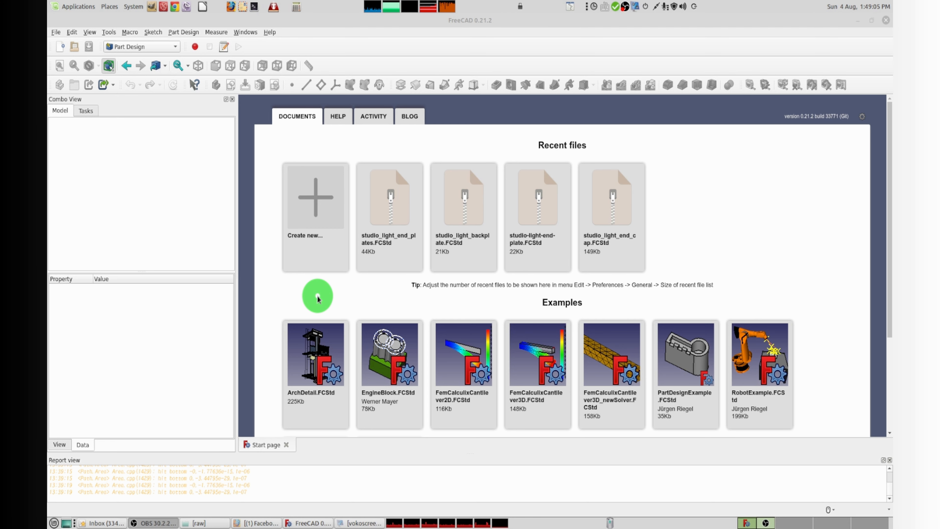
# Create a new document and set its label to Studio Light Endplate
pyautogui.click(315, 207)
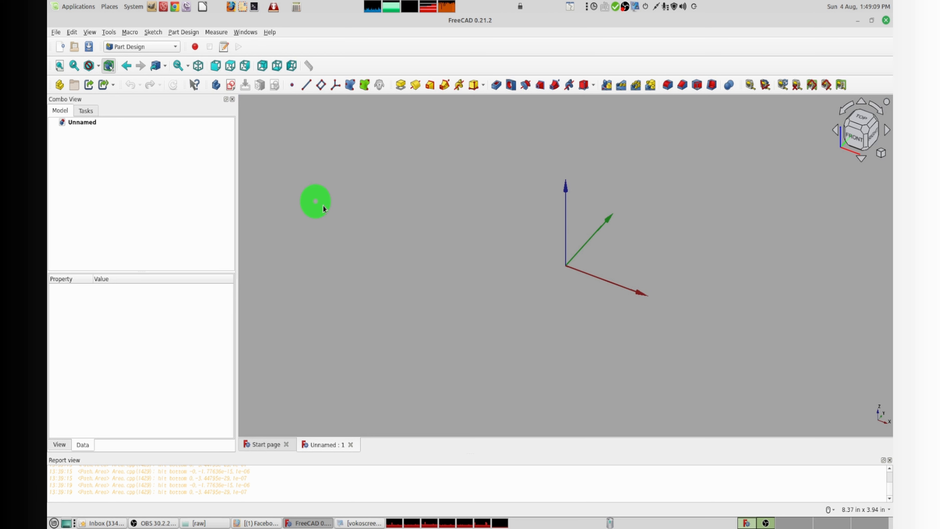
pyautogui.click(862, 121)
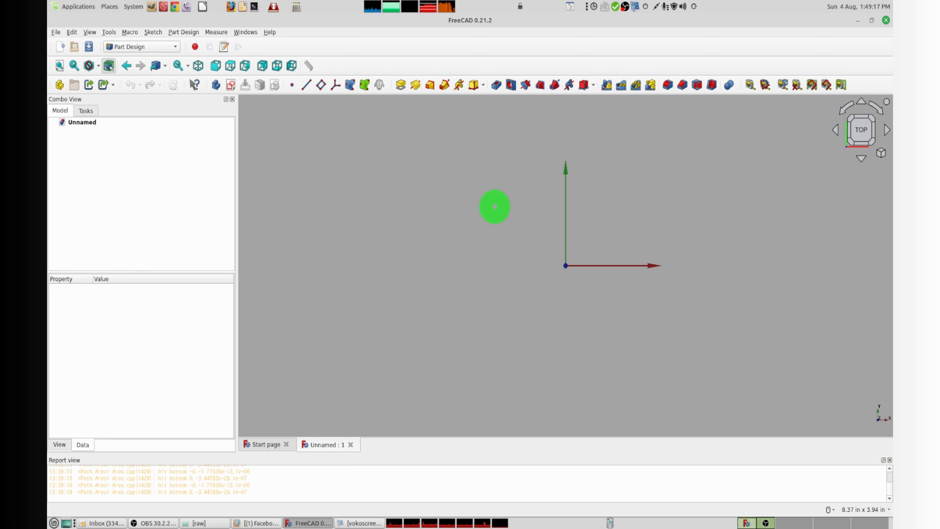
pyautogui.click(90, 124)
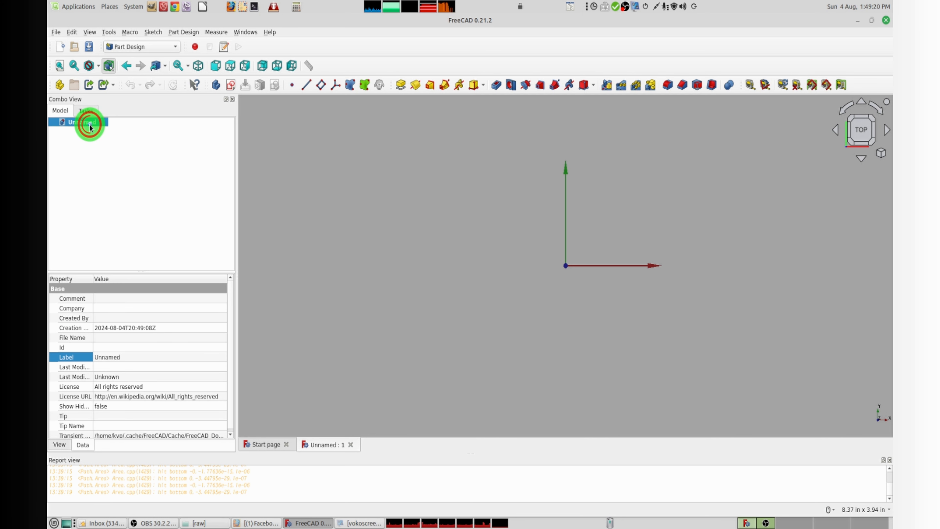
pyautogui.click(128, 358)
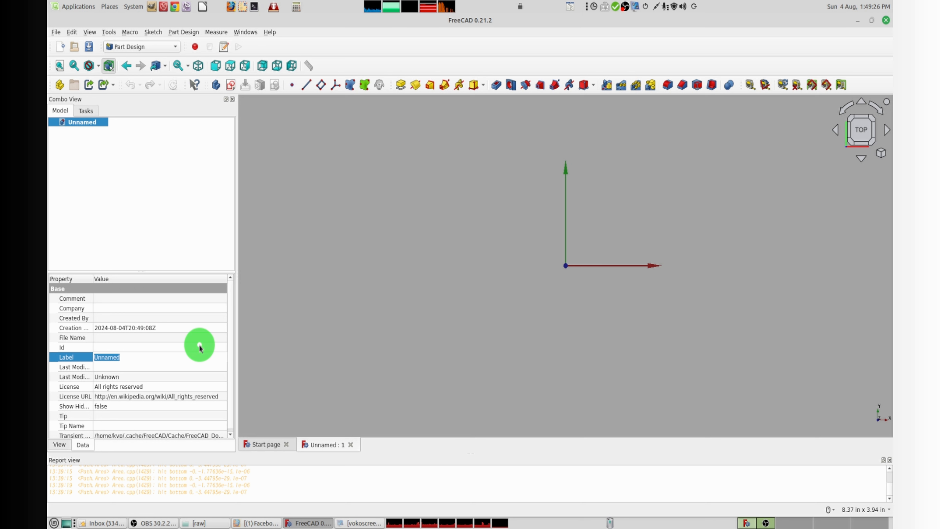
pyautogui.write('Studi')
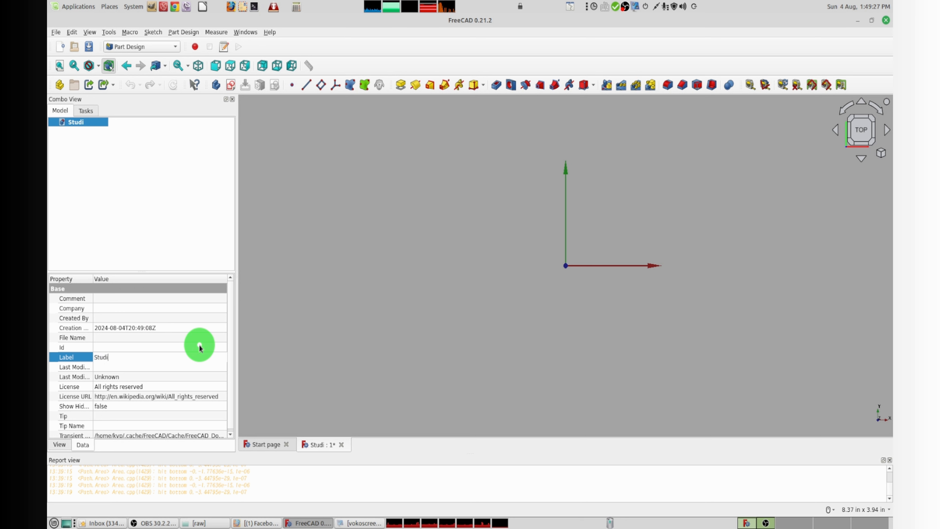
pyautogui.write('o Light ')
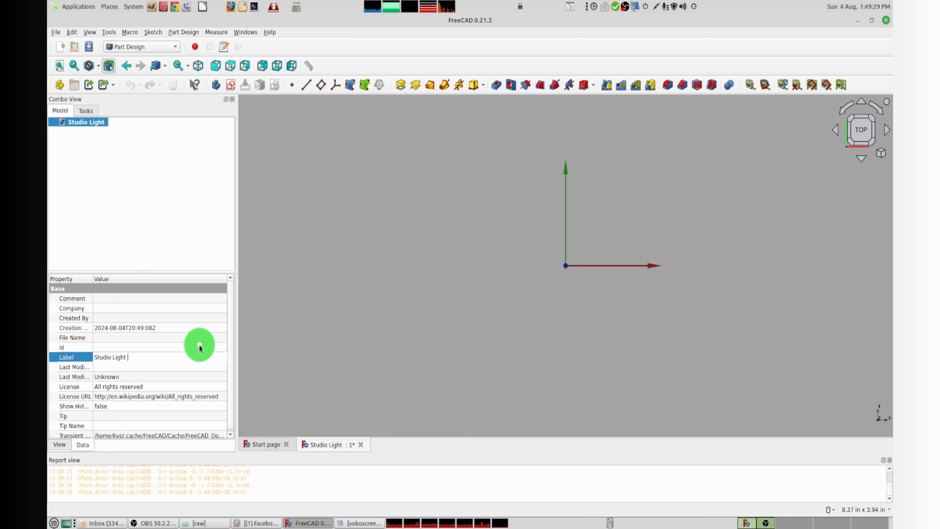
pyautogui.write('Endpla')
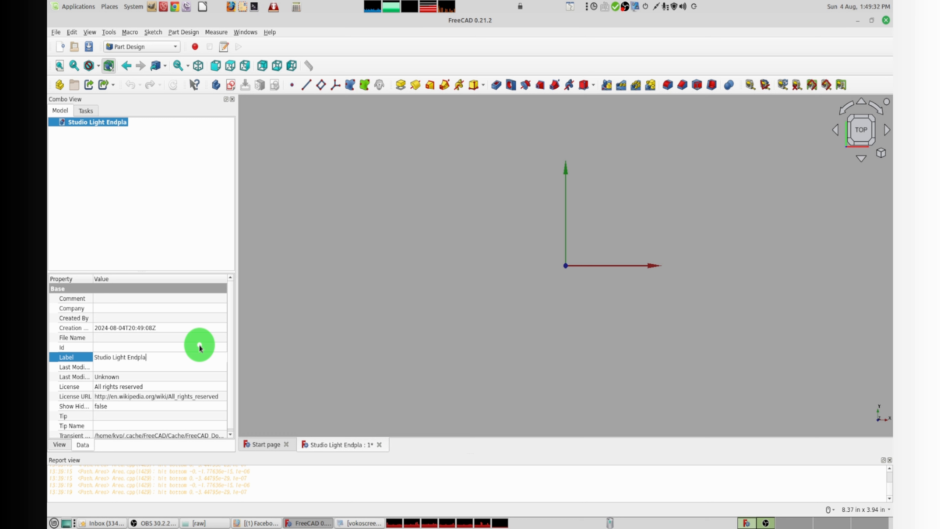
pyautogui.write('te')
pyautogui.press('Return')
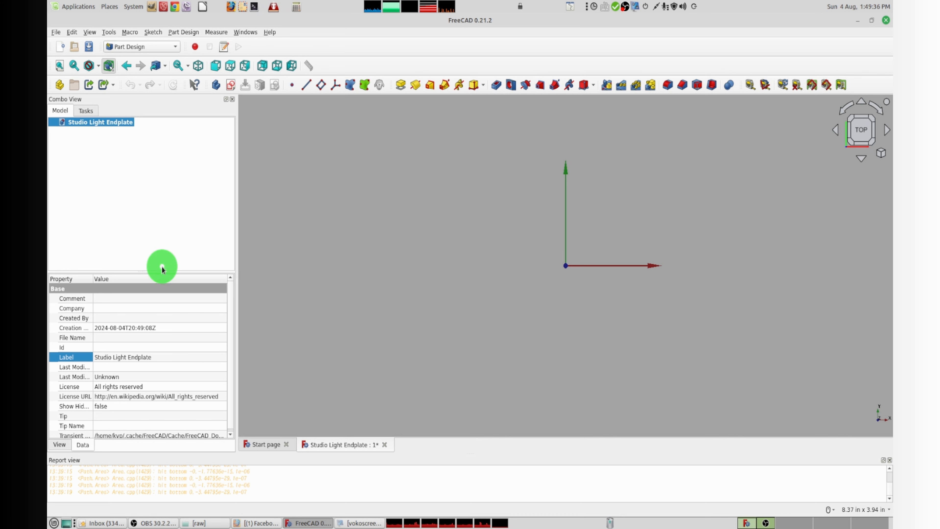
# With the Part Design workbench active, create a body and start a sketch on its XY plane
pyautogui.click(165, 47)
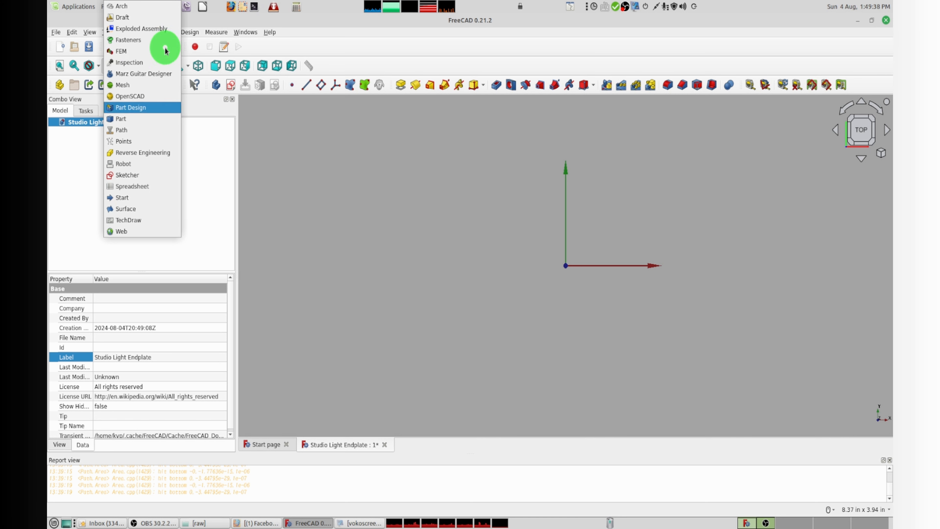
pyautogui.click(142, 112)
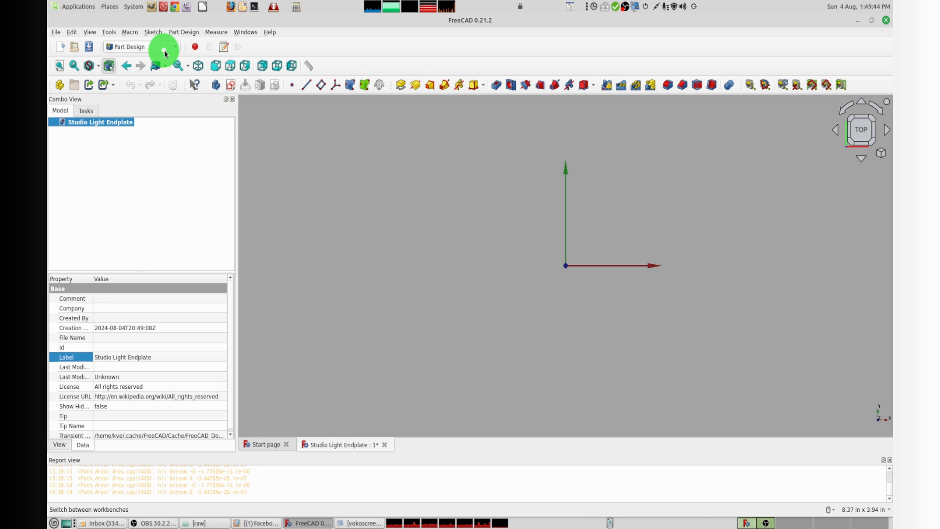
pyautogui.click(215, 85)
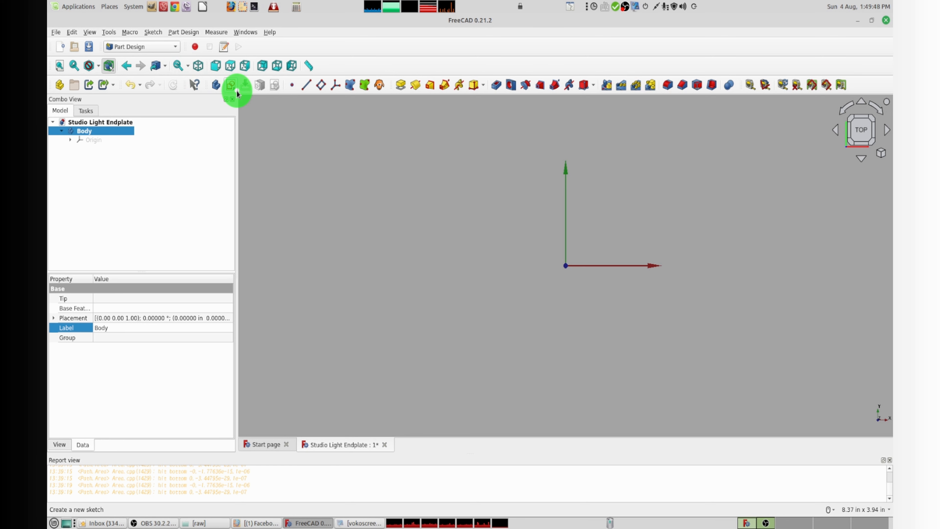
pyautogui.click(232, 86)
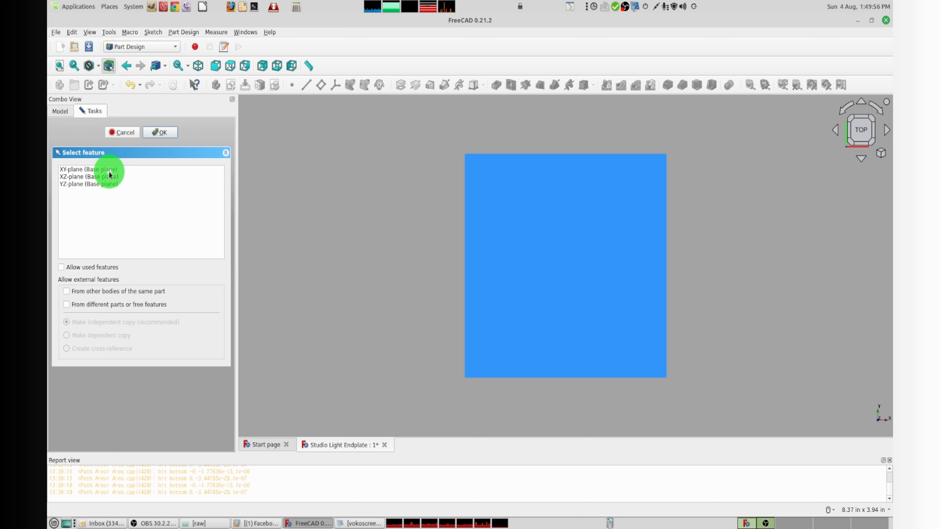
pyautogui.click(110, 171)
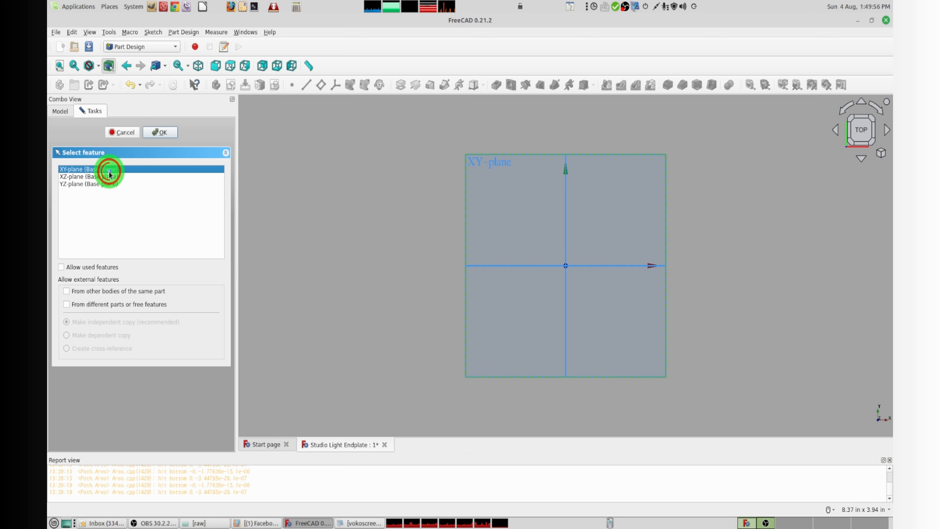
pyautogui.click(164, 133)
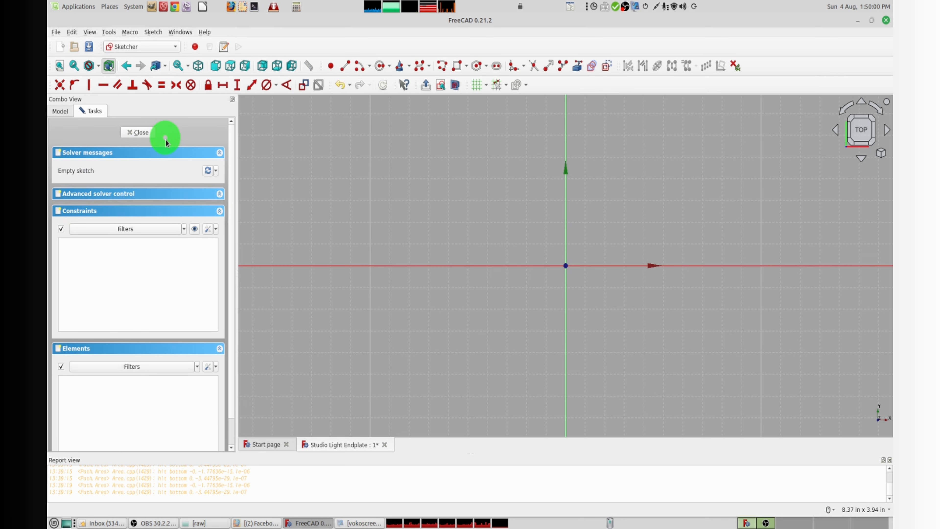
pyautogui.moveTo(613, 216)
pyautogui.mouseDown(button='middle')
pyautogui.moveTo(339, 327)
pyautogui.moveTo(301, 361)
pyautogui.moveTo(312, 355)
pyautogui.mouseUp(button='middle')
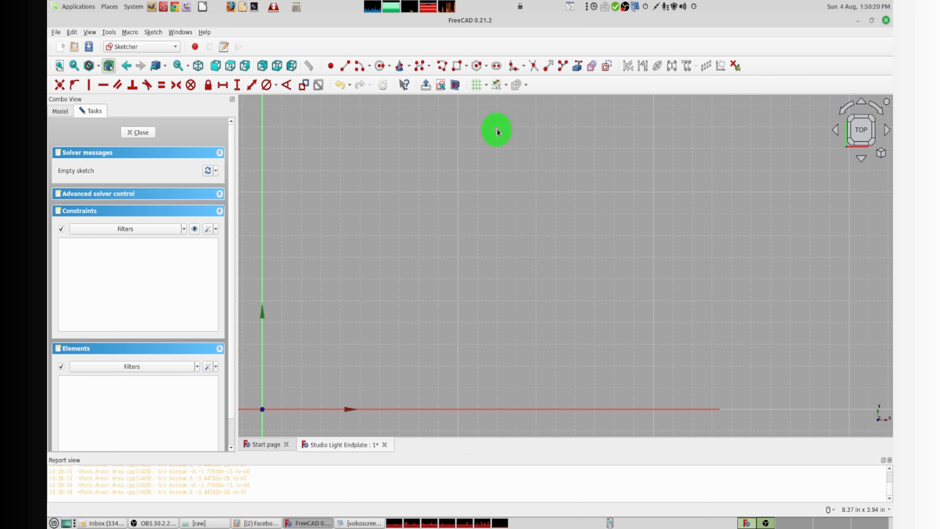
pyautogui.click(507, 87)
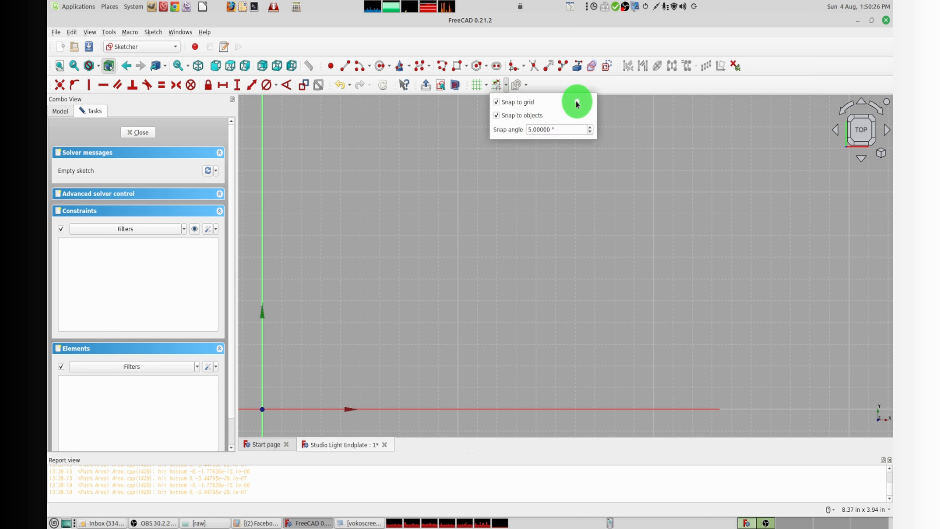
pyautogui.click(574, 83)
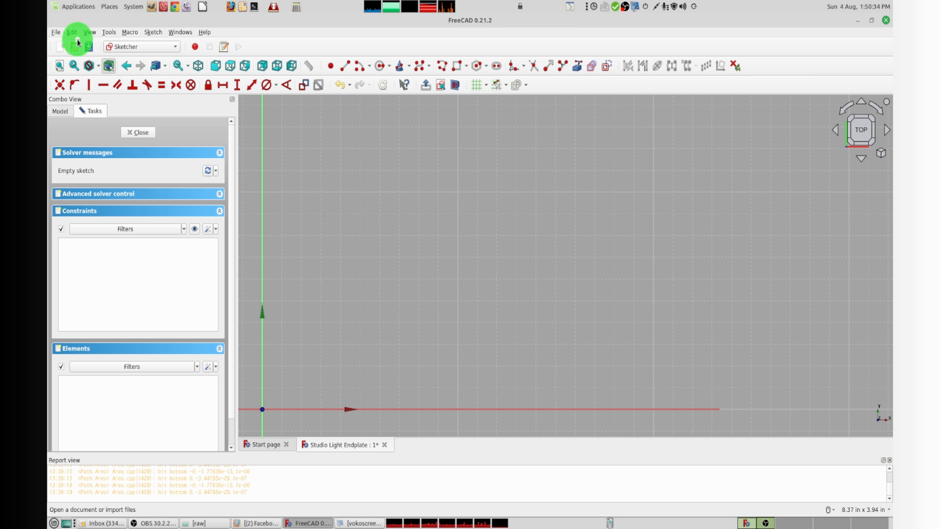
pyautogui.click(72, 32)
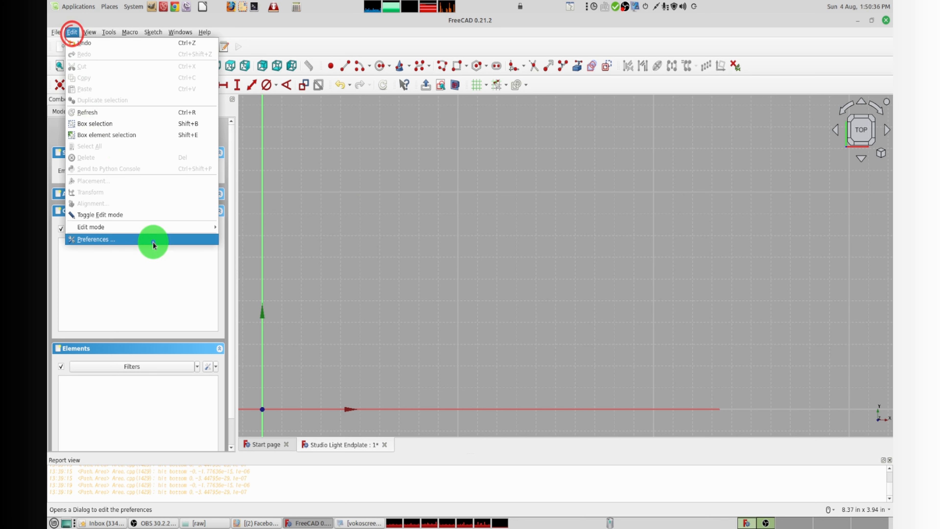
pyautogui.click(341, 32)
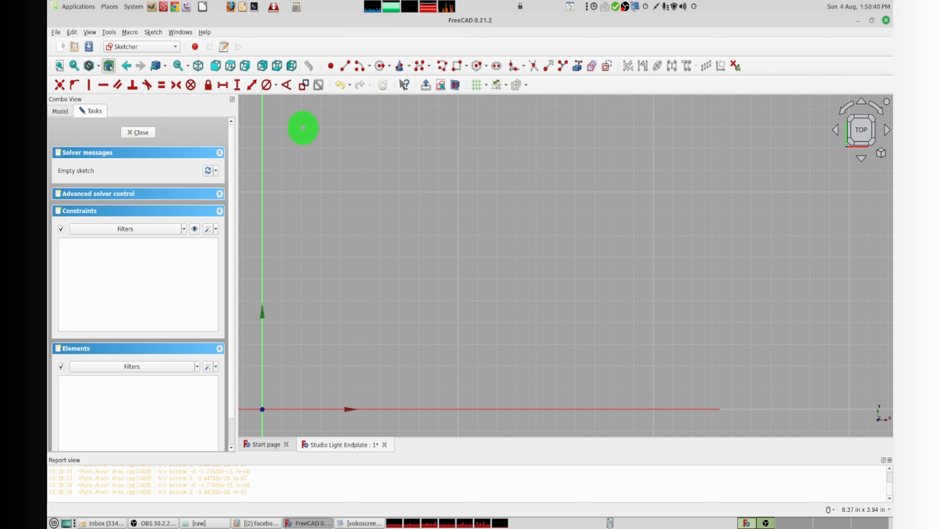
# Draw a horizontal line about 8 in long starting at (0.5 in, 0.5 in) as the profile's base
pyautogui.click(343, 74)
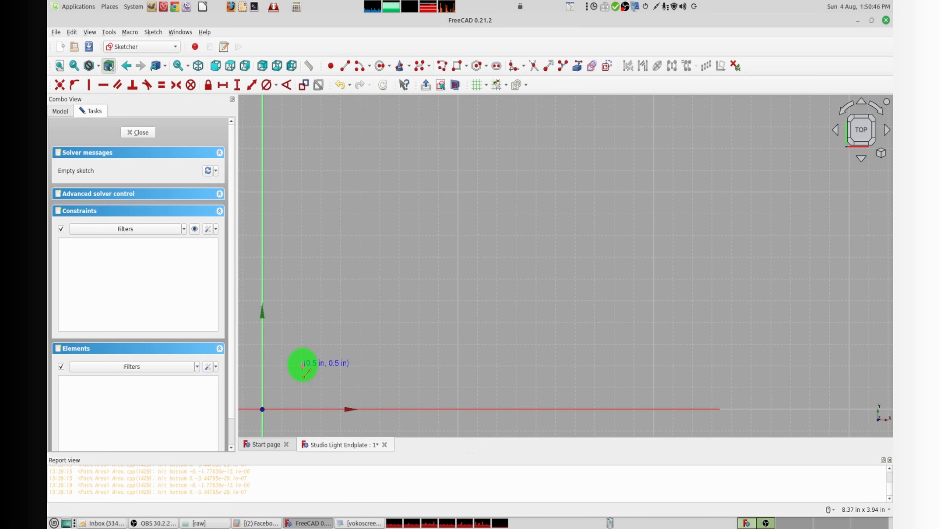
pyautogui.click(303, 366)
pyautogui.moveTo(853, 362); pyautogui.dragTo(665, 373, button='middle')
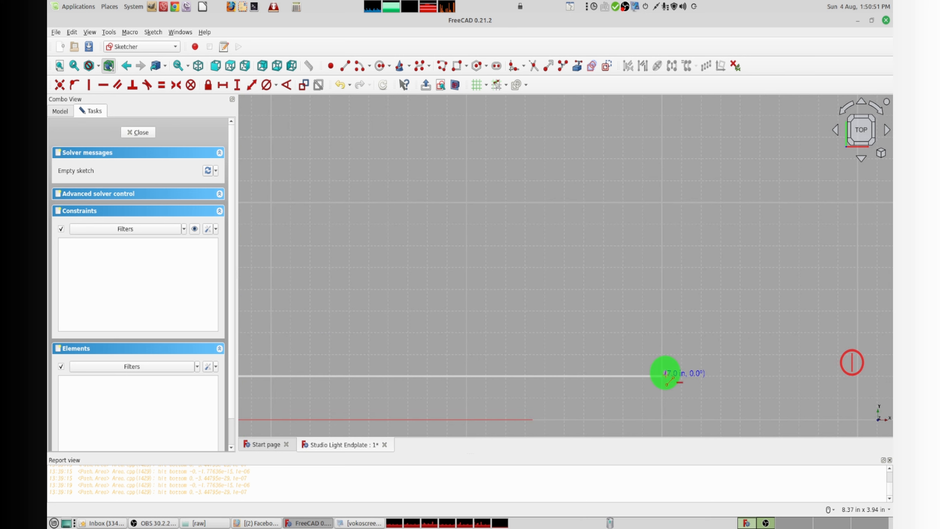
pyautogui.click(742, 376)
# Draw a vertical line about 0.5 in tall upward from each end of the horizontal base line
pyautogui.moveTo(472, 389); pyautogui.dragTo(784, 372, button='middle')
pyautogui.click(426, 359)
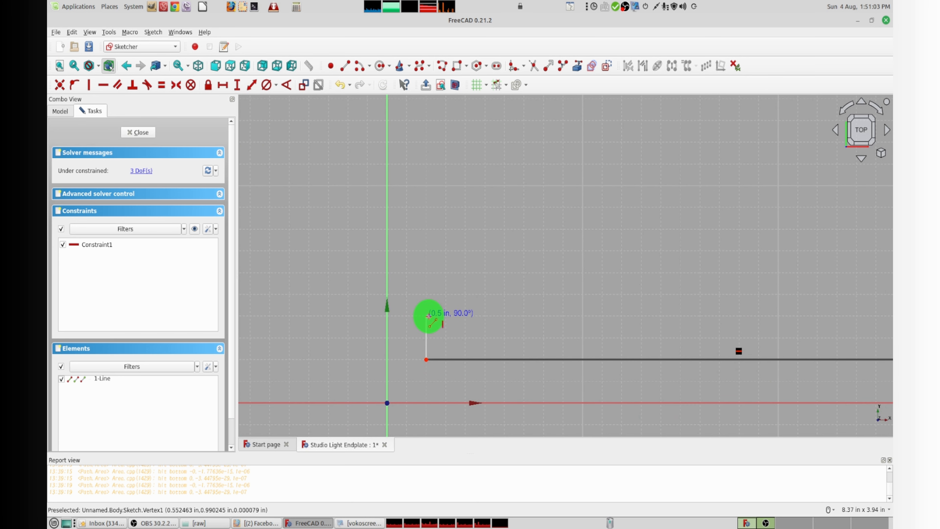
pyautogui.click(428, 313)
pyautogui.moveTo(730, 337); pyautogui.dragTo(395, 359, button='middle')
pyautogui.click(717, 380)
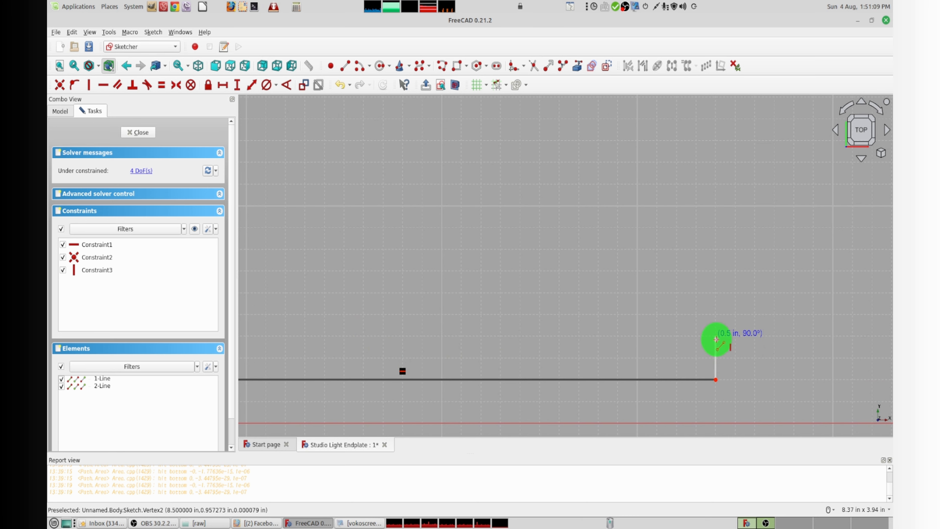
pyautogui.click(717, 337)
# Constrain the horizontal distance between the base line's endpoints to 8 in and place the dimension below the line
pyautogui.moveTo(504, 371)
pyautogui.mouseDown(button='middle')
pyautogui.moveTo(592, 329)
pyautogui.moveTo(669, 334)
pyautogui.mouseUp(button='middle')
pyautogui.click(223, 86)
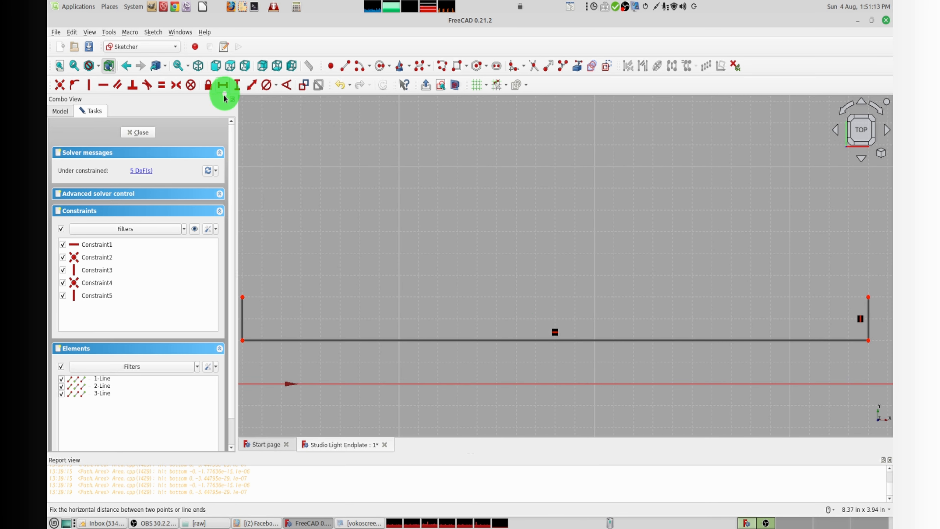
pyautogui.click(243, 341)
pyautogui.click(868, 340)
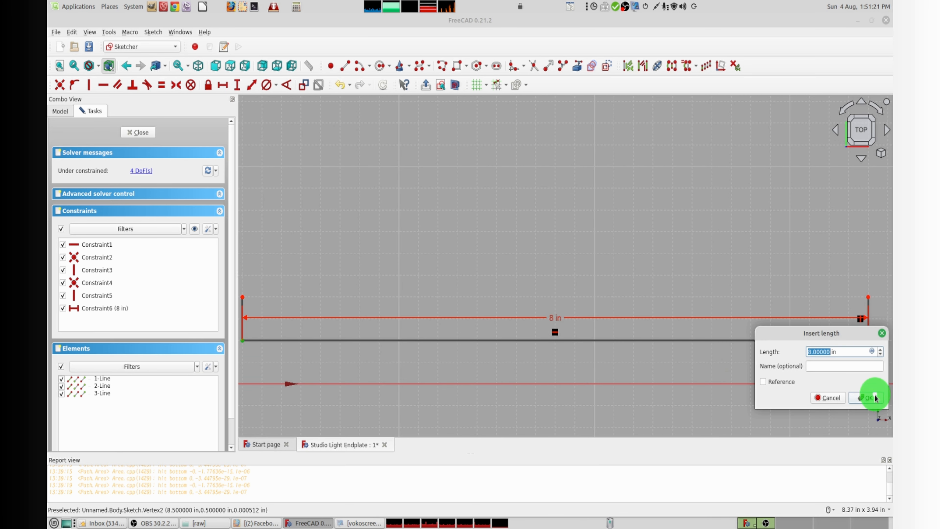
pyautogui.click(863, 397)
pyautogui.moveTo(556, 320); pyautogui.dragTo(561, 365)
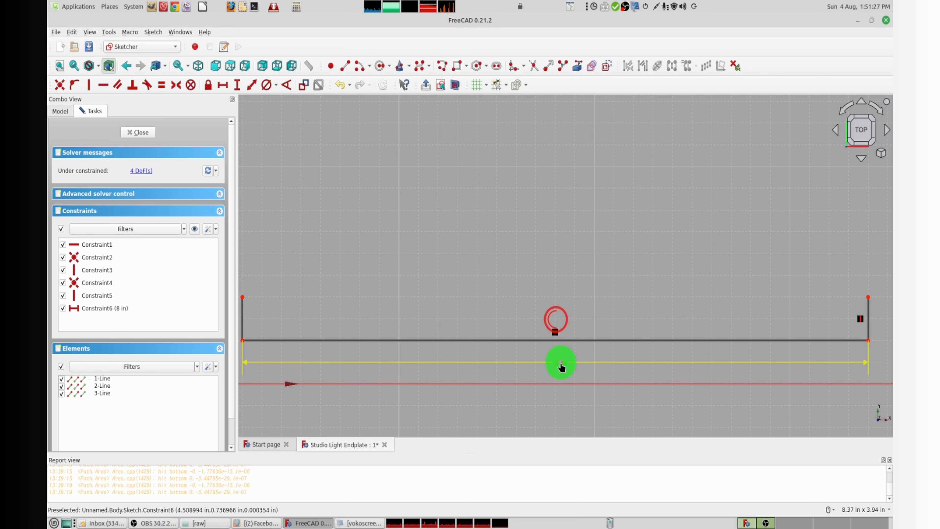
# Constrain the vertical distance between the left vertical line's endpoints to 0.5 in
pyautogui.moveTo(452, 356); pyautogui.dragTo(618, 350, button='middle')
pyautogui.click(237, 85)
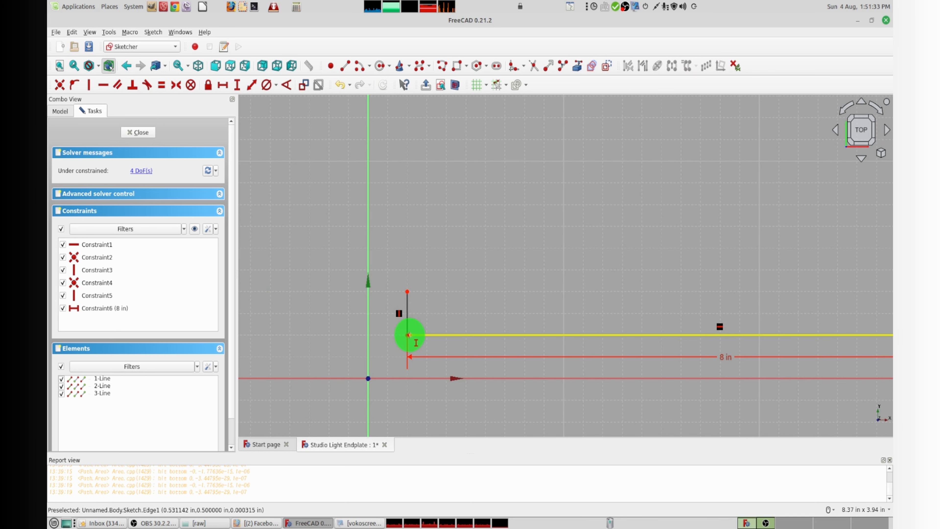
pyautogui.click(407, 335)
pyautogui.click(407, 294)
pyautogui.click(527, 351)
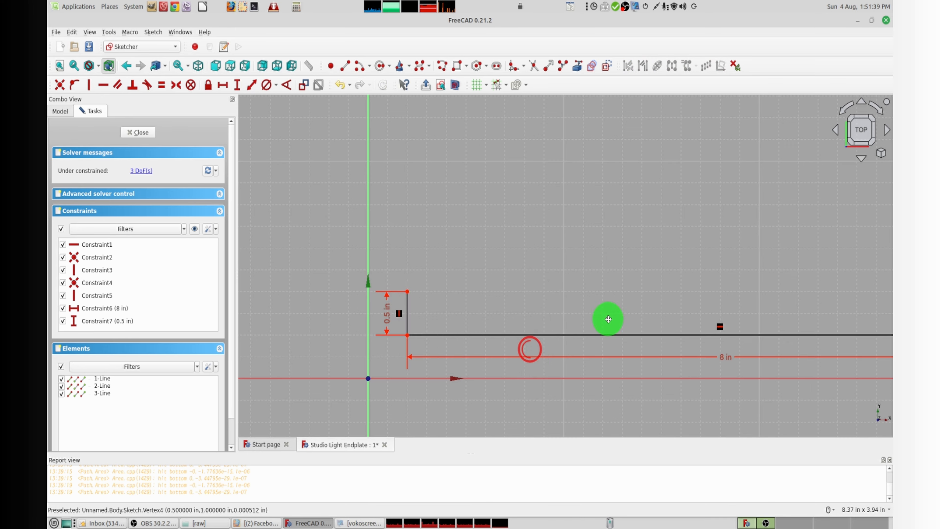
# Constrain the right vertical line's height to 0.5 in and move its dimension outside the profile
pyautogui.moveTo(608, 319); pyautogui.dragTo(837, 365, button='middle')
pyautogui.click(804, 357)
pyautogui.click(804, 314)
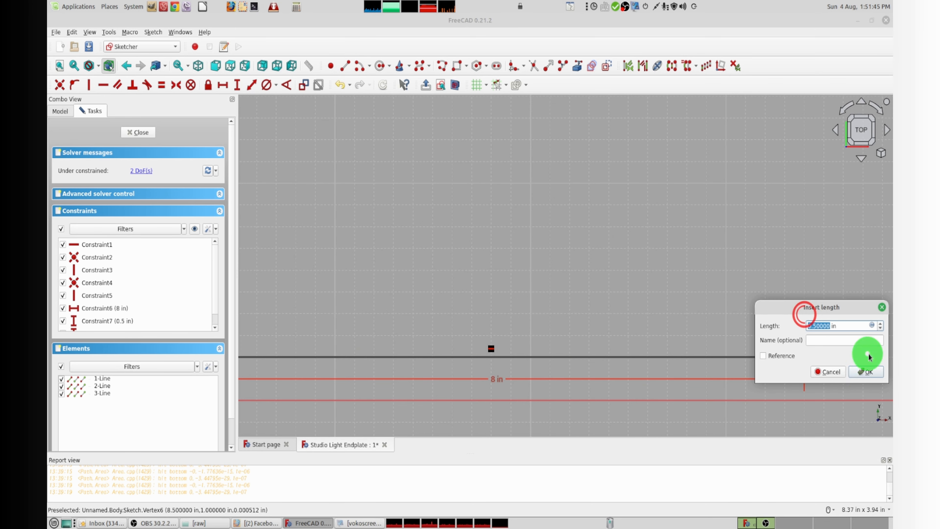
pyautogui.click(859, 371)
pyautogui.press('Escape')
pyautogui.moveTo(784, 336); pyautogui.dragTo(835, 335)
# Draw an arc centred on the middle of the base line, joining the upper ends of the left and right vertical lines
pyautogui.moveTo(432, 299); pyautogui.dragTo(512, 299, button='middle')
pyautogui.click(359, 66)
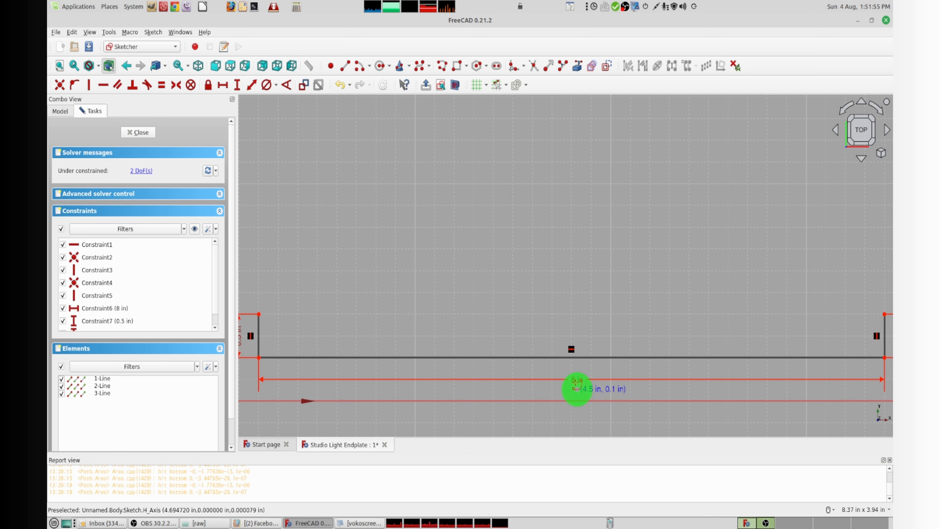
pyautogui.click(571, 357)
pyautogui.click(259, 315)
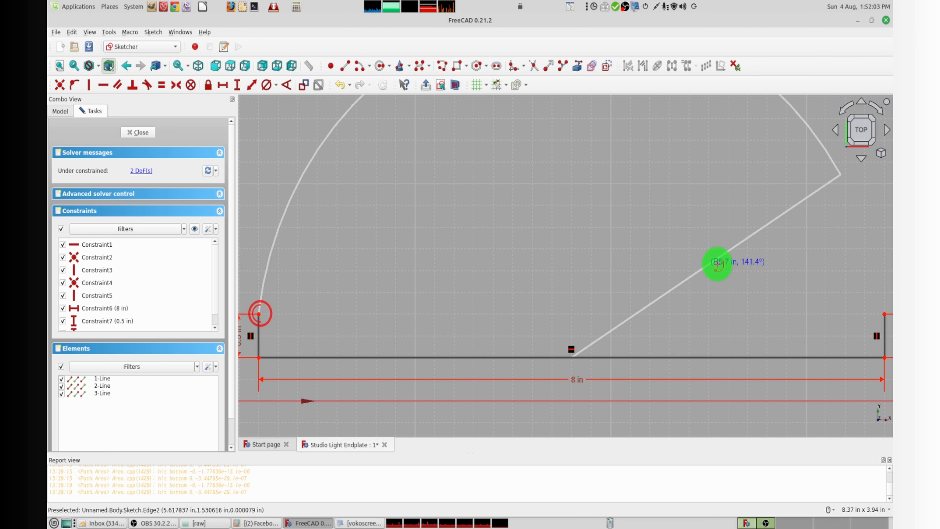
pyautogui.click(885, 315)
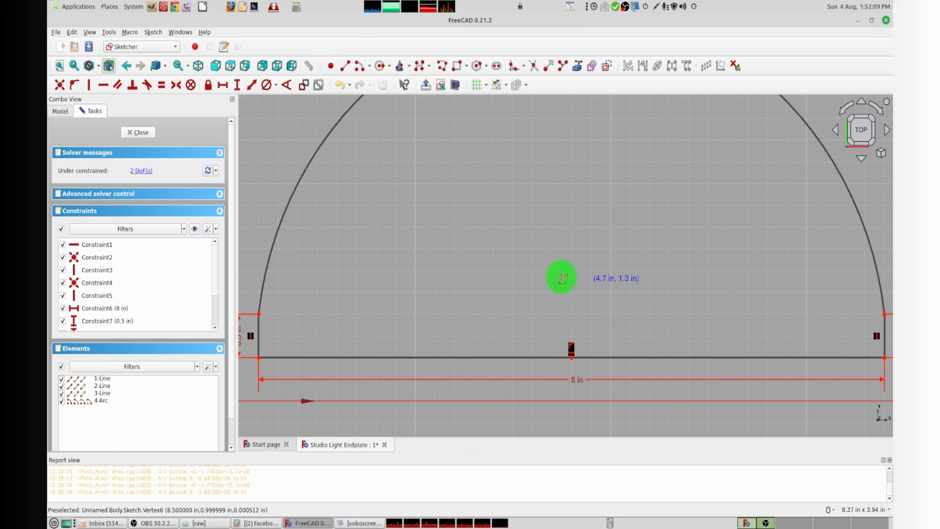
# Close the finished endplate sketch and display the whole profile in a tilted view
pyautogui.scroll(-2, 568, 278)
pyautogui.click(145, 132)
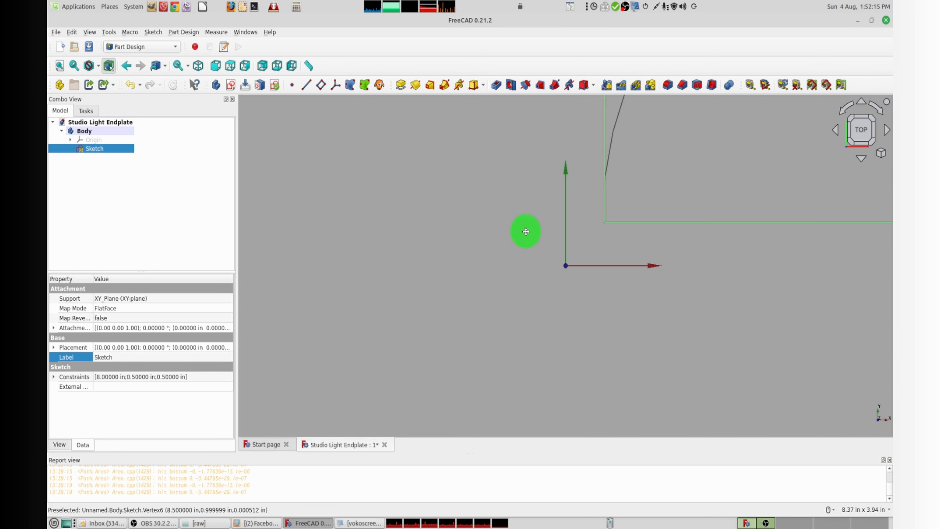
pyautogui.scroll(-3, 386, 327)
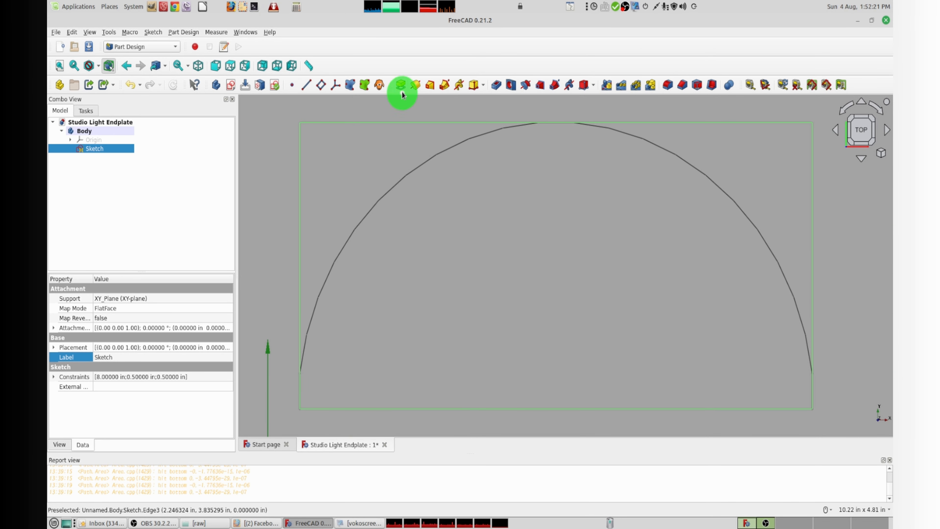
pyautogui.moveTo(556, 237); pyautogui.dragTo(563, 185)
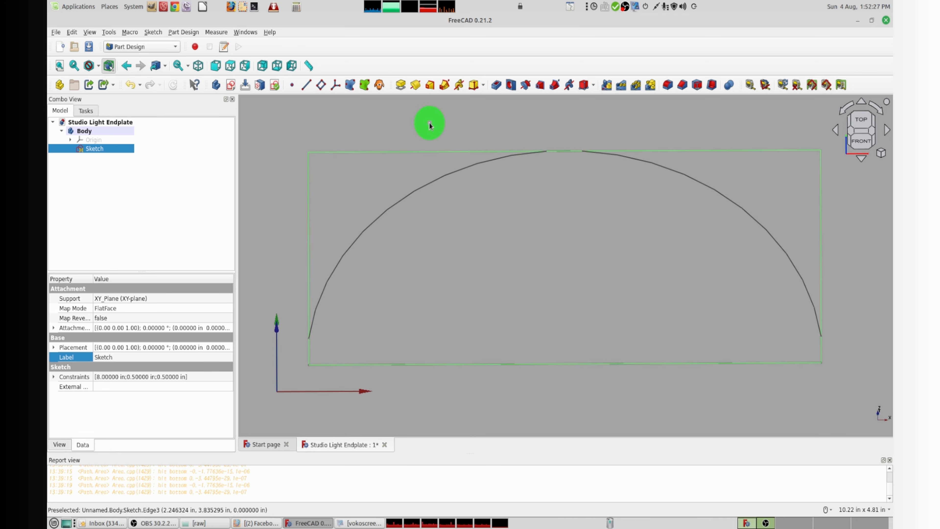
# Pad the endplate sketch by 0.5 in with the direction reversed
pyautogui.click(401, 86)
pyautogui.write('.5')
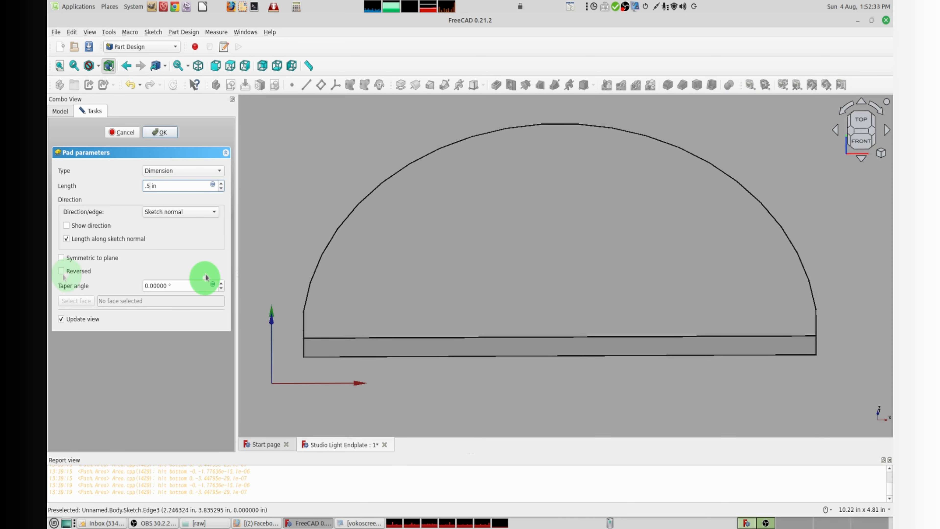
pyautogui.click(61, 272)
pyautogui.click(149, 138)
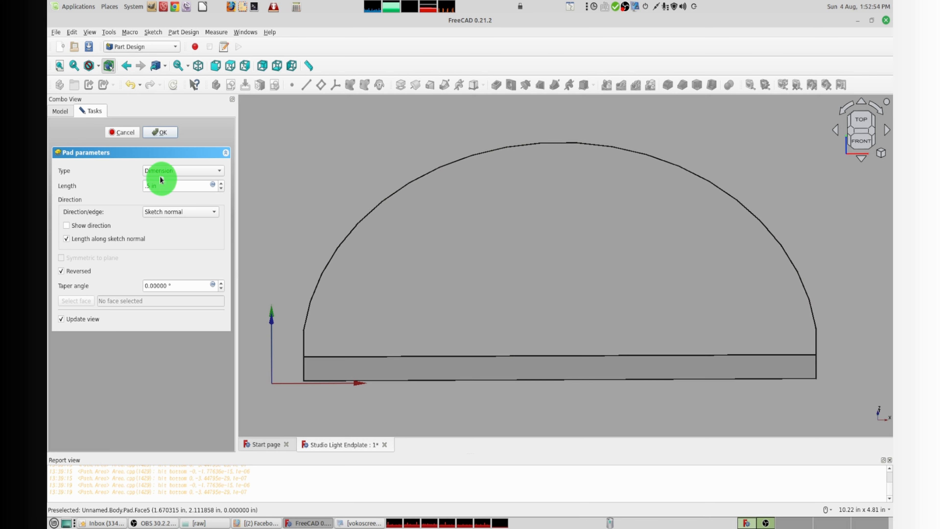
pyautogui.click(161, 133)
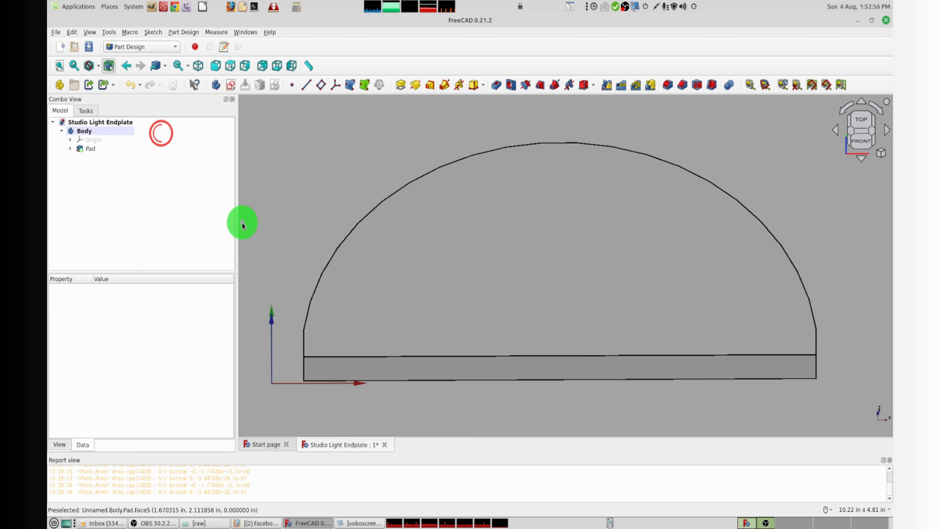
# Start a sketch on the XY plane and draw a circle about 0.59 in in diameter, centred at about 4.5 in, 1.2 in
pyautogui.click(563, 222)
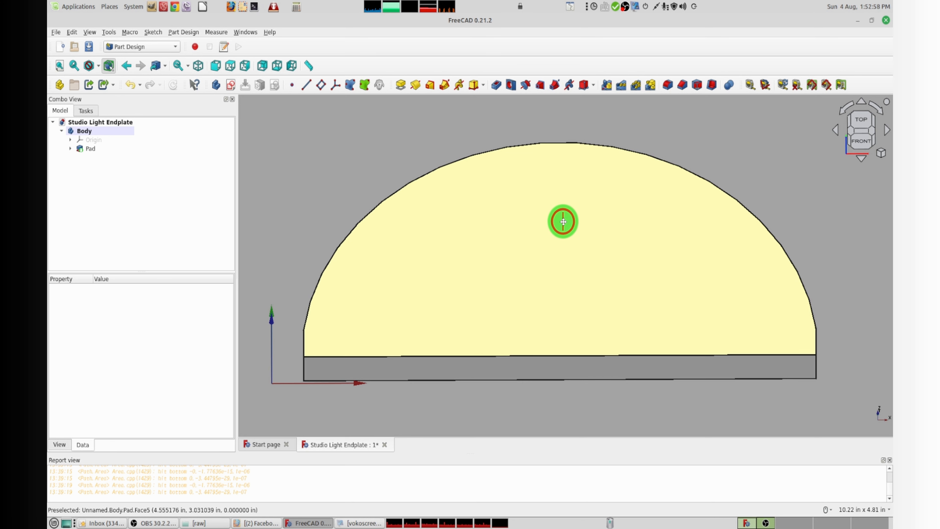
pyautogui.moveTo(563, 222); pyautogui.dragTo(567, 237)
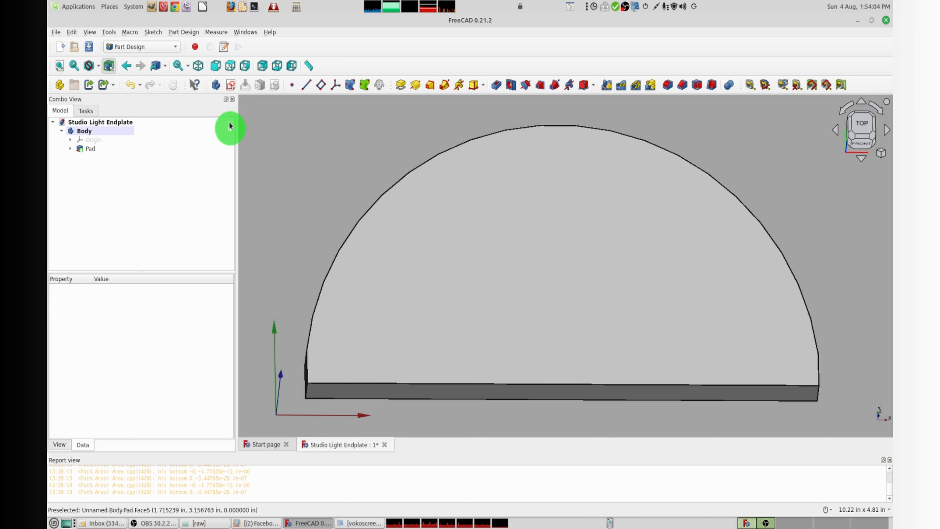
pyautogui.click(231, 88)
pyautogui.click(114, 169)
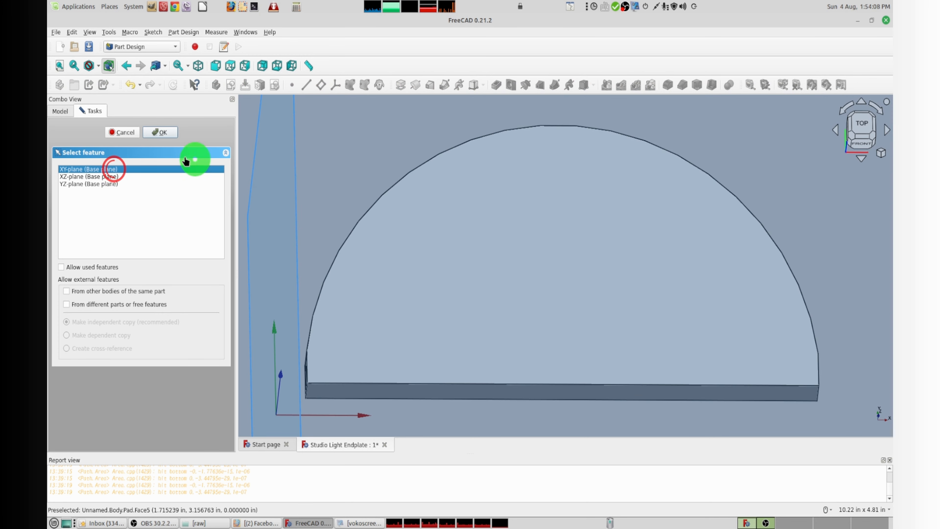
pyautogui.click(167, 133)
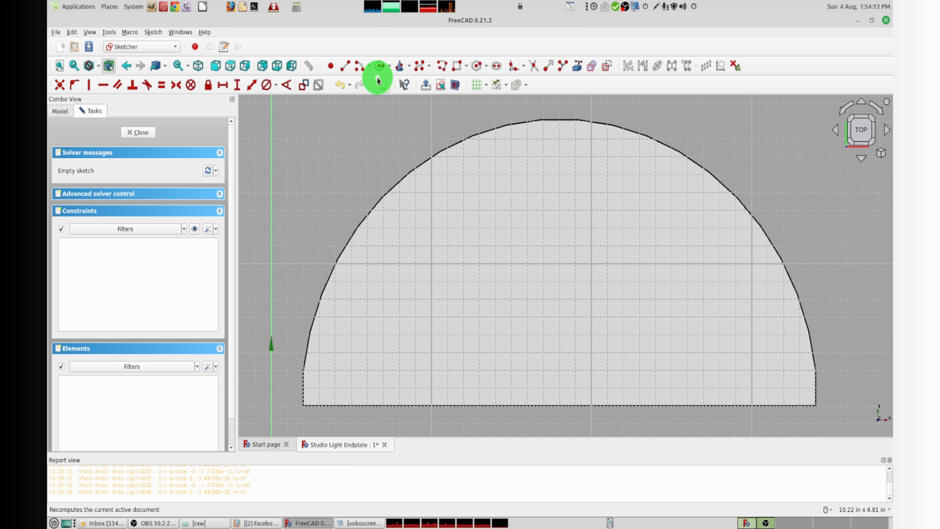
pyautogui.click(380, 68)
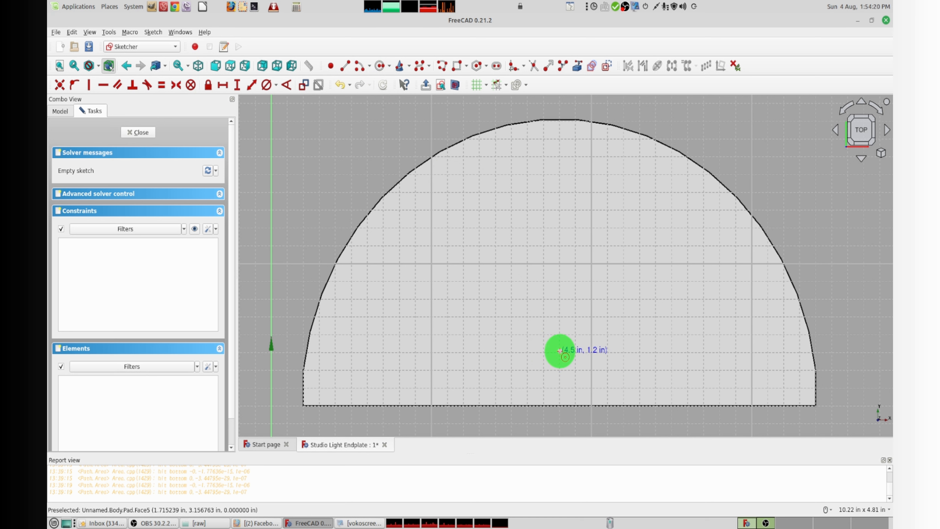
pyautogui.click(560, 352)
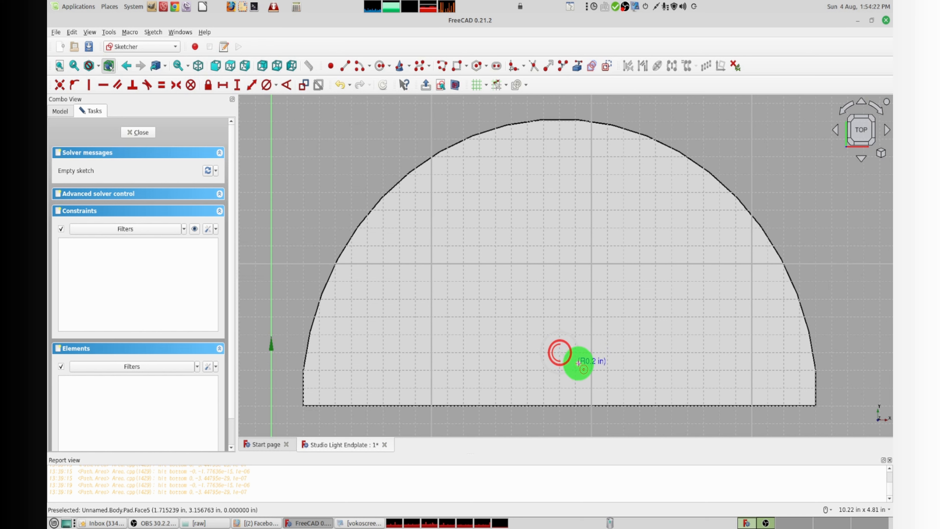
pyautogui.click(578, 363)
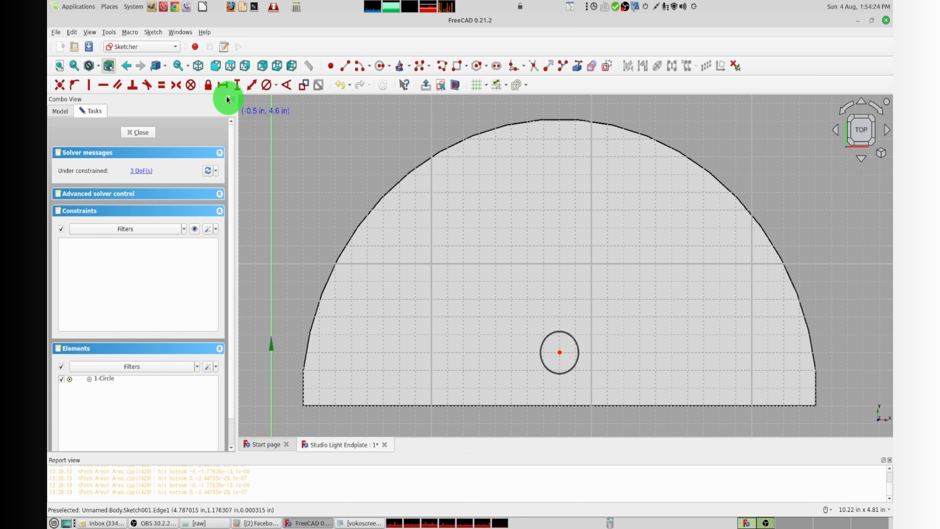
# Constrain the circle's diameter to 8 mm and close the sketch
pyautogui.click(273, 82)
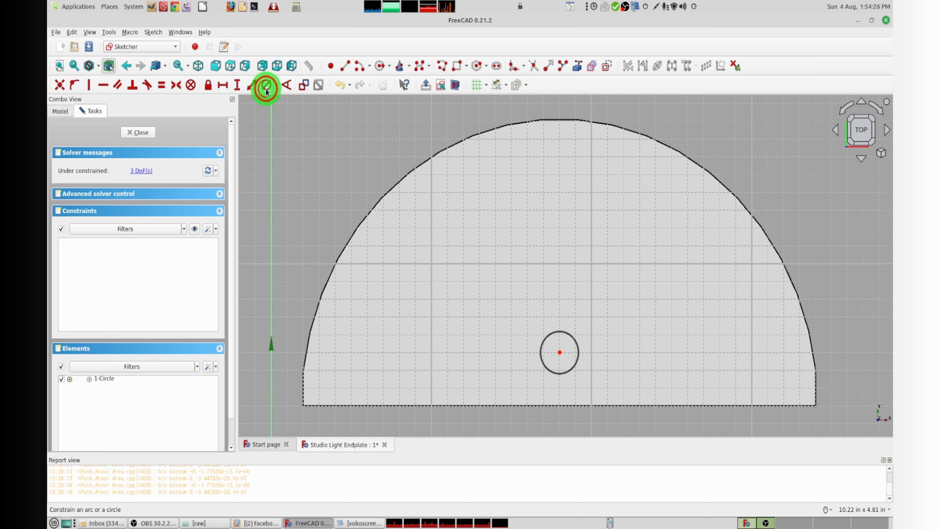
pyautogui.click(580, 359)
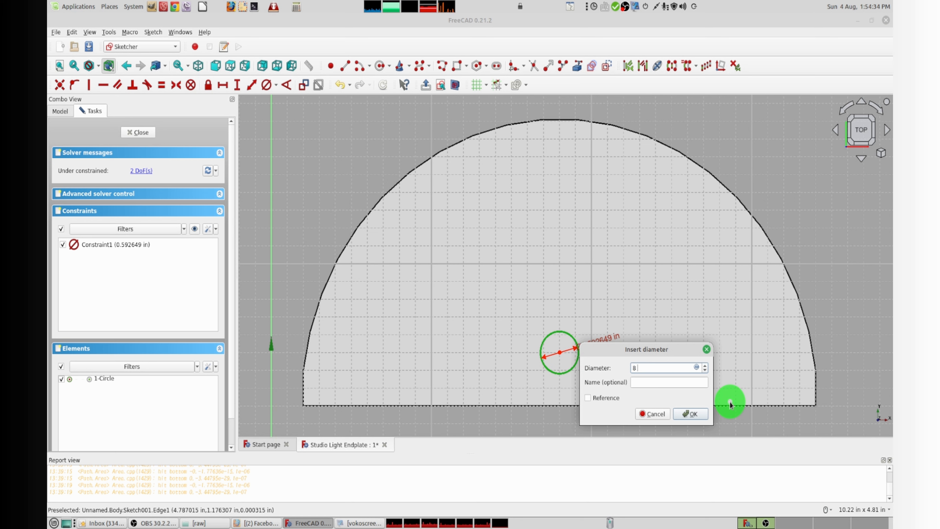
pyautogui.press('Return')
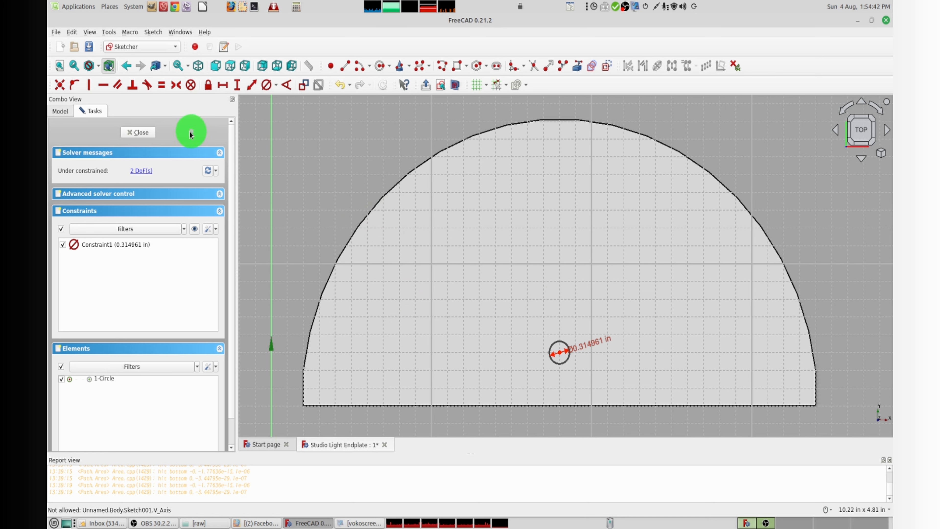
pyautogui.click(152, 134)
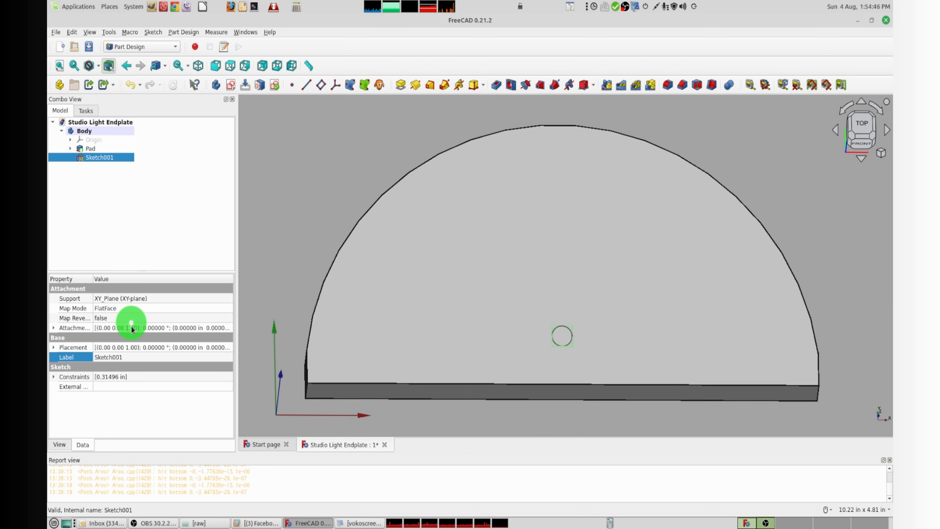
# Rename the new circle sketch as Center Shaft Hole
pyautogui.click(128, 357)
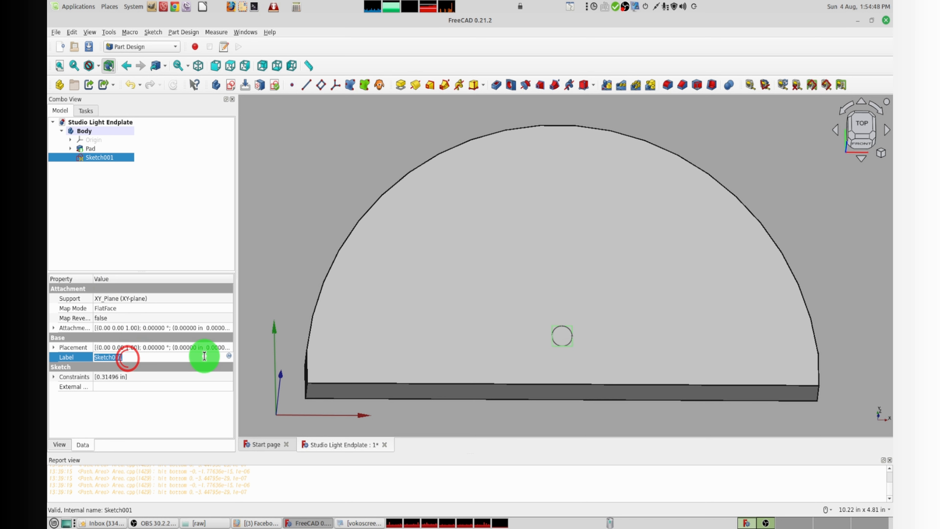
pyautogui.write('Center Shaft Hole')
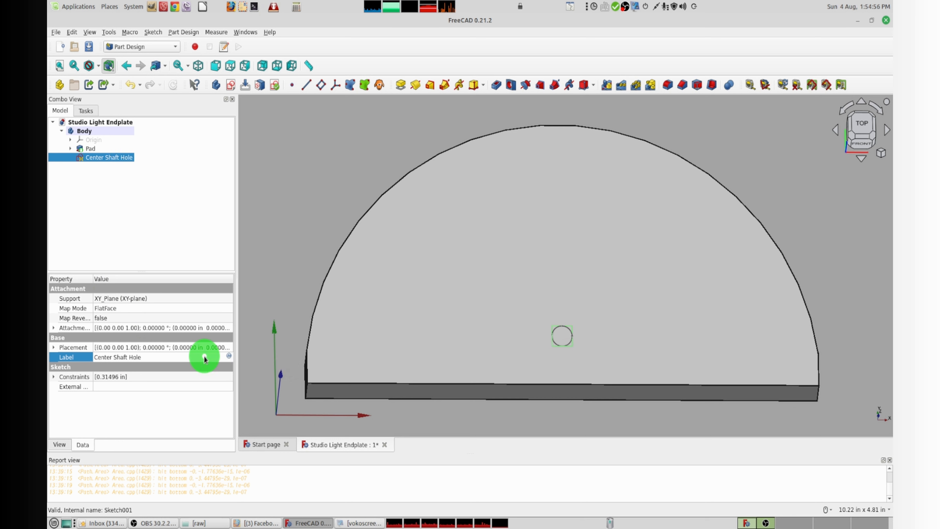
pyautogui.press('Return')
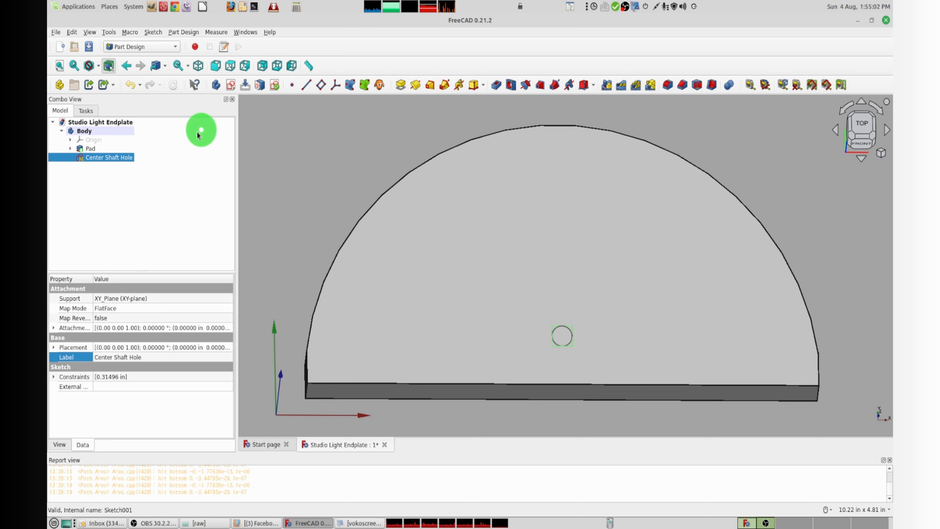
# Pocket the Center Shaft Hole sketch 0.49 in deep and label the pocket center Shaft Pocket
pyautogui.click(496, 85)
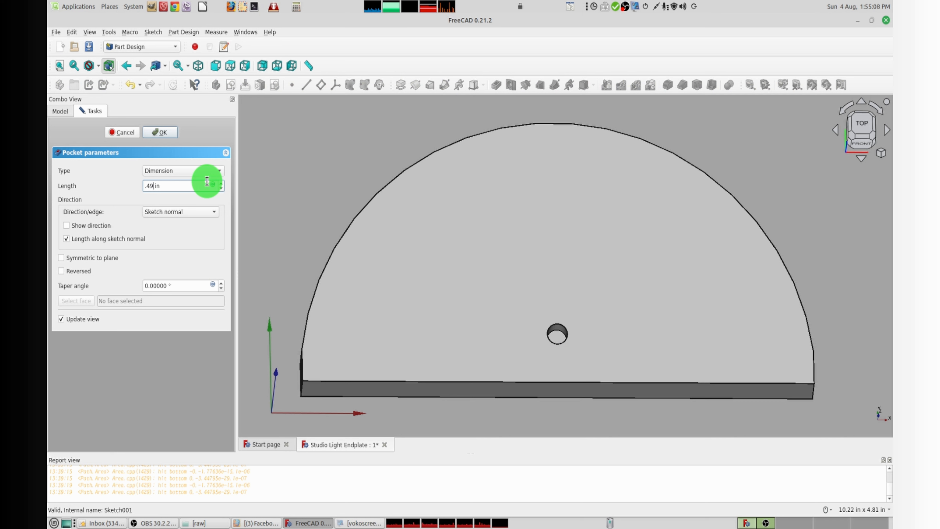
pyautogui.click(164, 133)
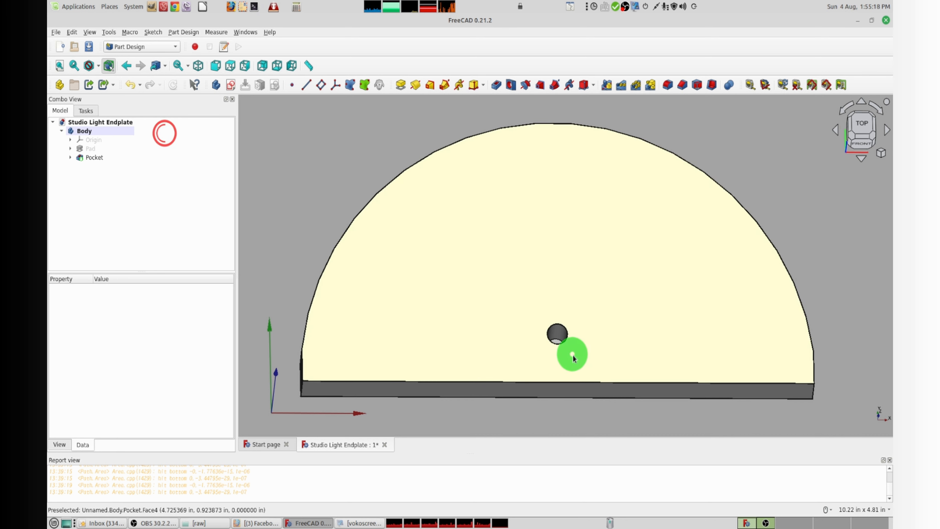
pyautogui.moveTo(622, 330); pyautogui.dragTo(622, 342, button='middle')
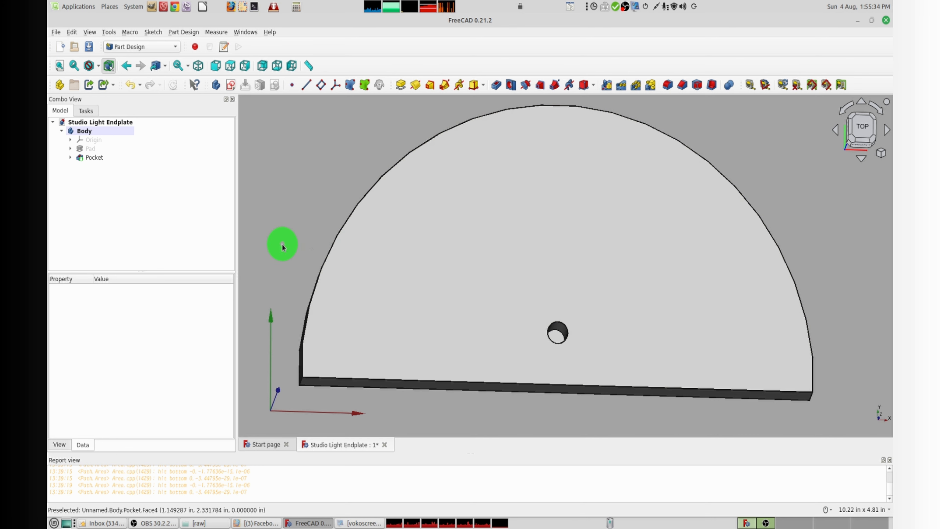
pyautogui.click(97, 158)
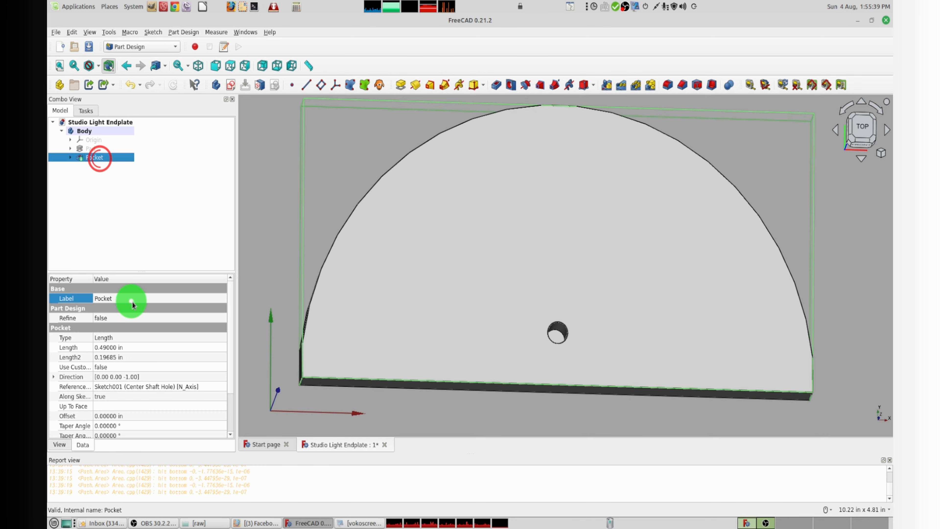
pyautogui.click(118, 298)
pyautogui.write('center Shaft')
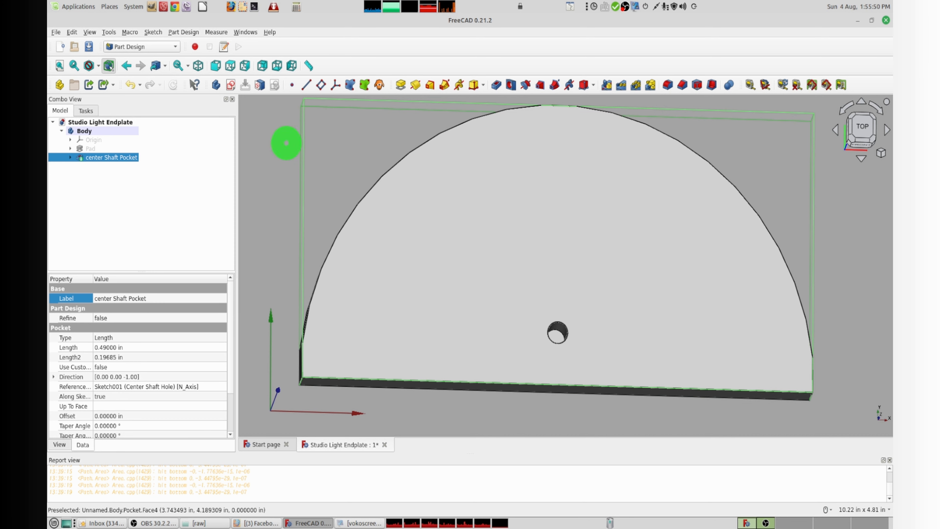
# Start another sketch on the XY plane and draw a circle about 0.3 in in radius centred on the shaft hole
pyautogui.click(77, 130)
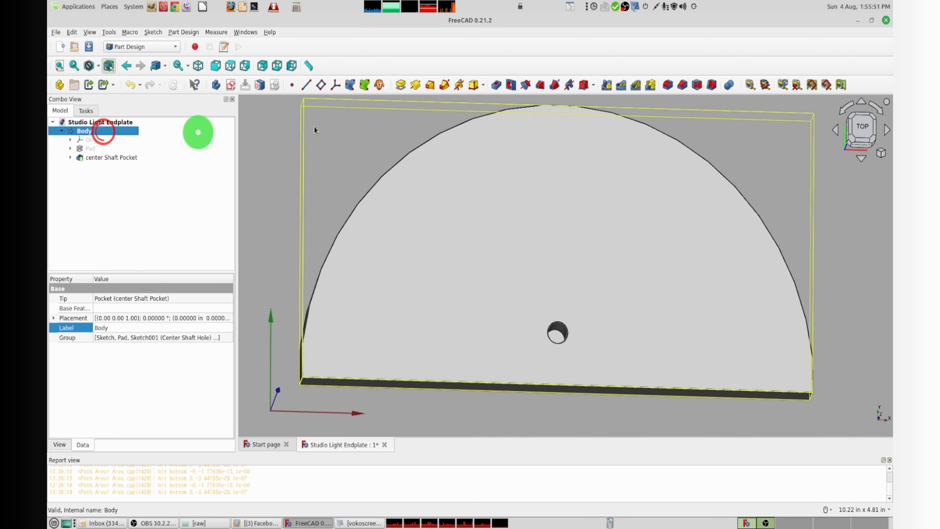
pyautogui.click(230, 84)
pyautogui.click(97, 170)
pyautogui.click(160, 132)
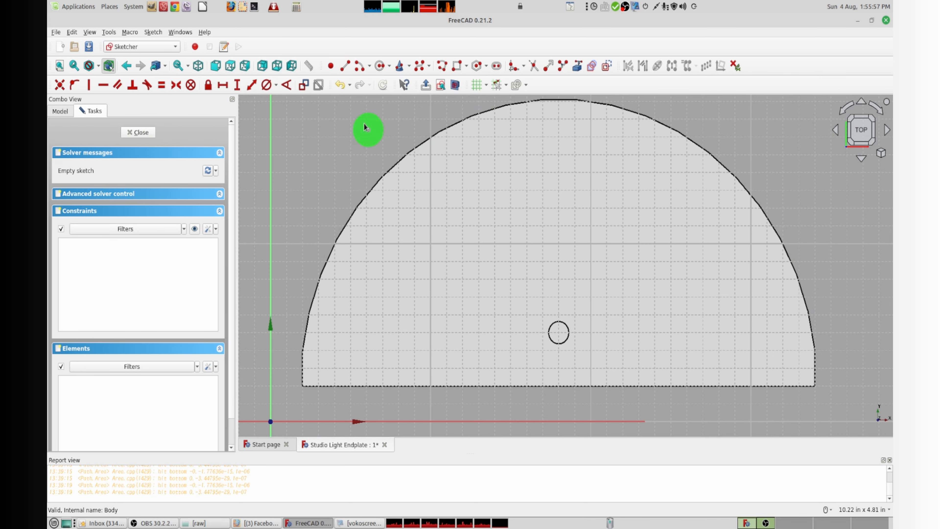
pyautogui.click(379, 66)
pyautogui.click(558, 332)
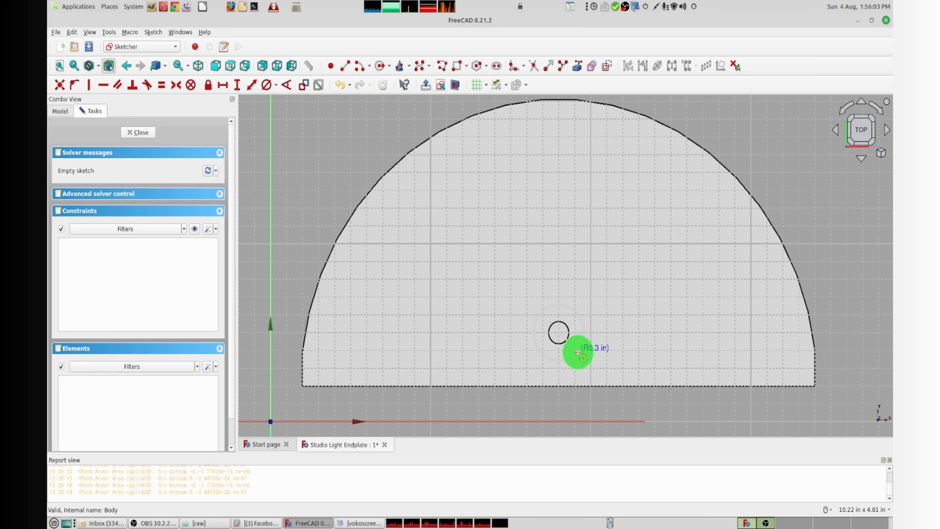
pyautogui.click(578, 349)
# Constrain the circle around the shaft hole to a 1.25 in diameter and close the sketch
pyautogui.click(268, 87)
pyautogui.click(583, 331)
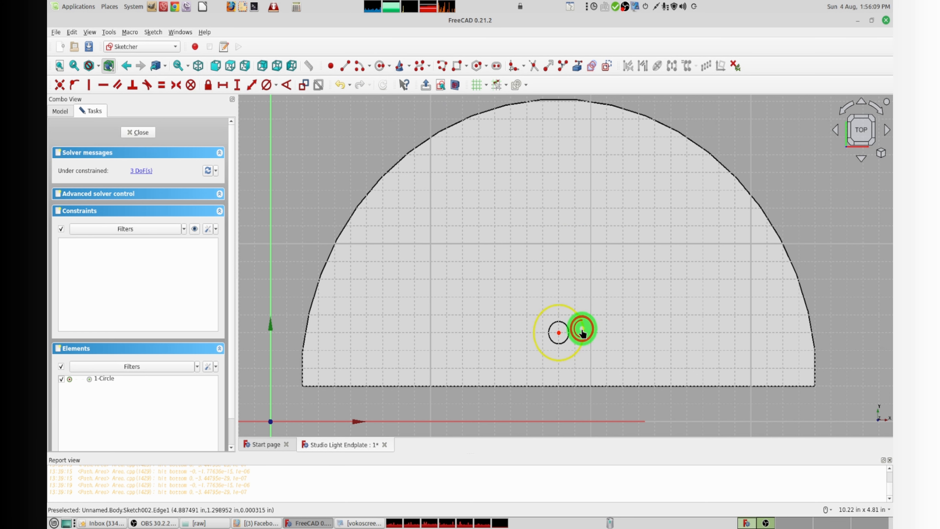
pyautogui.write('1.25')
pyautogui.press('Return')
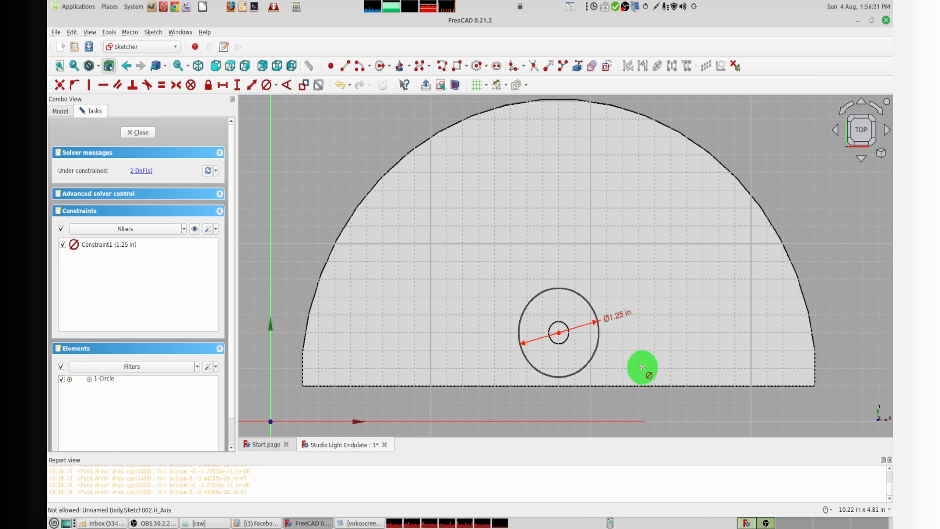
pyautogui.click(137, 132)
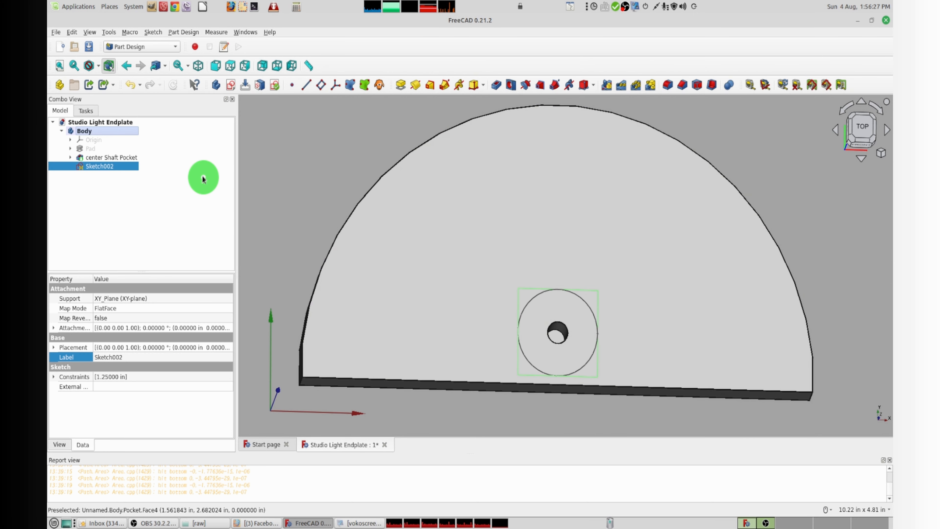
# Pocket the 1.25 in circle 0.3 in deep and label the pocket Center Knob Recess
pyautogui.click(496, 85)
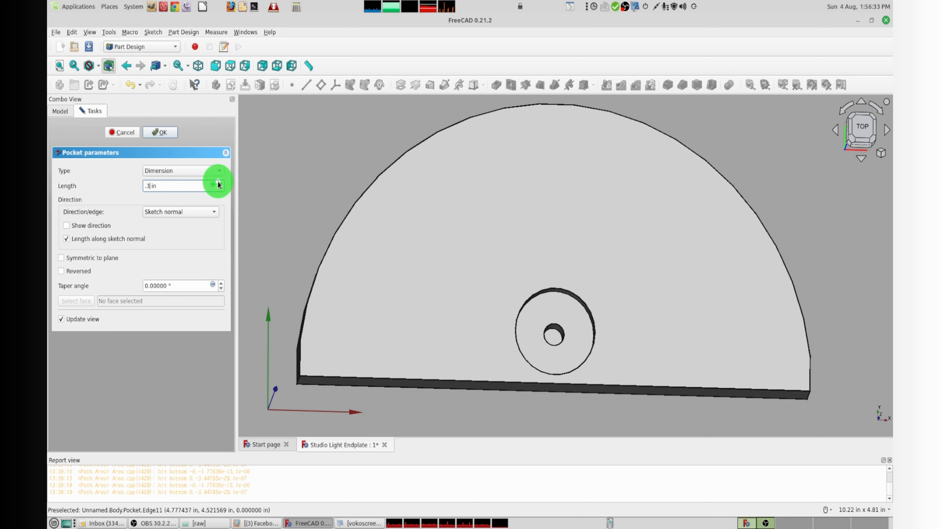
pyautogui.press('Return')
pyautogui.click(103, 167)
pyautogui.click(122, 299)
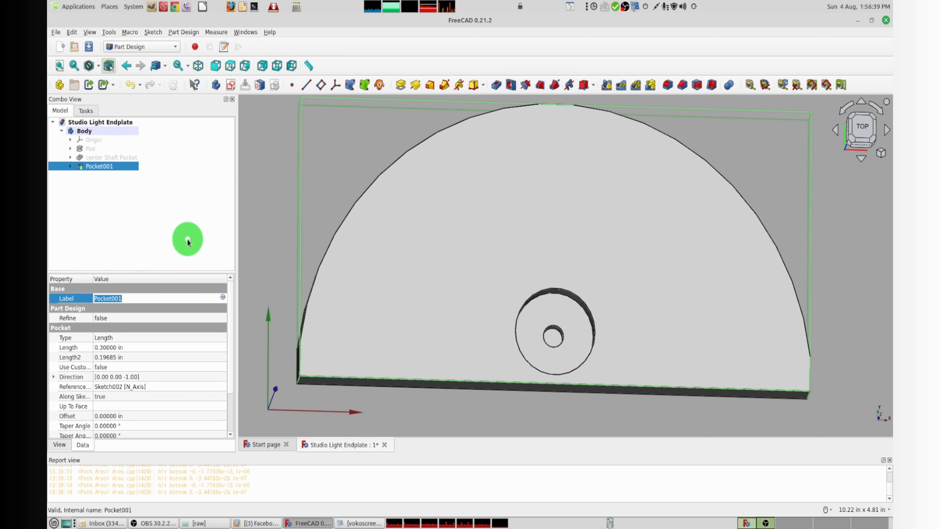
pyautogui.write('Center Knob Recess')
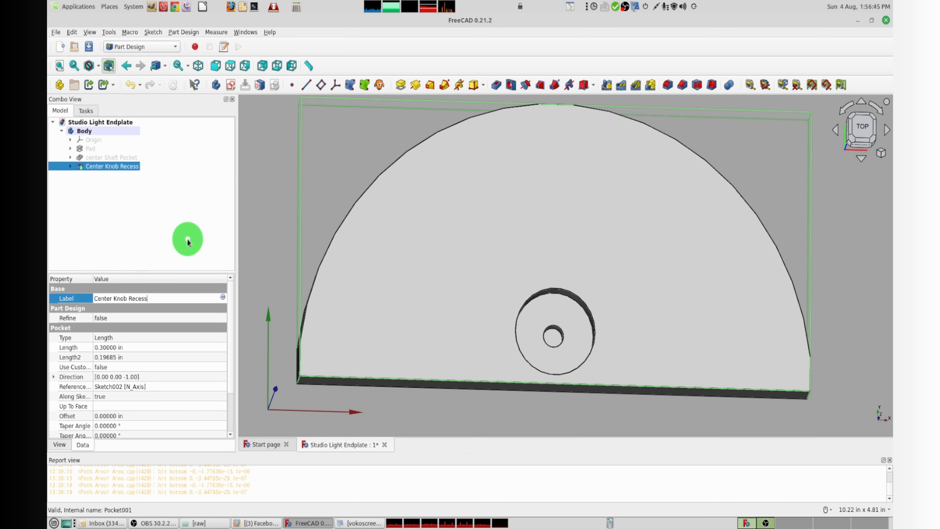
pyautogui.press('Return')
# Start a sketch on the XY plane and draw a circle about 0.45 in in diameter left of the knob recess, level with its centre
pyautogui.click(230, 84)
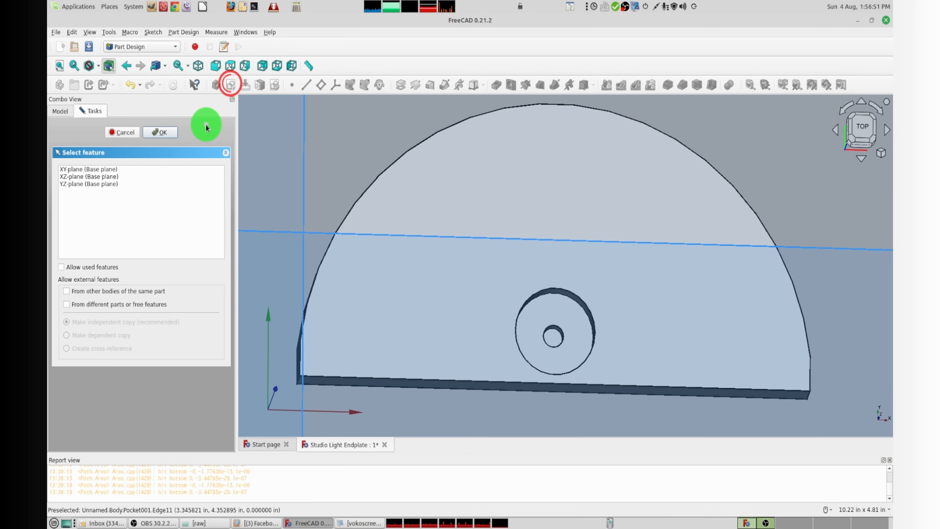
pyautogui.click(113, 169)
pyautogui.click(161, 133)
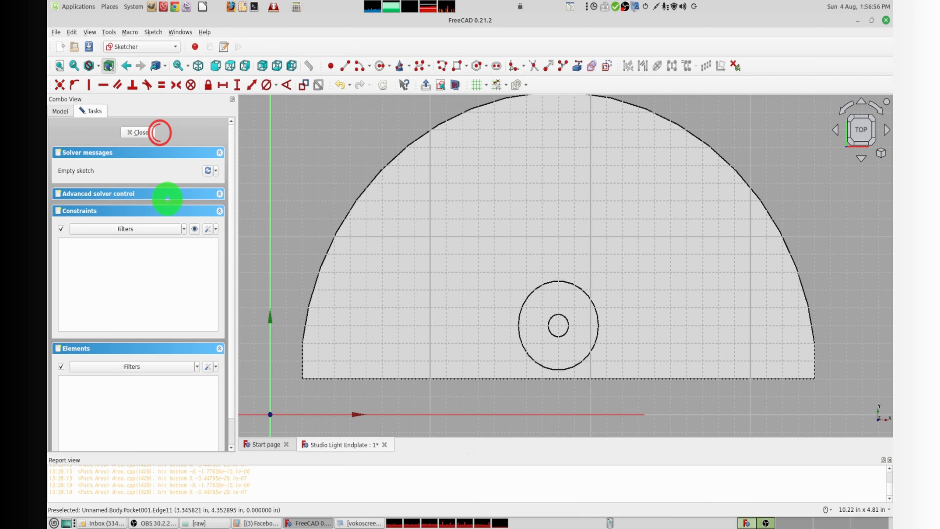
pyautogui.click(380, 66)
pyautogui.click(431, 326)
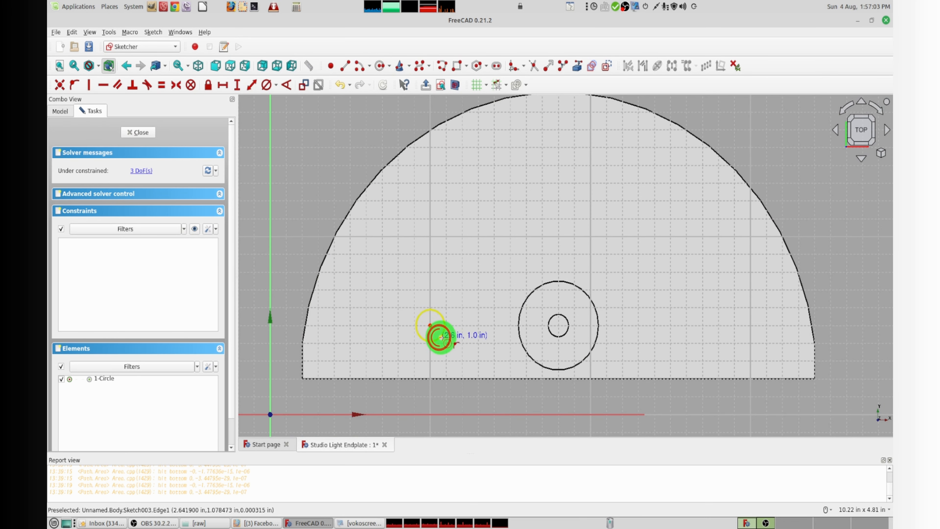
pyautogui.click(443, 334)
# Constrain the circle left of the knob recess to an 8 mm diameter and close the sketch
pyautogui.click(267, 85)
pyautogui.click(442, 316)
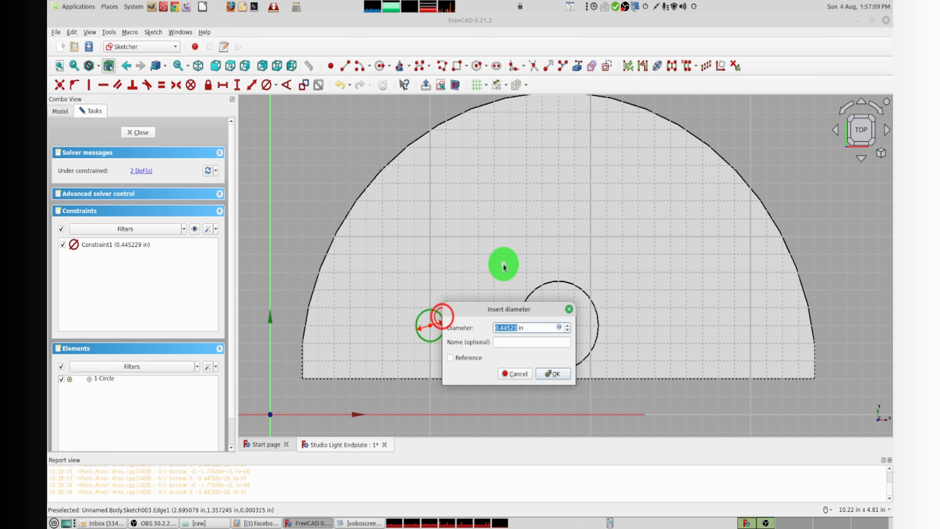
pyautogui.write('8 mm')
pyautogui.press('Return')
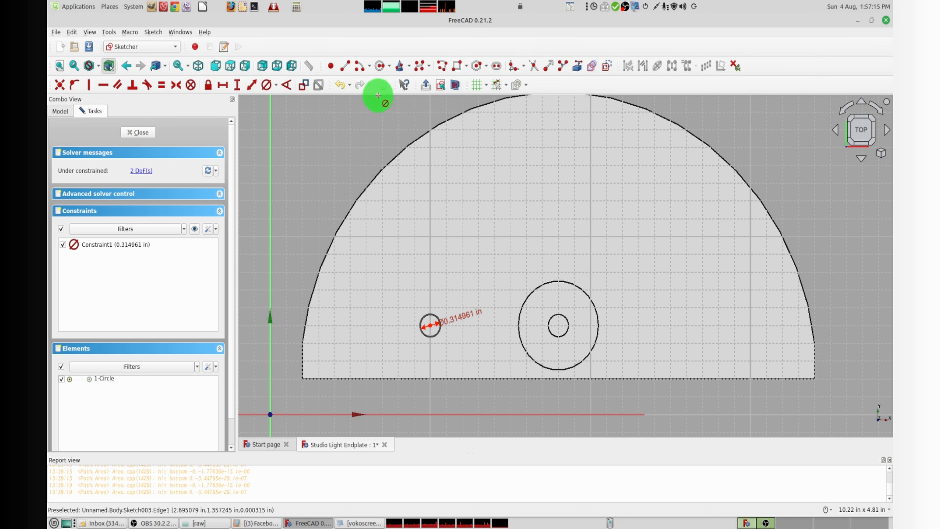
pyautogui.click(138, 132)
# Label the sketch containing the 8 mm circle Left Shaft Hole
pyautogui.click(125, 357)
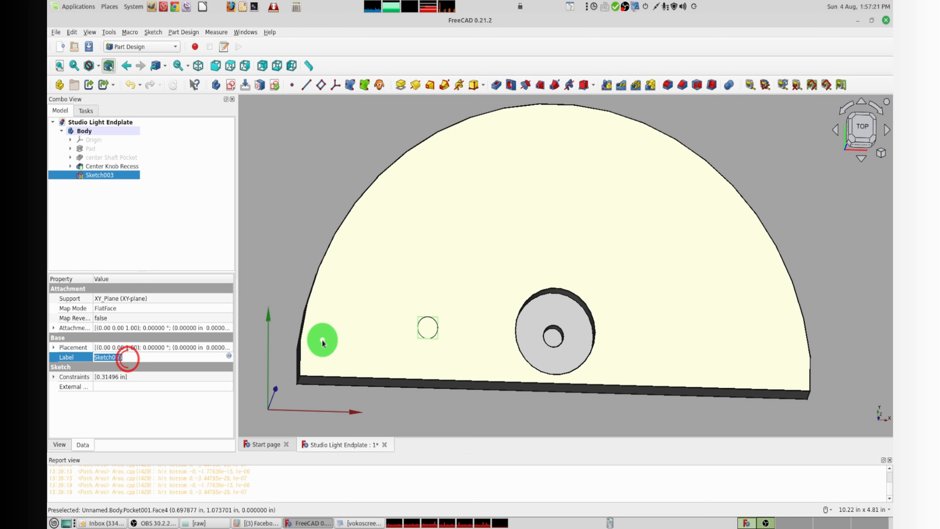
pyautogui.write('Left Shaft Hole')
pyautogui.press('Return')
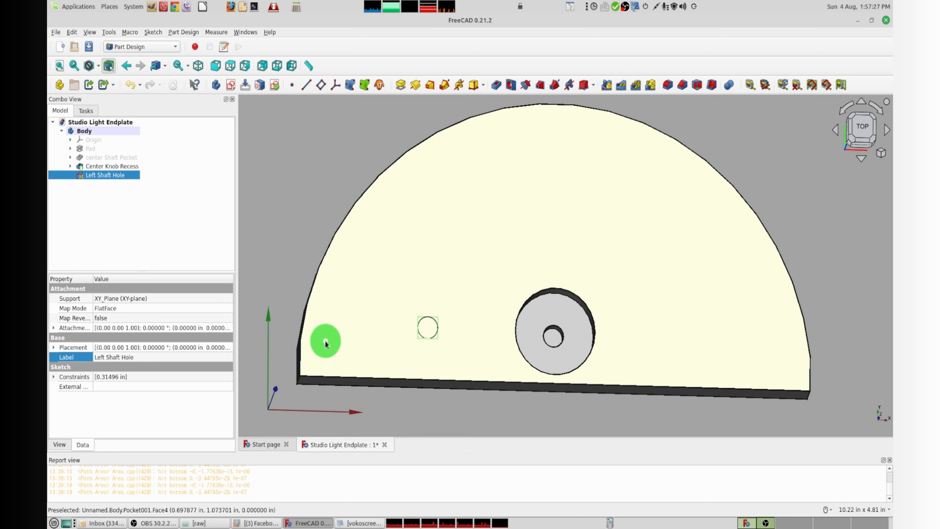
# Pocket the Left Shaft Hole sketch 0.49 in deep and label the pocket Left Shaft Hole
pyautogui.click(496, 85)
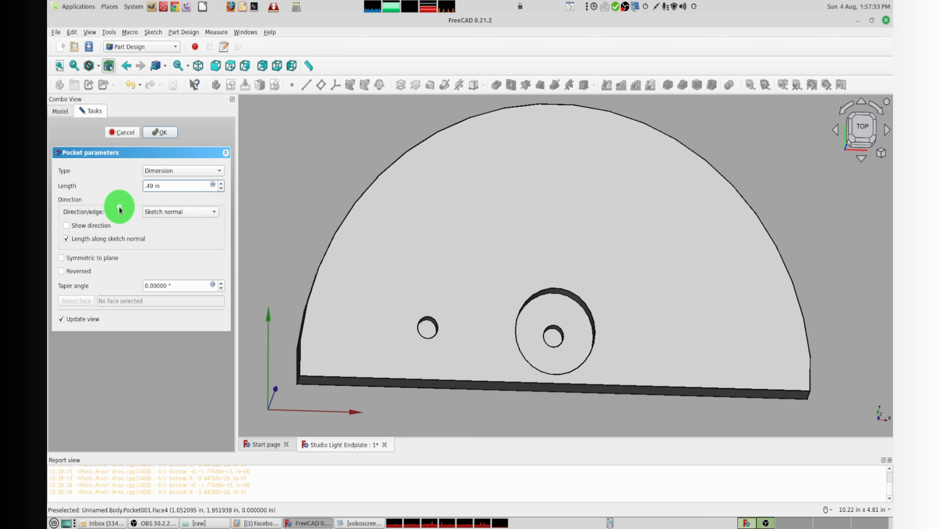
pyautogui.press('Return')
pyautogui.click(97, 175)
pyautogui.click(120, 299)
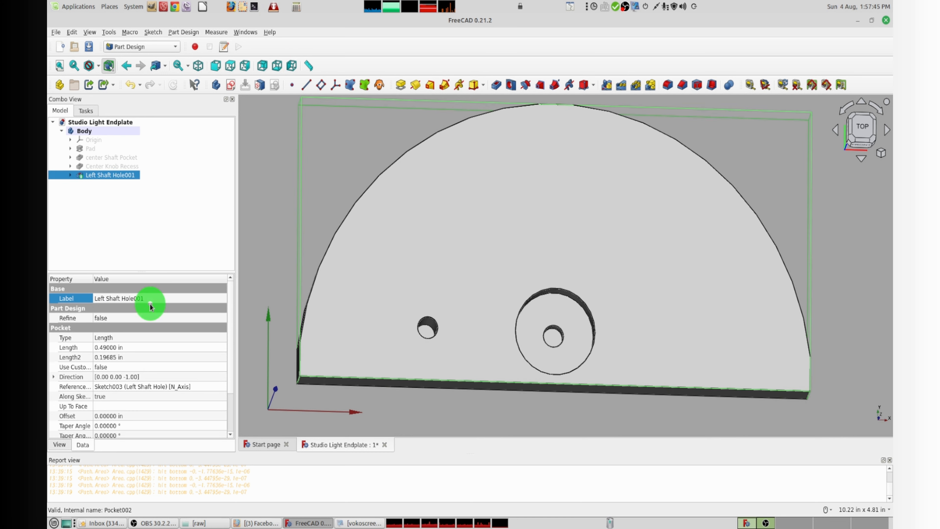
# Start a sketch on the XY plane and draw a circle centred on the left shaft hole
pyautogui.click(231, 84)
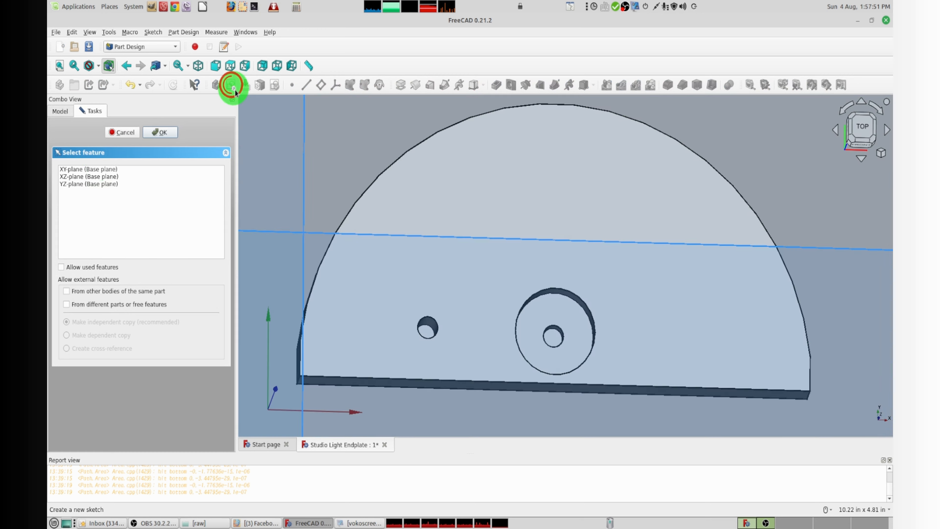
pyautogui.click(102, 170)
pyautogui.click(159, 132)
pyautogui.click(380, 67)
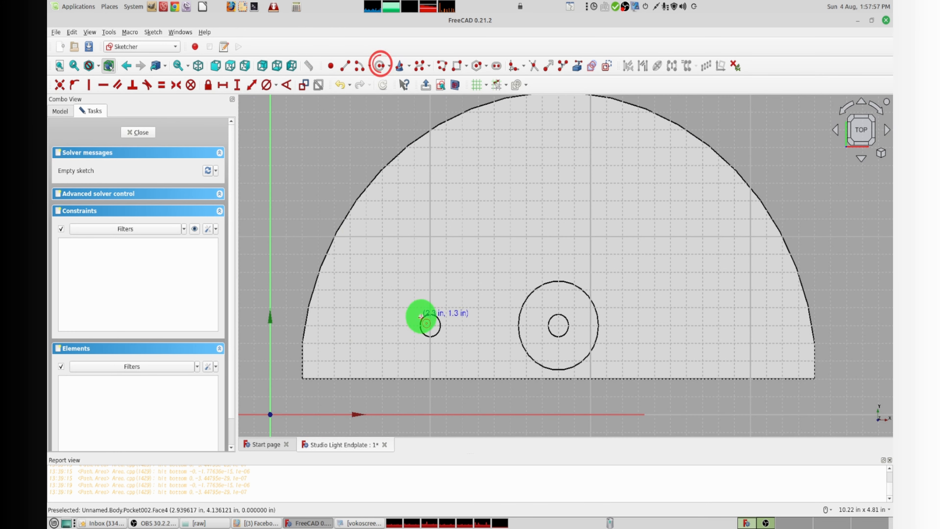
pyautogui.click(451, 352)
# Constrain the circle around the left shaft hole to a 1.25 in diameter and close the sketch
pyautogui.click(266, 85)
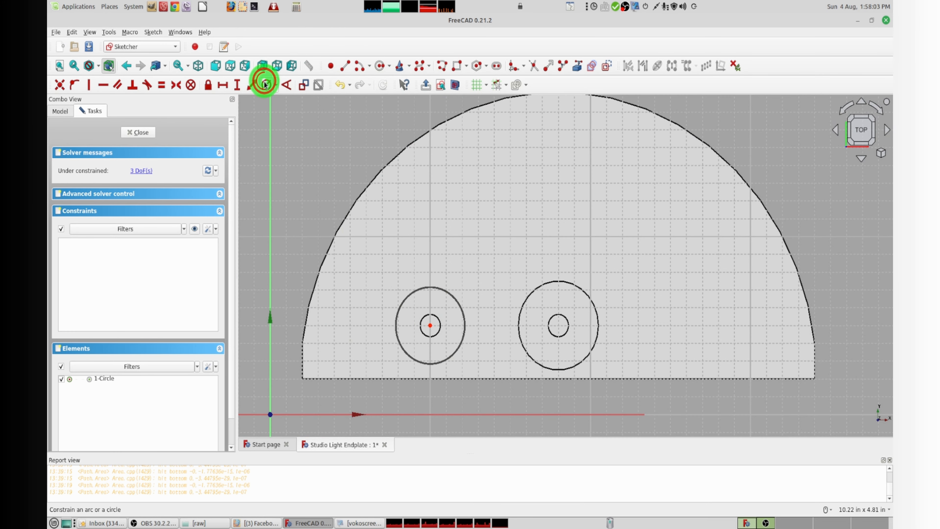
pyautogui.click(440, 285)
pyautogui.write('1.25')
pyautogui.press('Return')
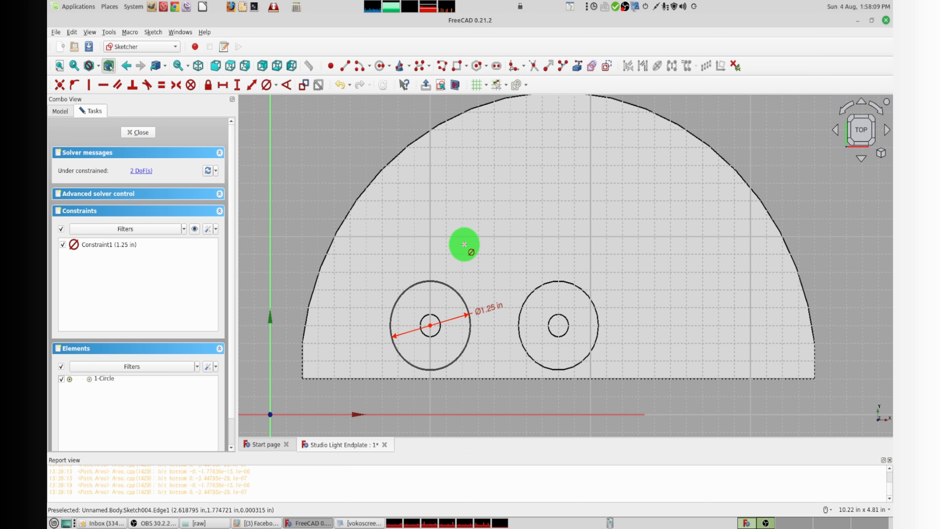
pyautogui.click(134, 132)
# Label the sketch around the left shaft hole Left Knob and pocket its circle as a recess
pyautogui.click(125, 357)
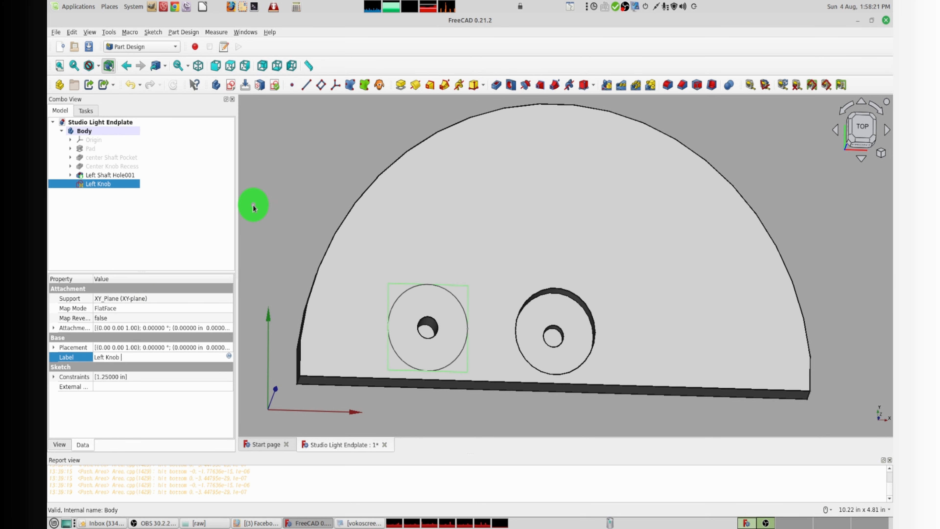
pyautogui.click(496, 84)
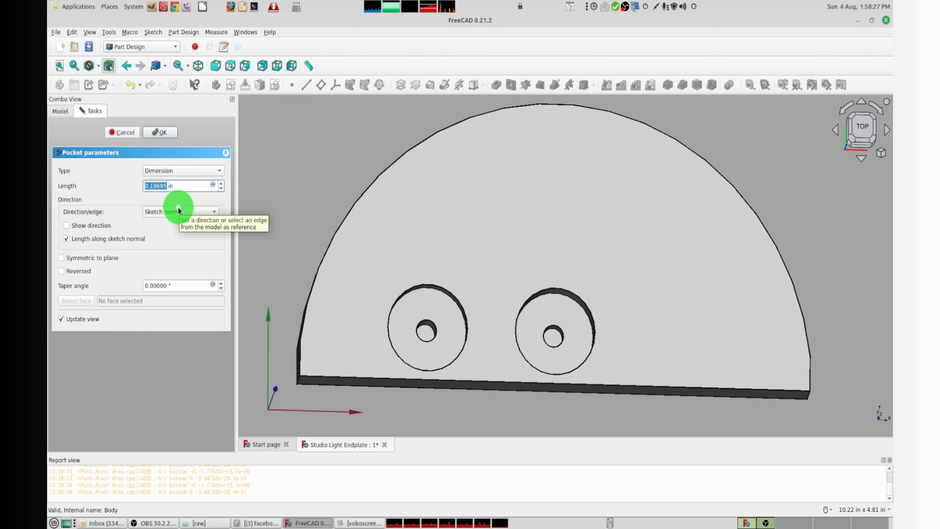
pyautogui.press('Return')
# Start a sketch on the XY plane and draw a circle about 0.63 in in diameter right of the centre knob recess, level with its centre
pyautogui.click(231, 84)
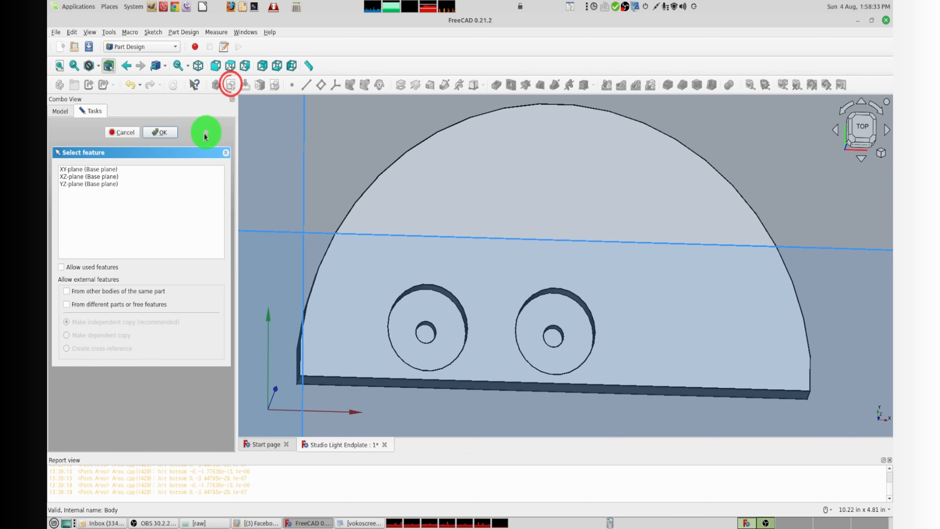
pyautogui.doubleClick(115, 168)
pyautogui.click(381, 66)
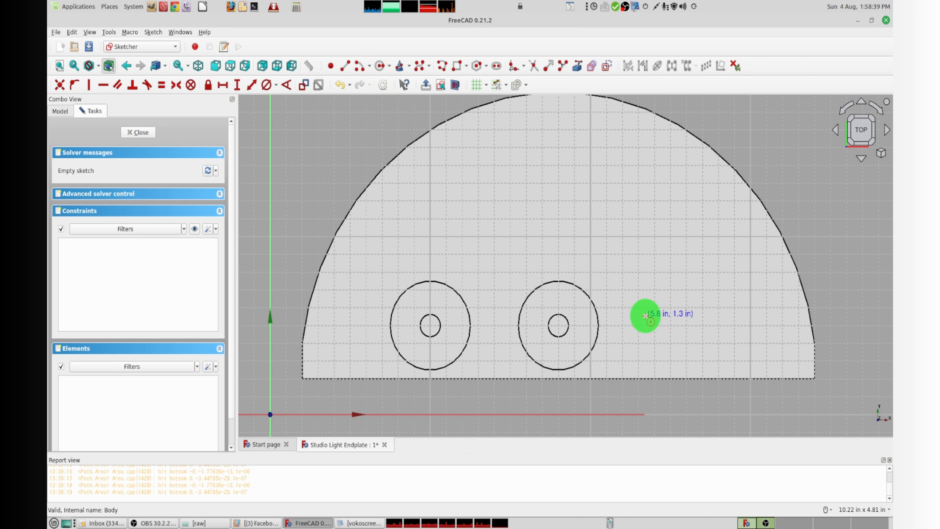
pyautogui.click(670, 326)
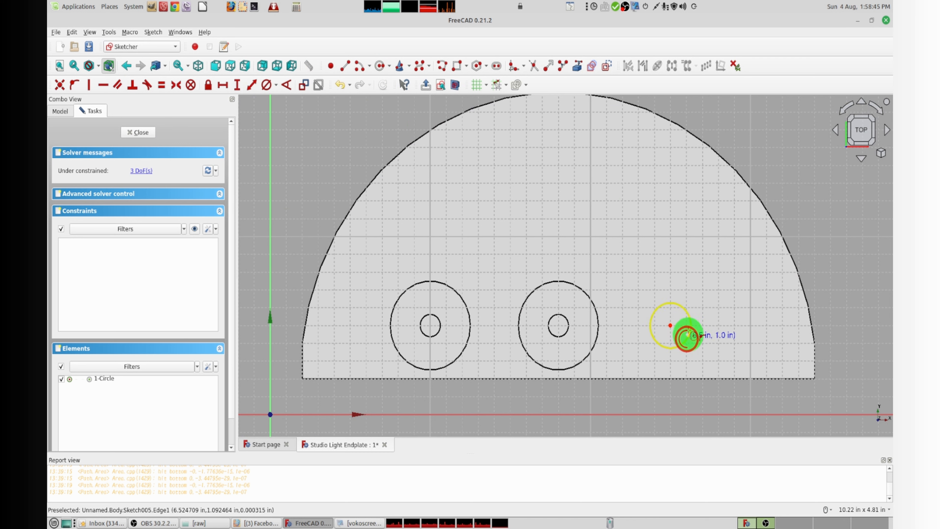
pyautogui.click(688, 335)
# Constrain the circle right of the centre knob recess to an 8 mm diameter and close the sketch
pyautogui.click(684, 311)
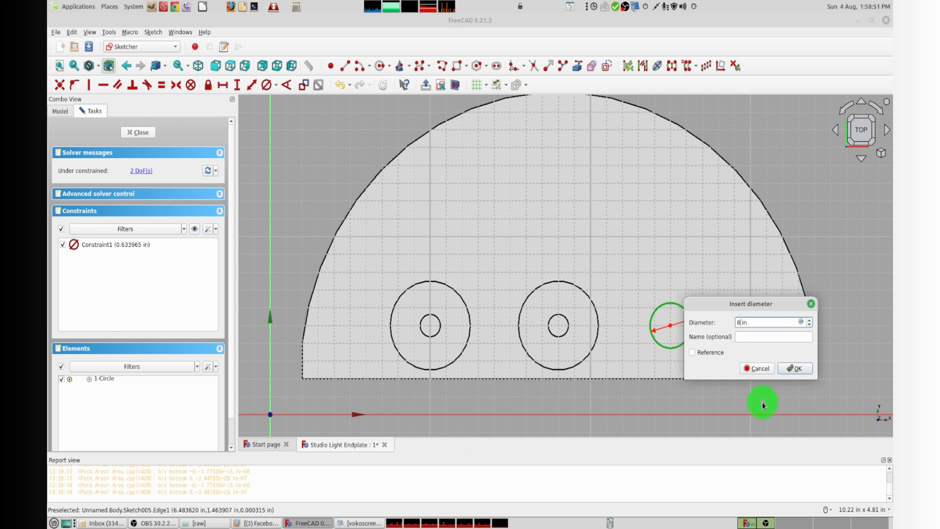
pyautogui.write('8 mm')
pyautogui.press('Return')
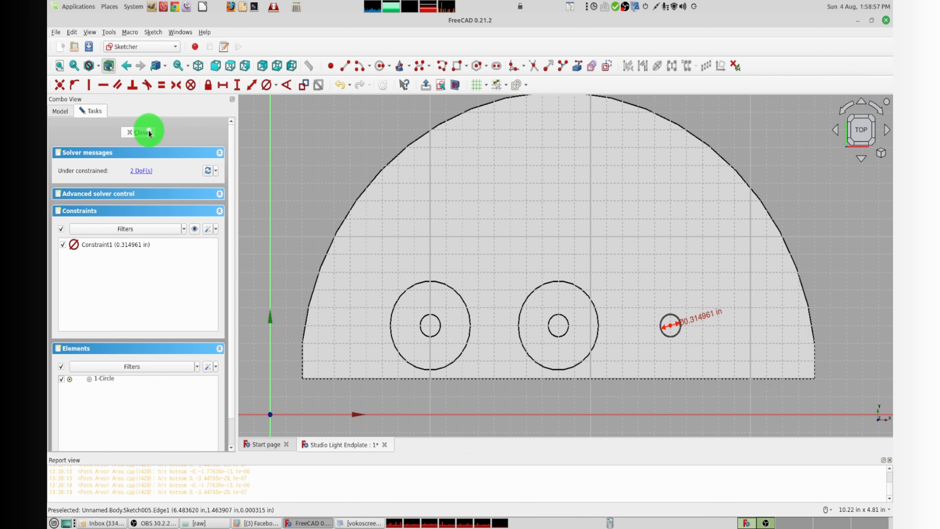
pyautogui.click(138, 132)
# Label the new 8 mm circle sketch Right Shaft Hole and pocket it into the plate
pyautogui.click(126, 358)
pyautogui.write('Right S')
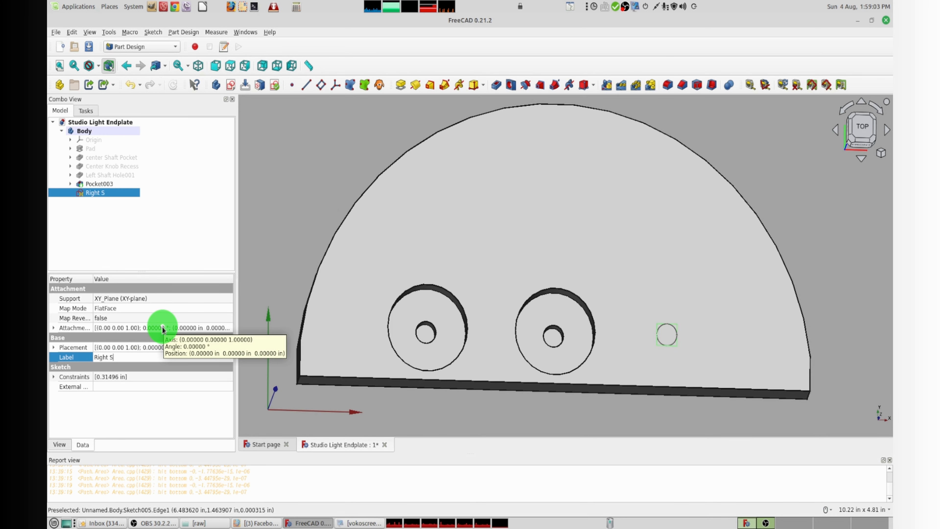
pyautogui.write('haft Hole')
pyautogui.press('Return')
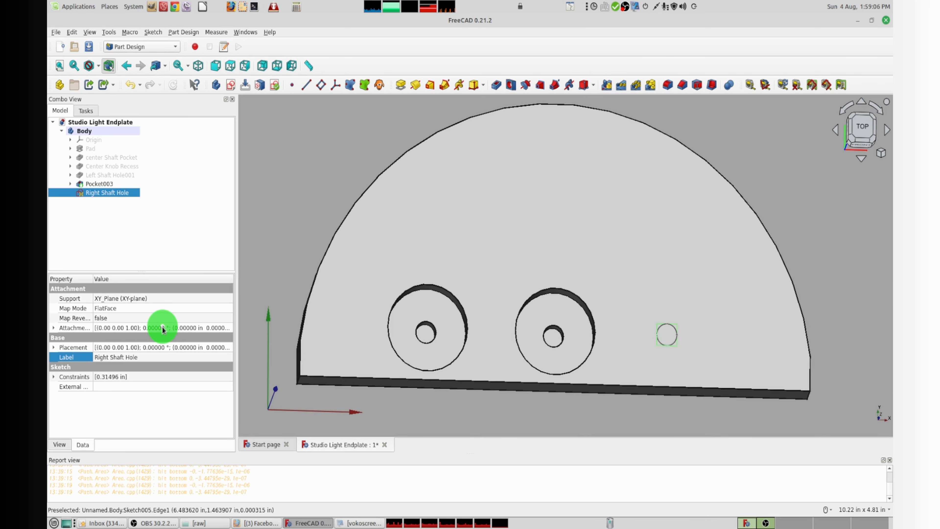
pyautogui.click(496, 85)
pyautogui.press('Return')
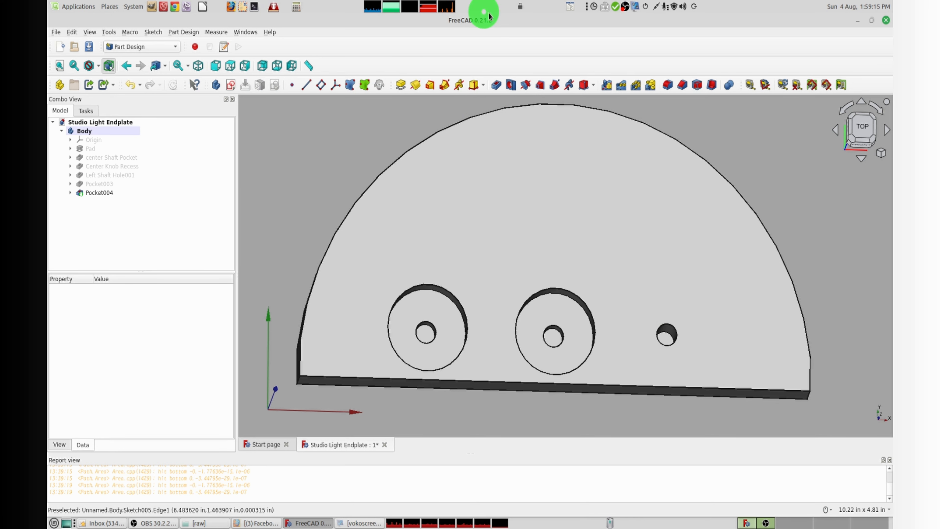
# Start a sketch on the XY plane and draw a circle about 1.18 in in diameter centred on the right shaft hole
pyautogui.click(230, 85)
pyautogui.doubleClick(115, 169)
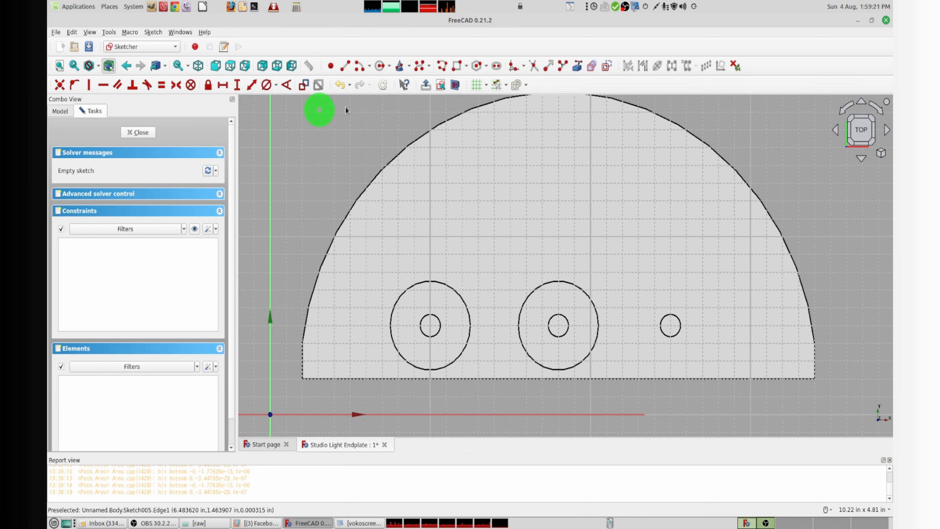
pyautogui.click(380, 65)
pyautogui.click(671, 326)
pyautogui.click(689, 362)
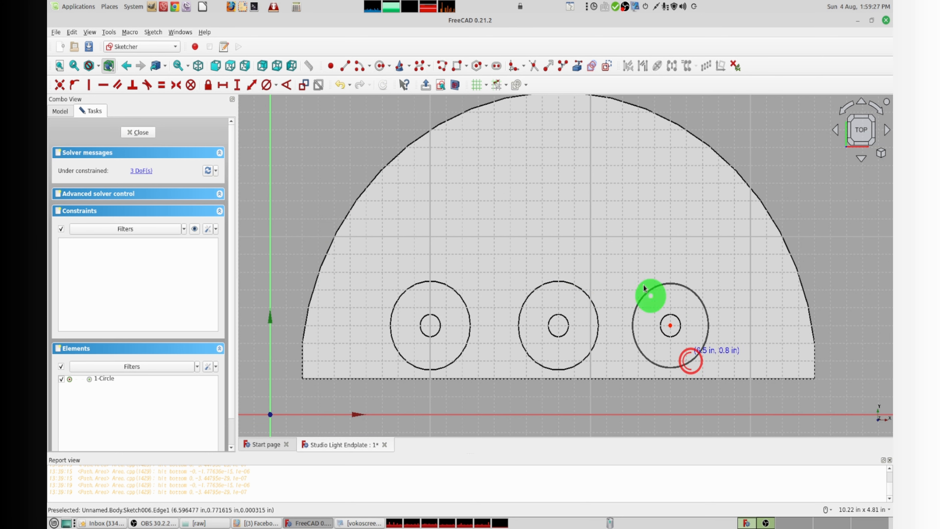
# Constrain the circle around the right shaft hole to a 1.25 in diameter and close the sketch
pyautogui.click(267, 84)
pyautogui.click(669, 284)
pyautogui.write('1')
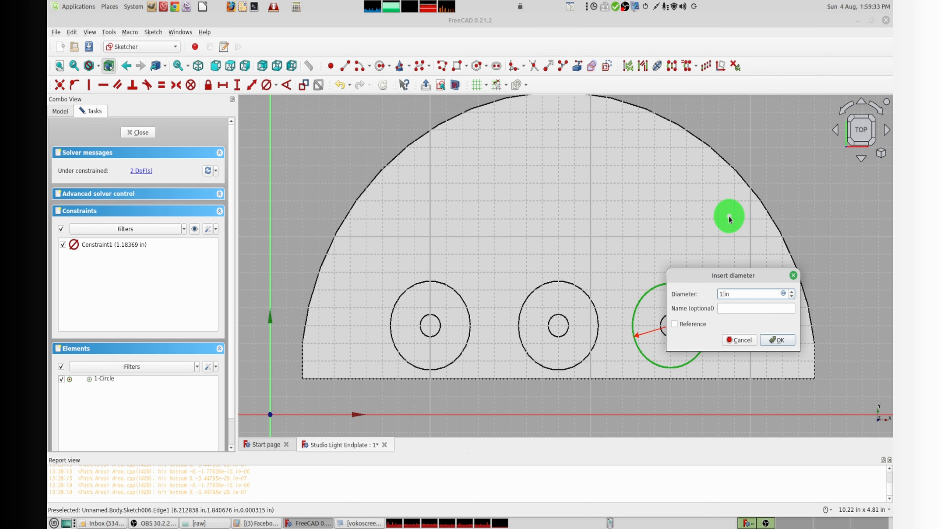
pyautogui.write('.25')
pyautogui.press('Return')
pyautogui.click(137, 132)
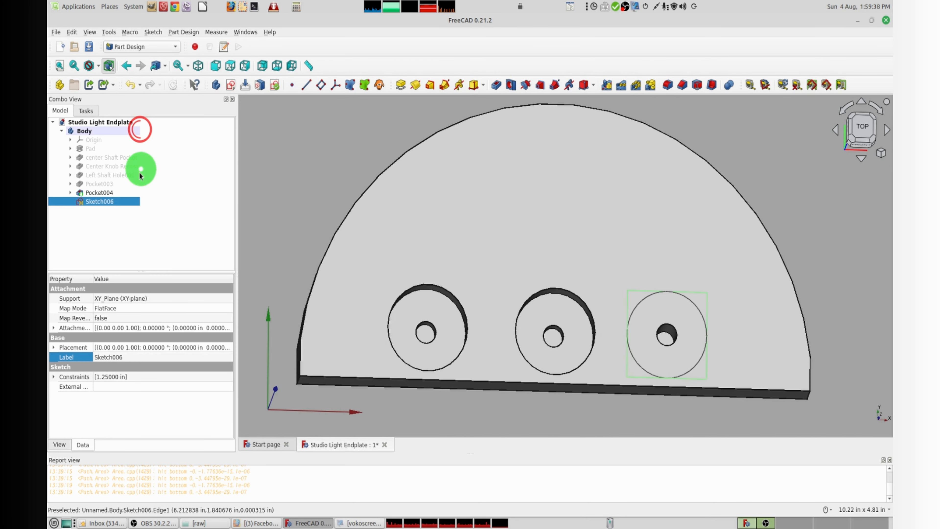
# Label the sketch around the right shaft hole Right Knob Recess and pocket it 0.25 in deep
pyautogui.doubleClick(132, 357)
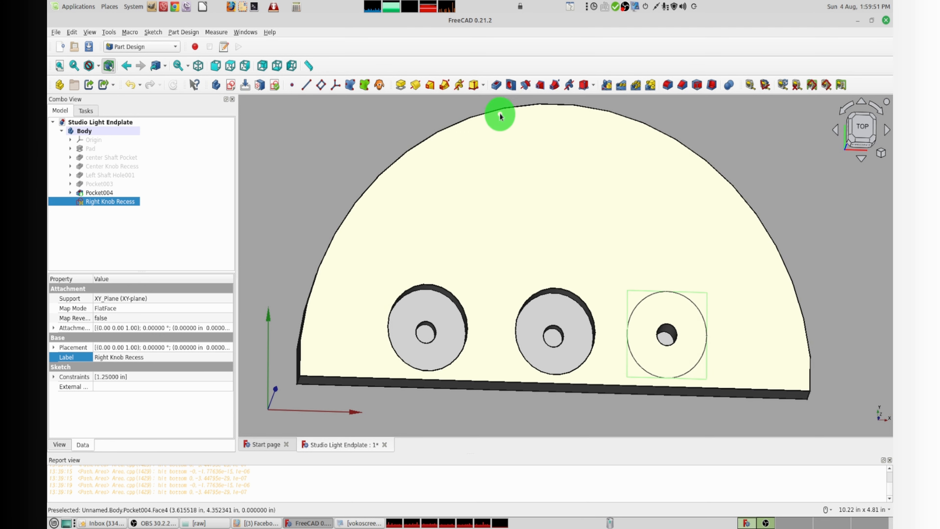
pyautogui.click(496, 85)
pyautogui.write('.25')
pyautogui.press('Return')
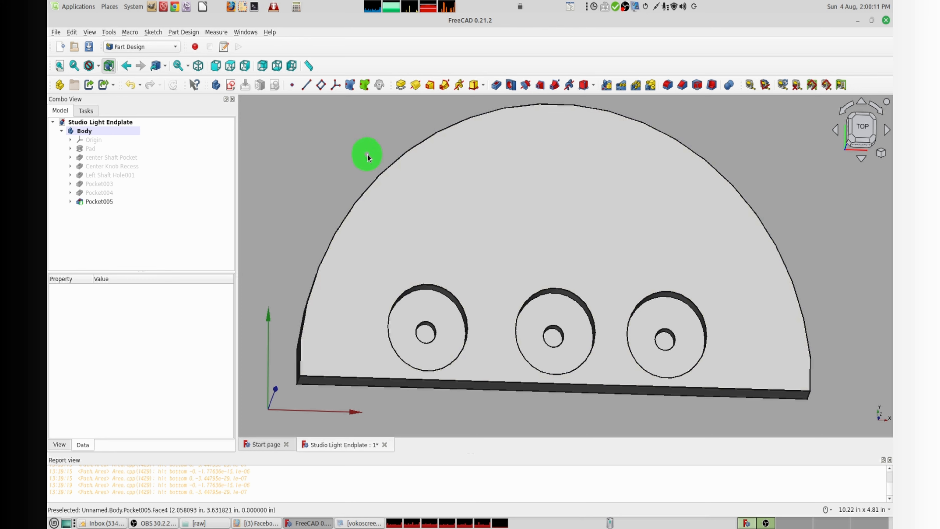
# Start a sketch on the XY plane and draw two horizontal lines about 5 in long, about 0.5 in apart, above the three knob recesses
pyautogui.click(865, 130)
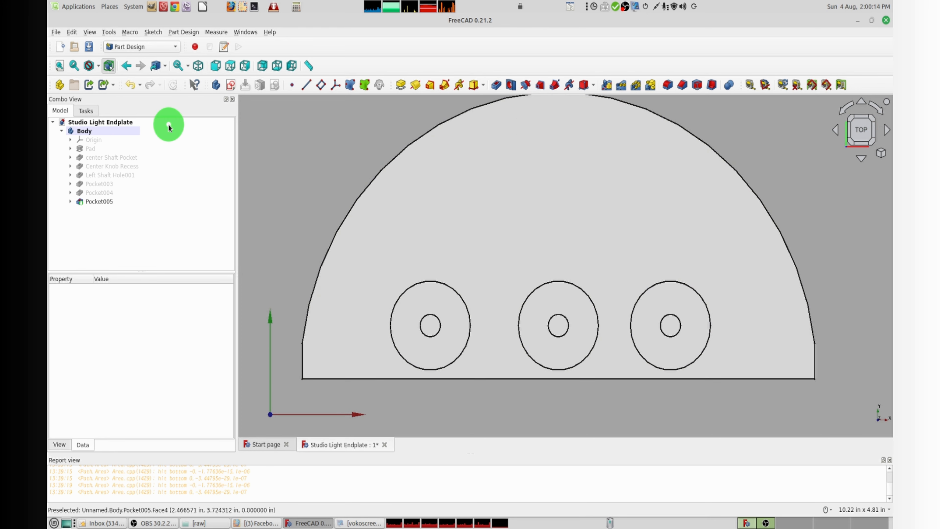
pyautogui.click(232, 87)
pyautogui.click(111, 168)
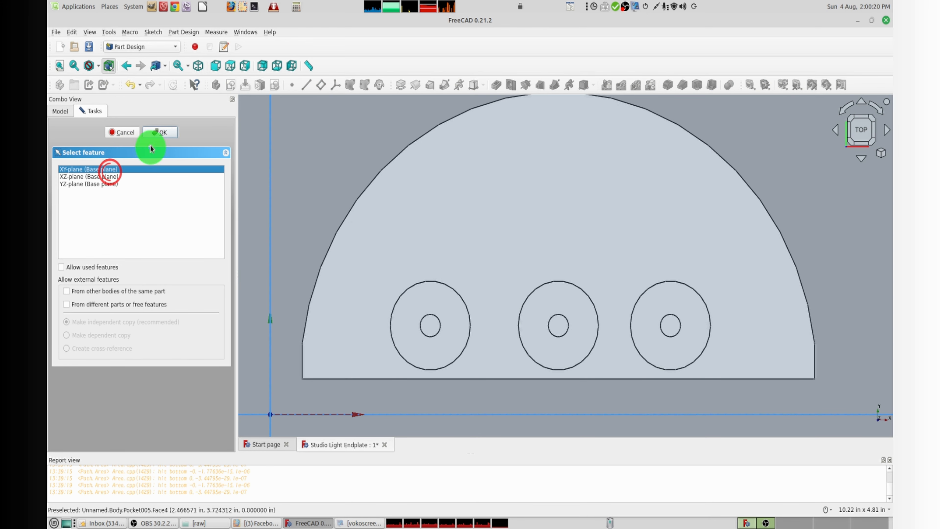
pyautogui.click(152, 134)
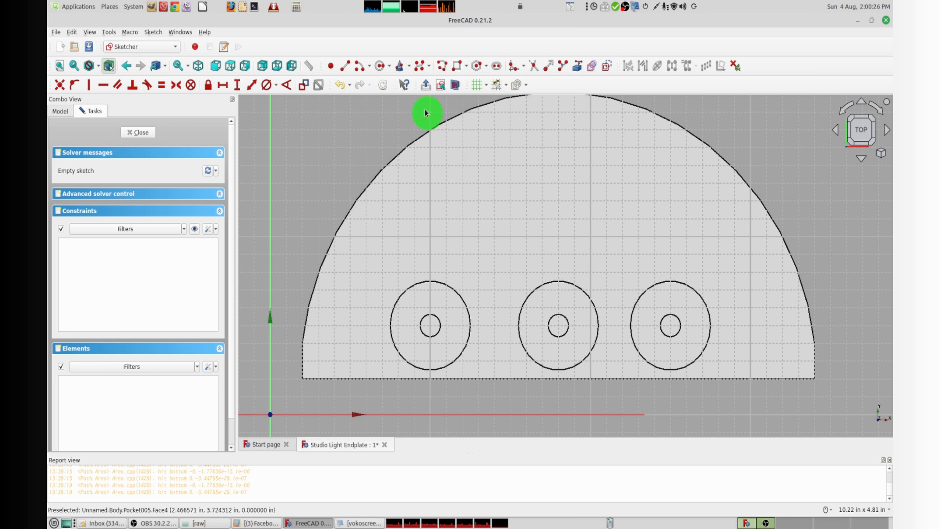
pyautogui.click(376, 70)
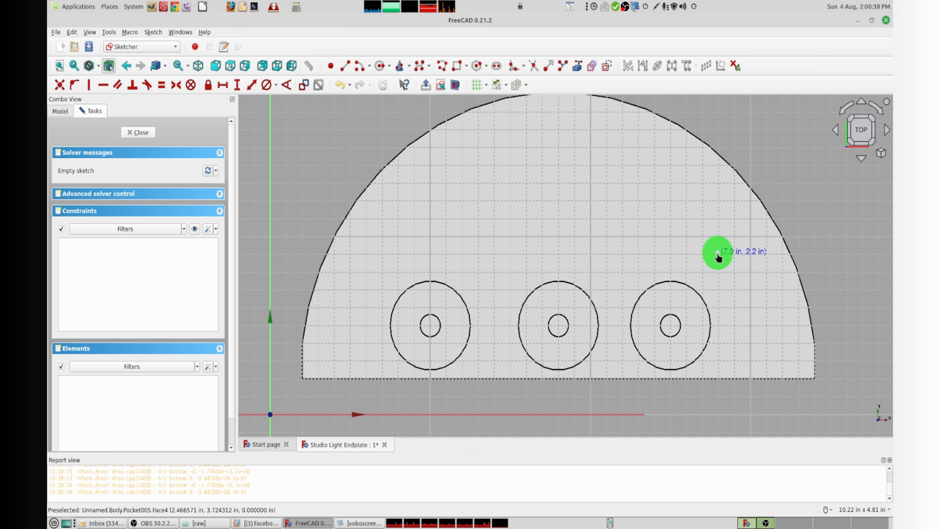
pyautogui.click(717, 253)
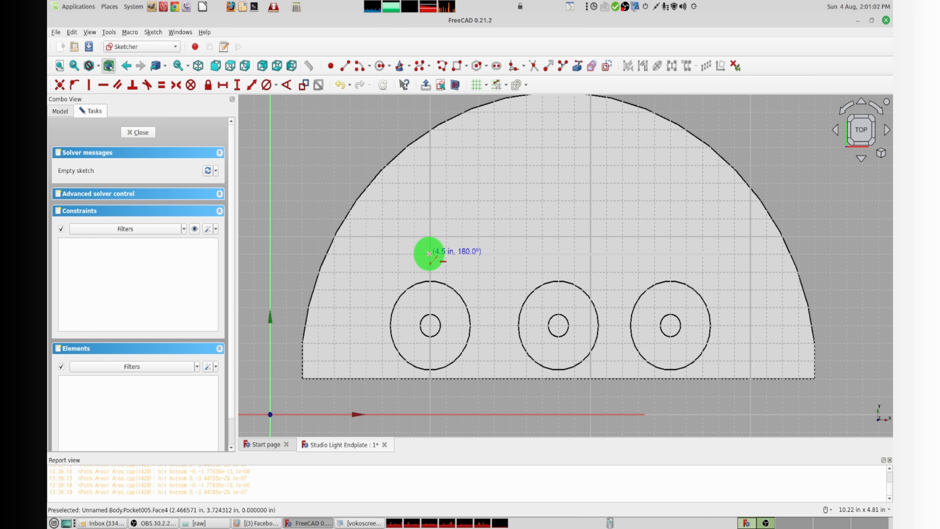
pyautogui.click(398, 252)
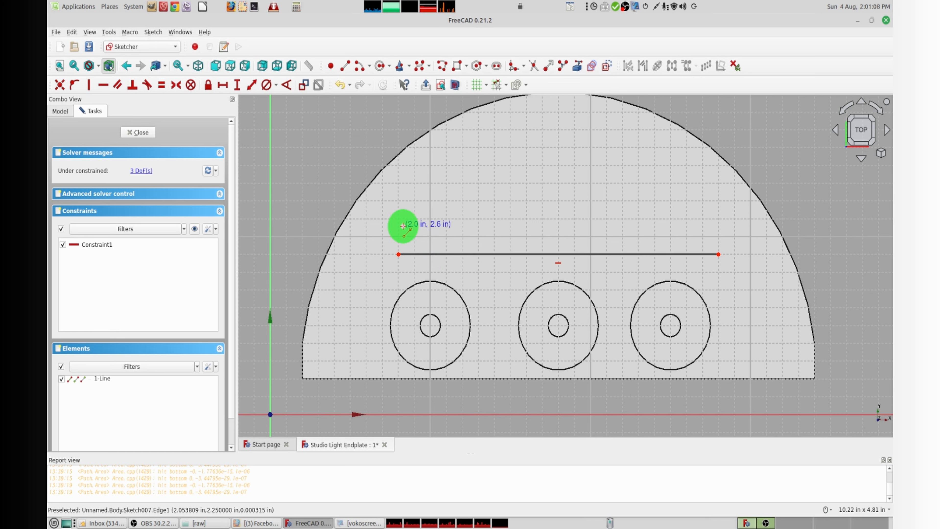
pyautogui.click(398, 218)
pyautogui.click(718, 218)
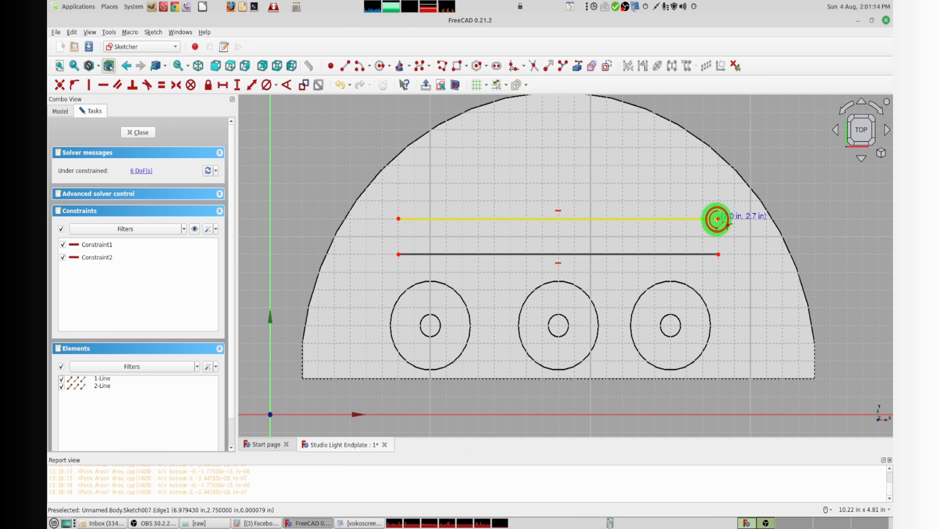
# Join the first ends of the two 5 in lines with an outward semicircular arc of about 0.25 in radius
pyautogui.click(358, 70)
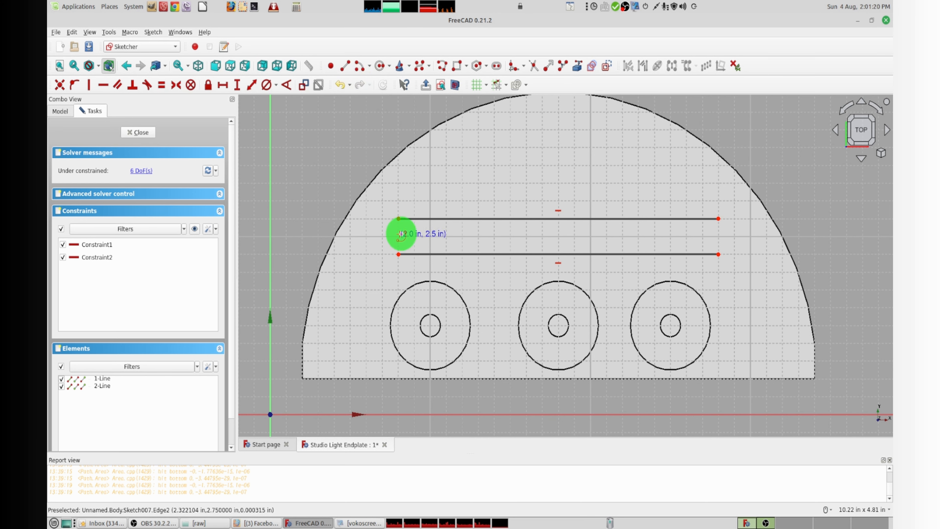
pyautogui.click(399, 237)
pyautogui.click(398, 254)
pyautogui.click(399, 219)
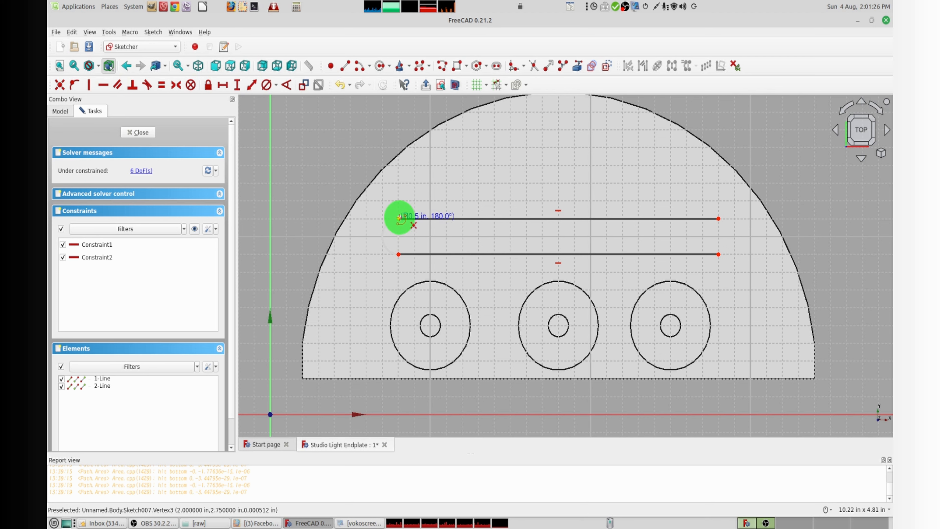
pyautogui.click(718, 254)
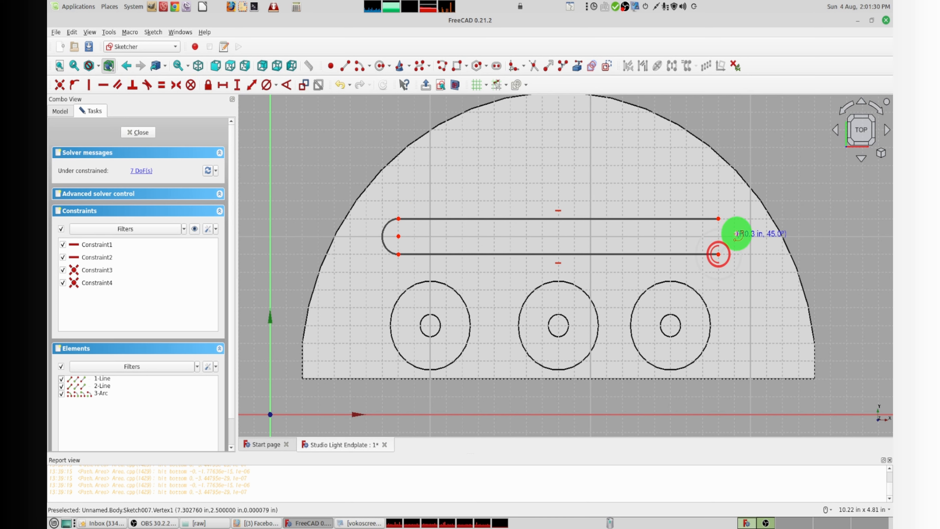
pyautogui.click(718, 219)
pyautogui.hotkey('ctrl', 'z')
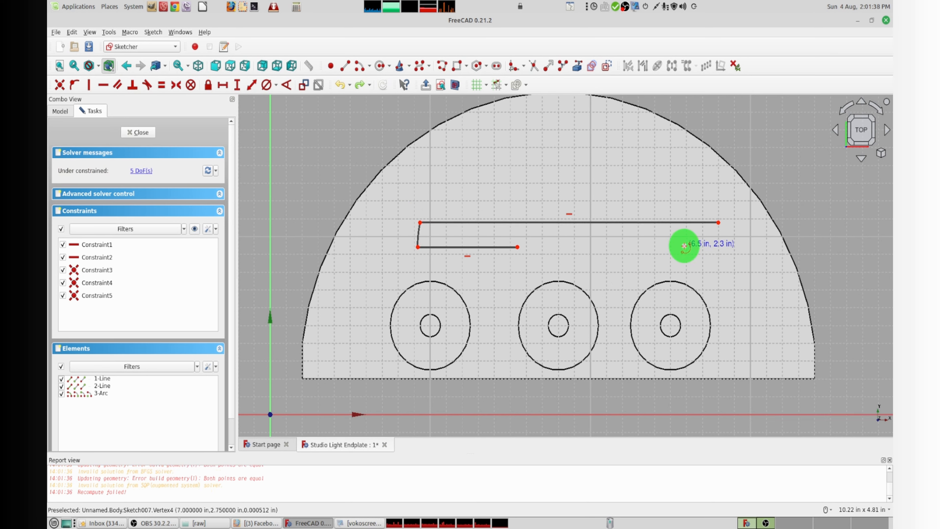
# Close the open end of the 5 in slot outline with a semicircular arc of about 0.25 in radius
pyautogui.click(719, 237)
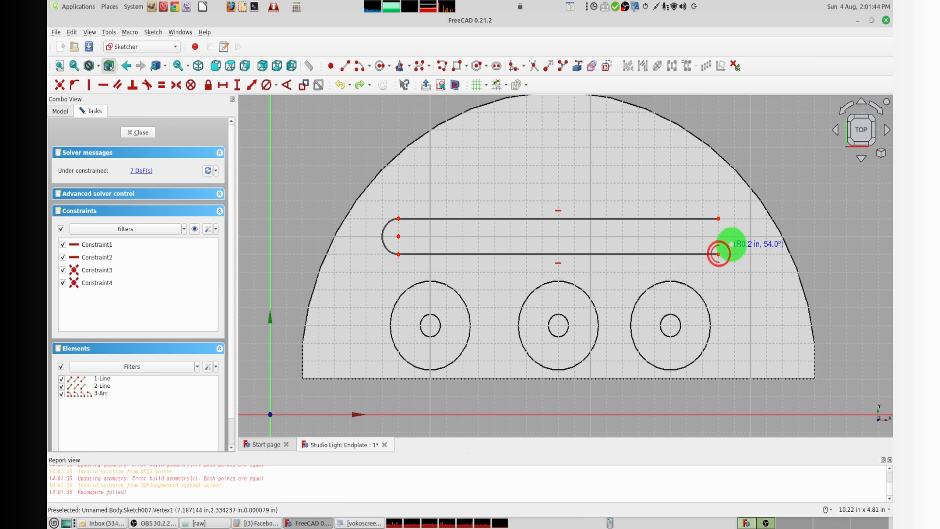
pyautogui.click(718, 255)
pyautogui.click(718, 219)
# Draw two centred horizontal lines about 4 in long, about 0.5 in apart, above the 5 in slot outline
pyautogui.click(343, 66)
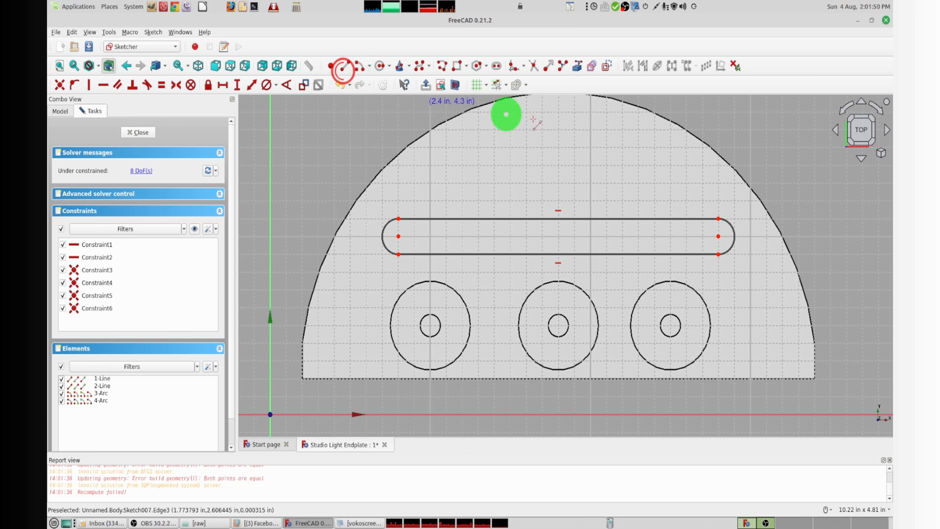
pyautogui.click(687, 183)
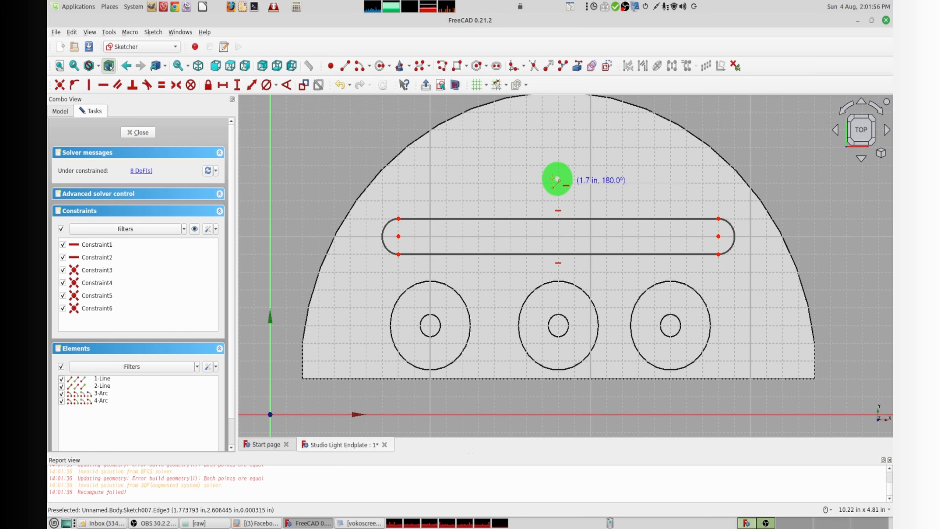
pyautogui.click(430, 183)
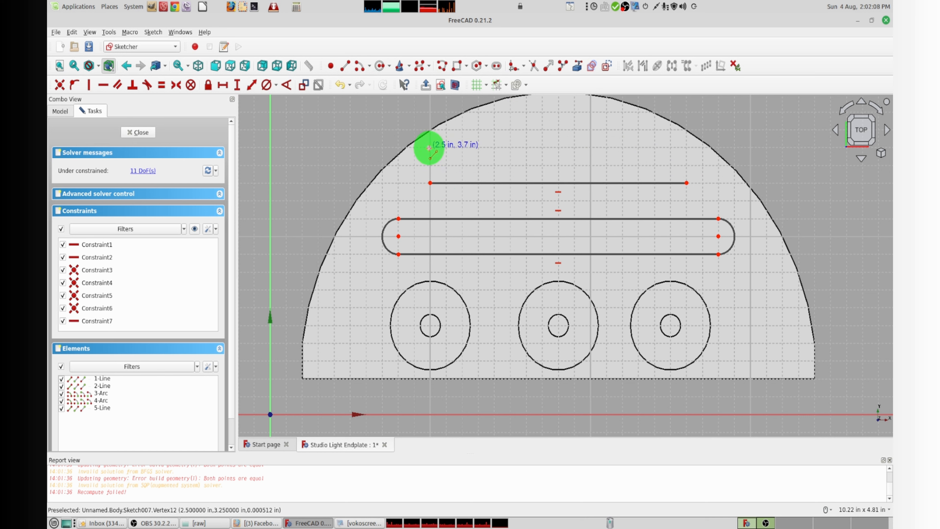
pyautogui.click(430, 147)
pyautogui.click(686, 147)
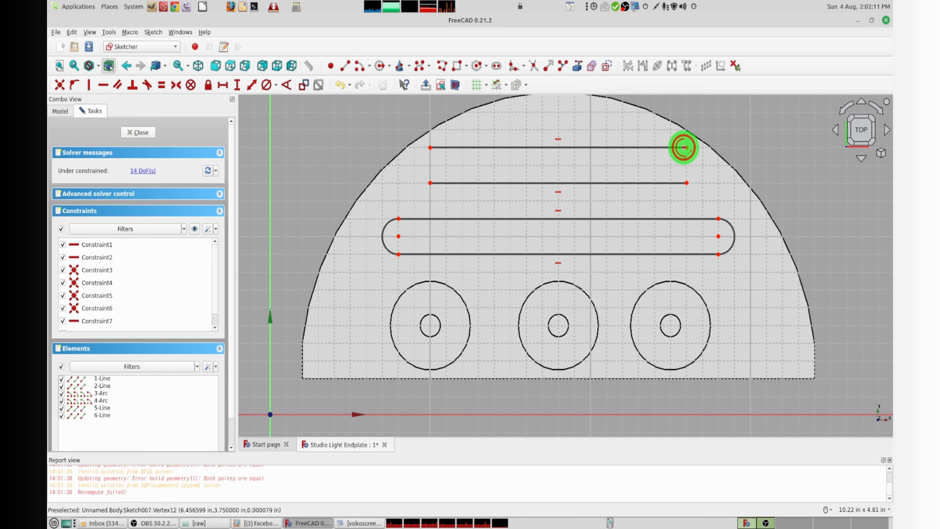
pyautogui.click(357, 68)
pyautogui.click(430, 163)
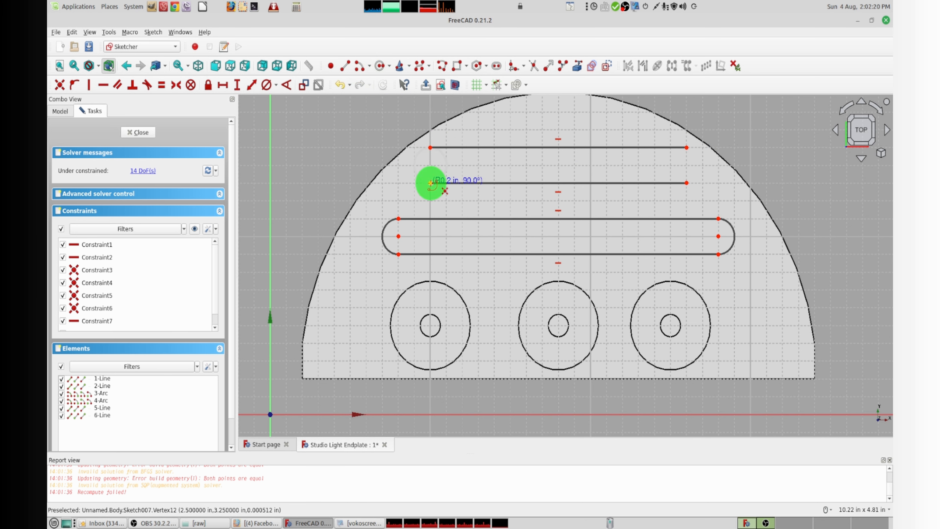
pyautogui.click(430, 182)
pyautogui.click(431, 147)
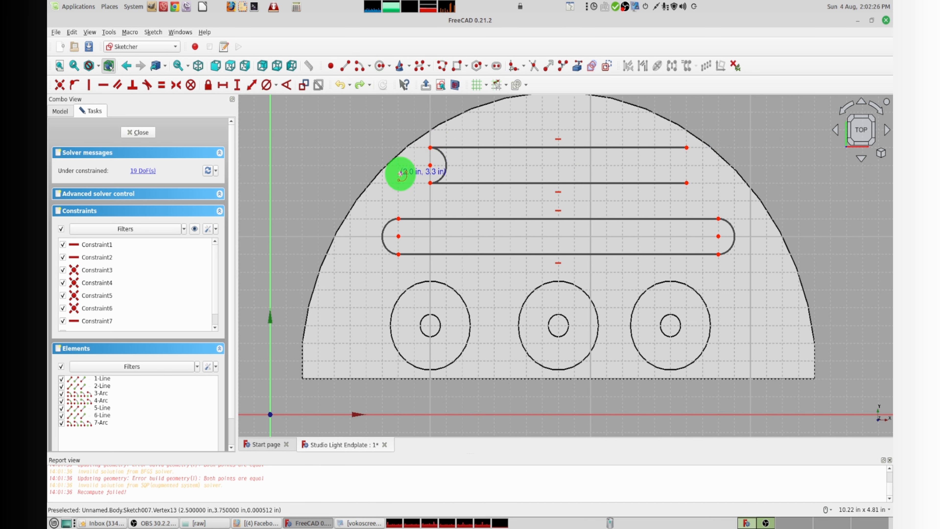
pyautogui.hotkey('ctrl', 'z')
# Join both ends of the 4 in lines with outward semicircular arcs of about 0.25 in radius and close the sketch
pyautogui.click(687, 183)
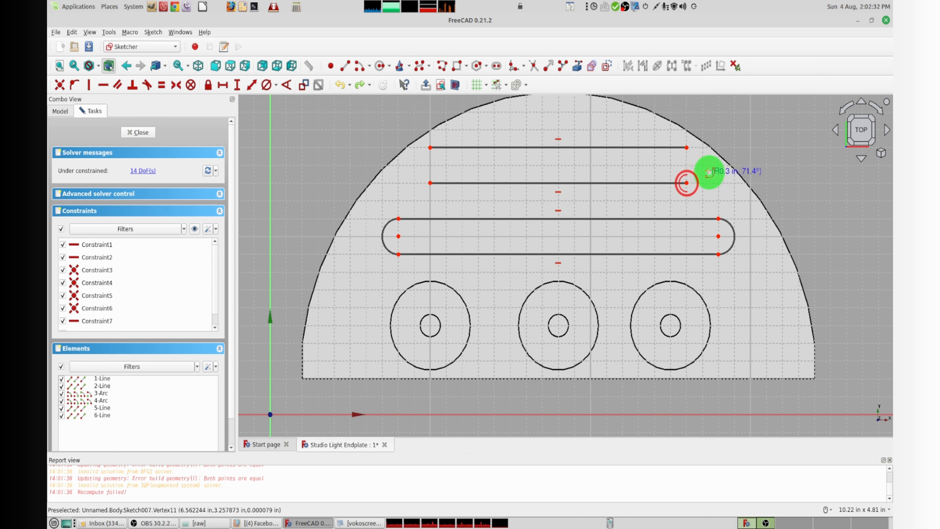
pyautogui.click(686, 147)
pyautogui.click(430, 165)
pyautogui.click(430, 183)
pyautogui.click(430, 148)
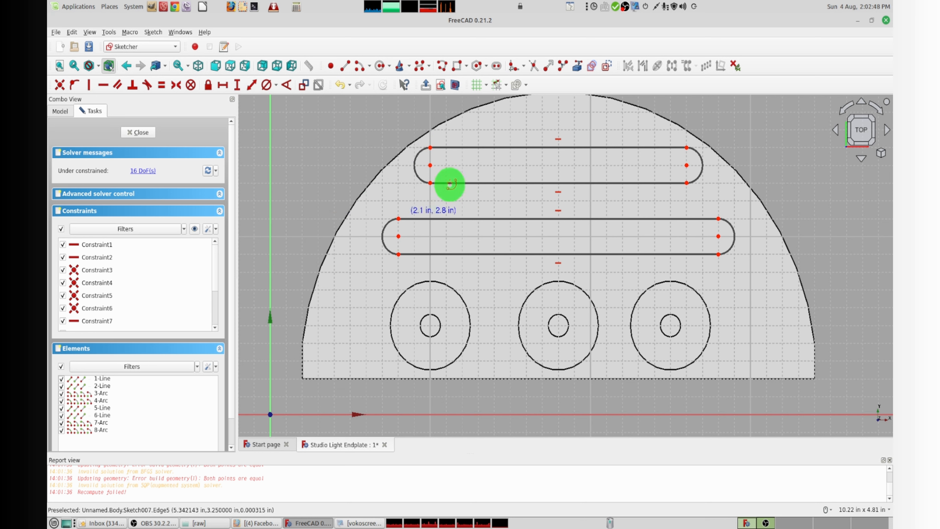
pyautogui.click(137, 134)
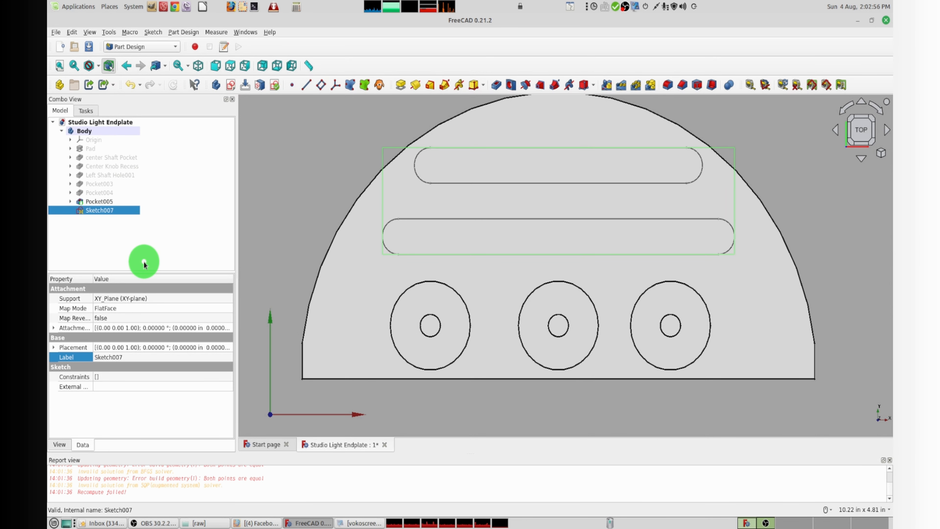
# Pocket the sketch with the two long slots through the full thickness of the plate
pyautogui.moveTo(333, 224); pyautogui.dragTo(331, 207, button='middle')
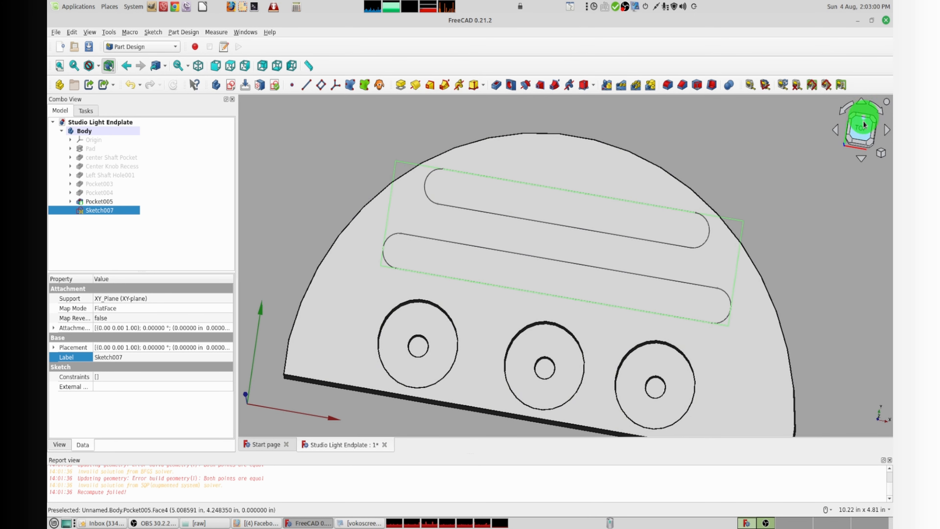
pyautogui.click(861, 131)
pyautogui.moveTo(558, 325); pyautogui.dragTo(569, 271, button='middle')
pyautogui.moveTo(565, 272); pyautogui.dragTo(561, 273, button='middle')
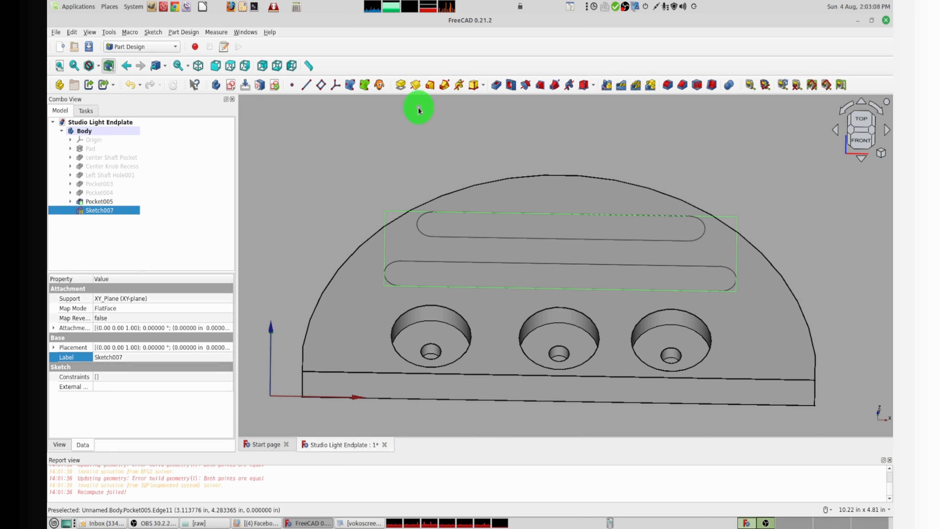
pyautogui.click(495, 89)
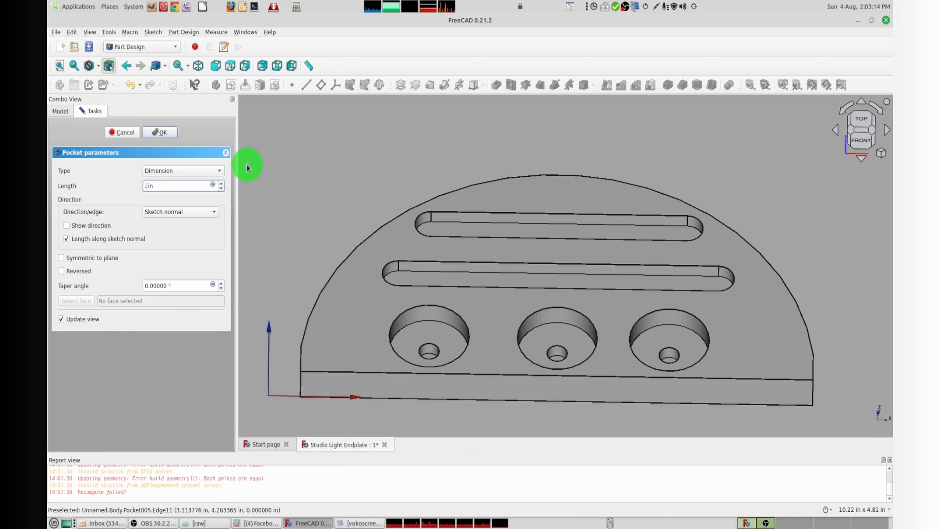
pyautogui.press('Return')
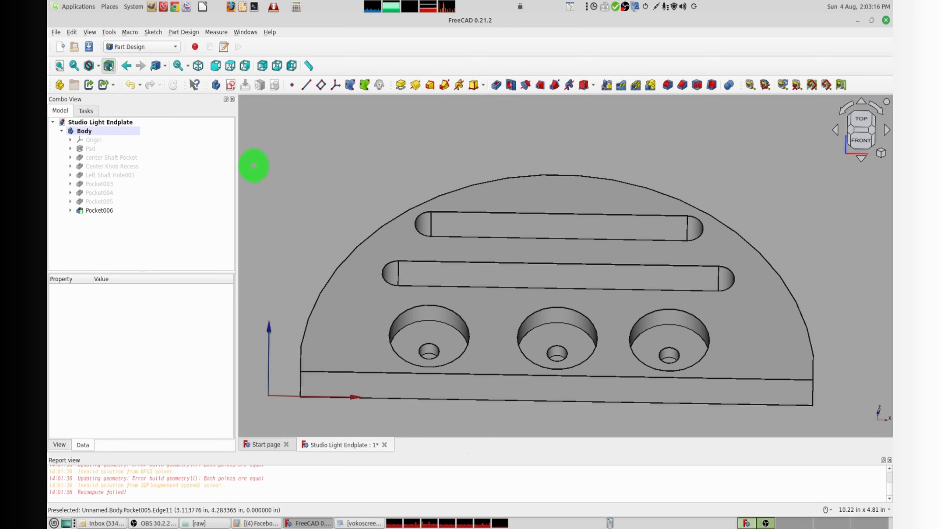
pyautogui.moveTo(369, 161); pyautogui.dragTo(388, 174, button='middle')
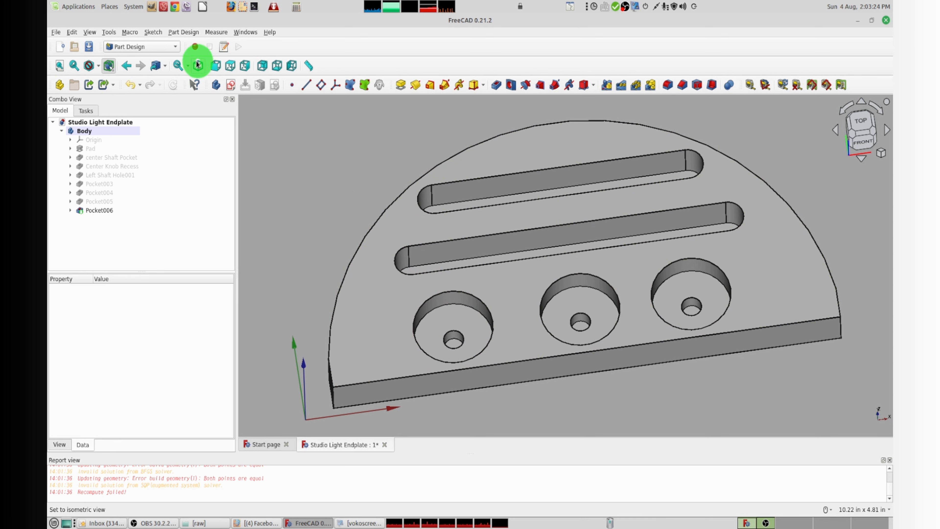
# Switch to the Path workbench and create a job for the Body without a template
pyautogui.click(165, 52)
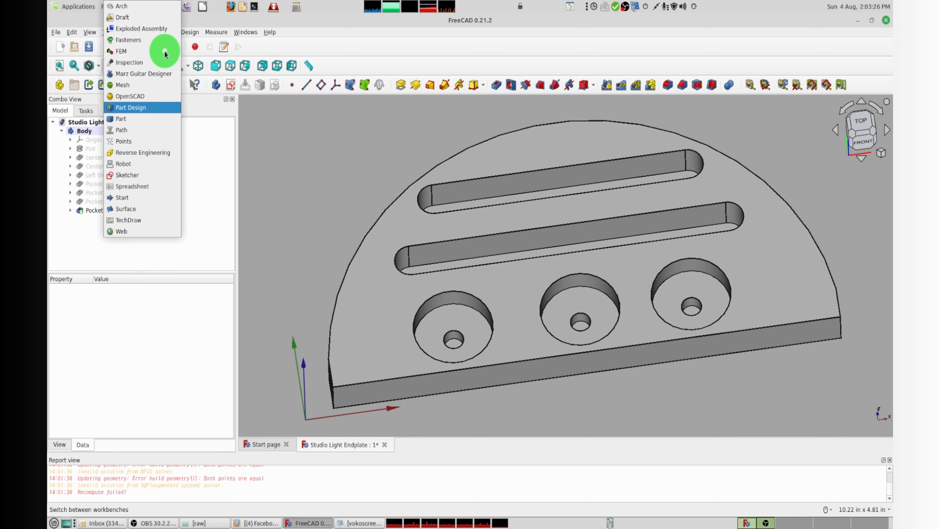
pyautogui.click(148, 131)
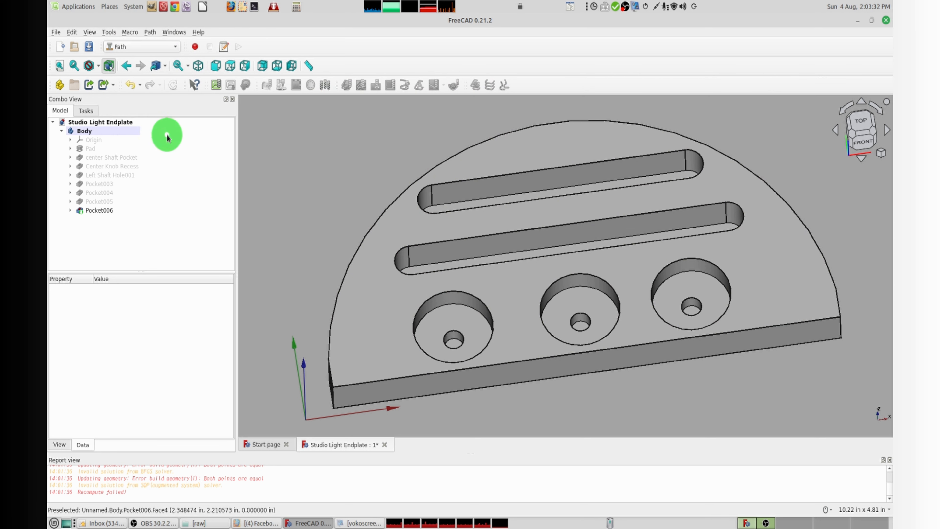
pyautogui.click(216, 88)
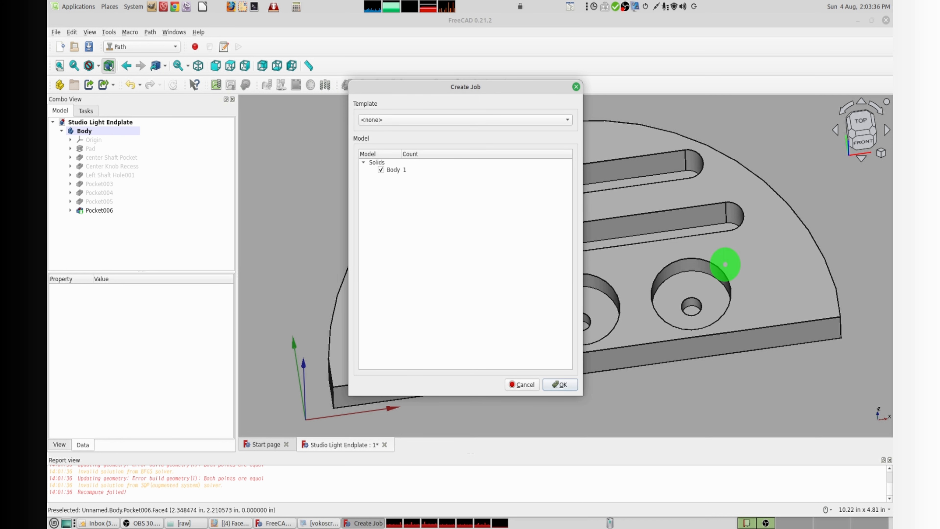
pyautogui.click(570, 384)
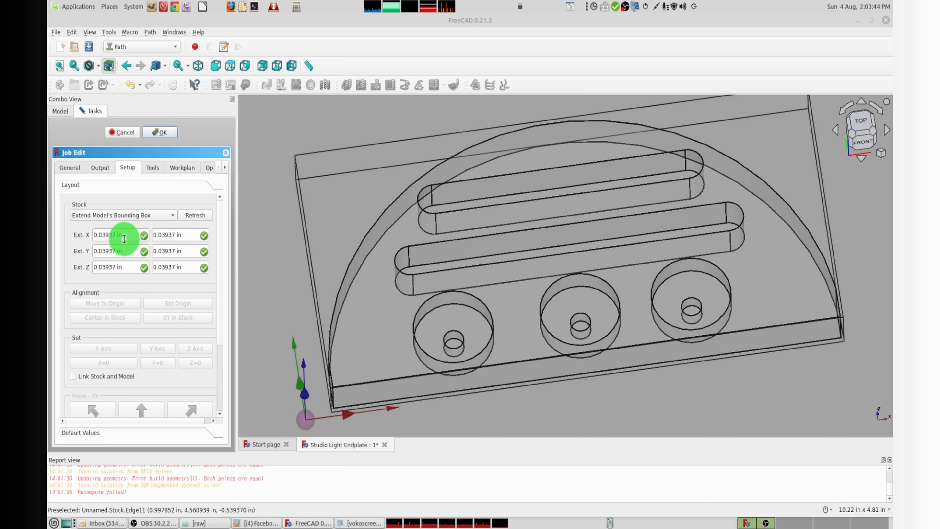
# Extend the job's stock by 0.5 in beyond the model on both sides in X
pyautogui.moveTo(116, 236); pyautogui.dragTo(85, 236)
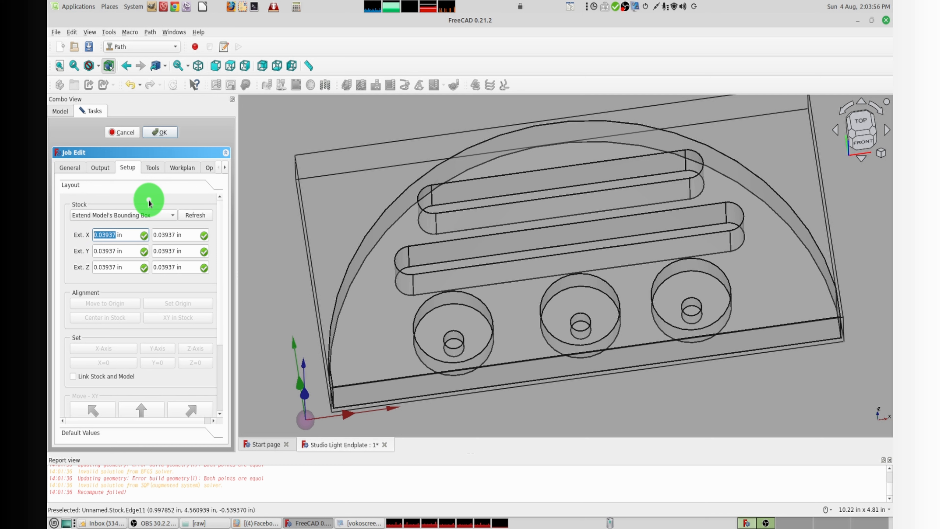
pyautogui.write('.5')
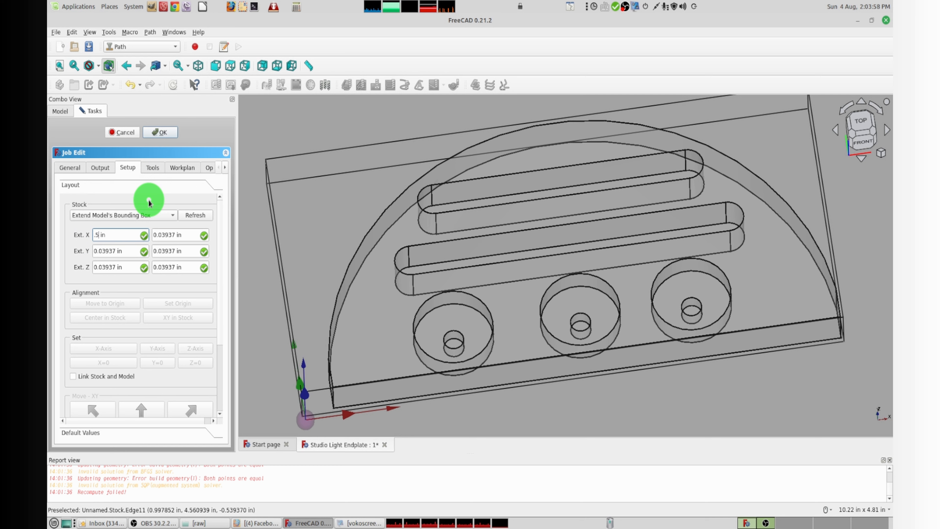
pyautogui.click(172, 235)
pyautogui.doubleClick(173, 234)
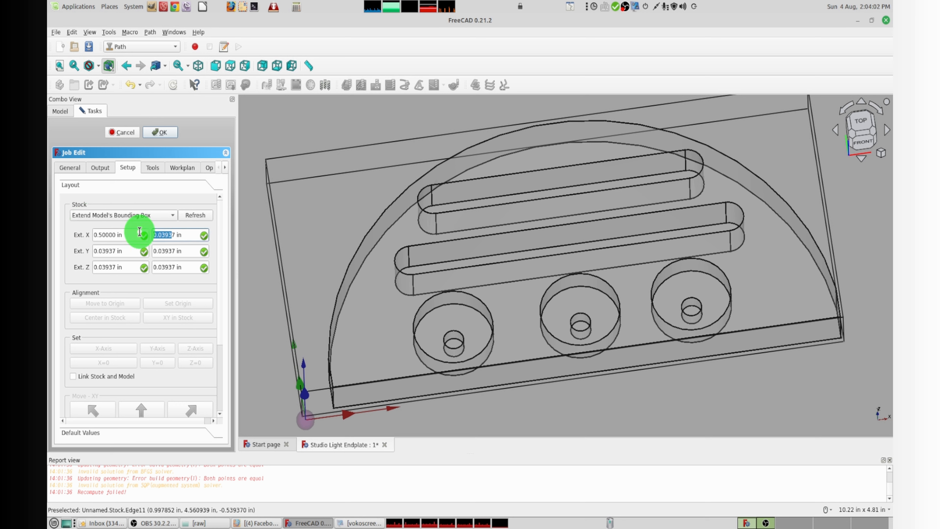
pyautogui.press('BackSpace')
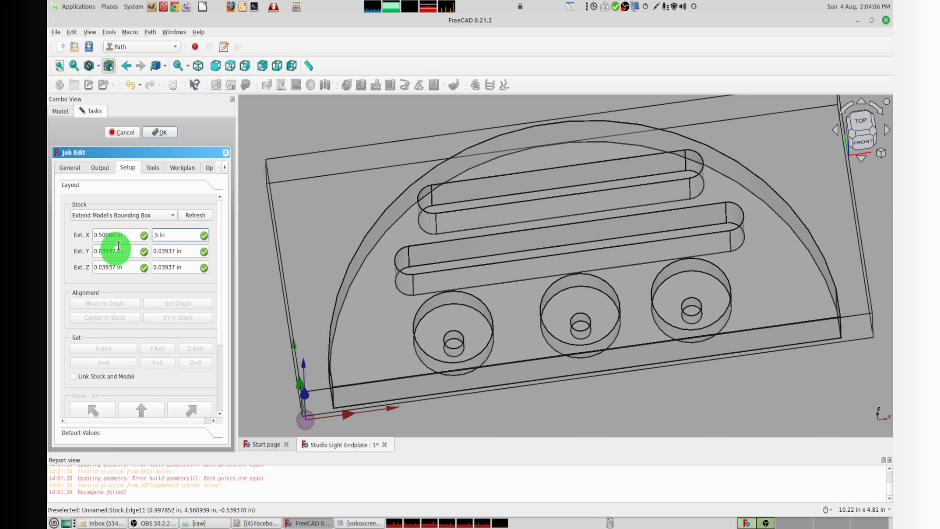
# Extend the job's stock by 0.5 in beyond the model on both sides in Y
pyautogui.doubleClick(111, 251)
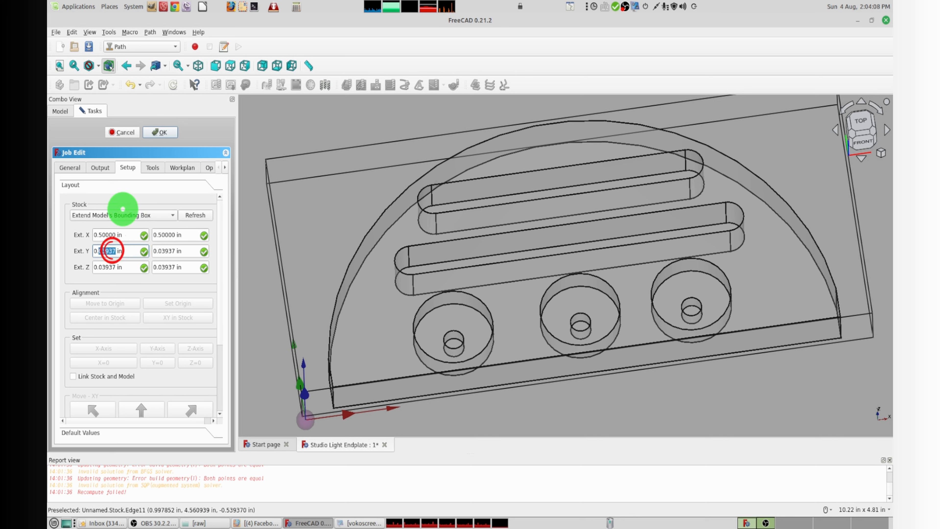
pyautogui.write('50000')
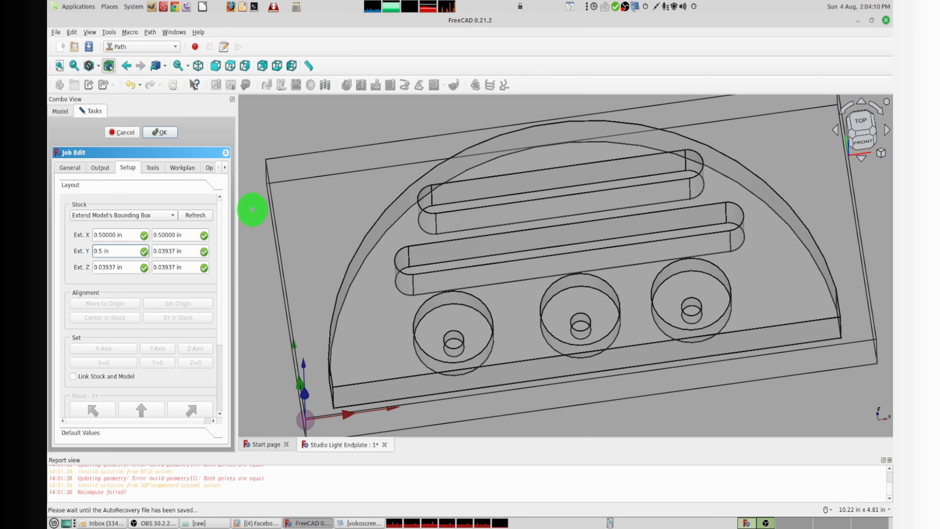
pyautogui.doubleClick(169, 251)
pyautogui.write('5')
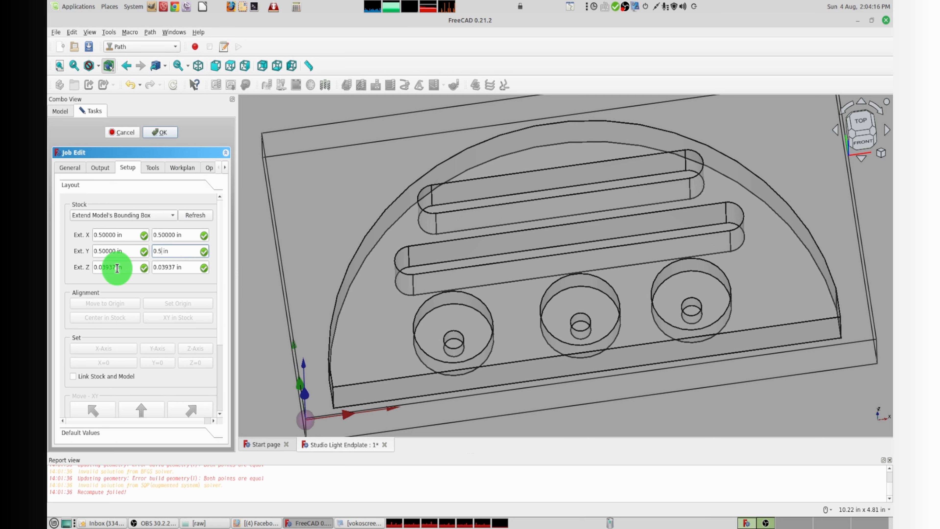
# Set both Z extensions of the job's stock to 0 in
pyautogui.moveTo(118, 268); pyautogui.dragTo(70, 268)
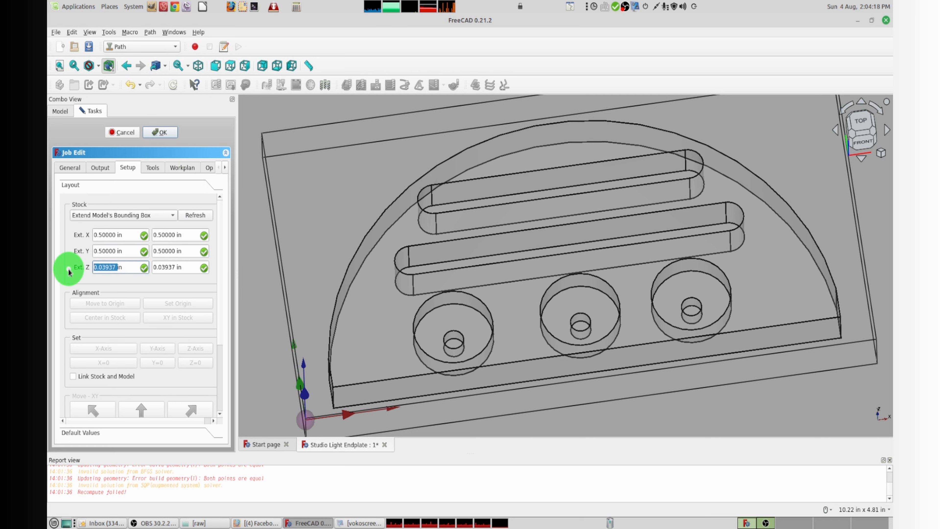
pyautogui.write('0')
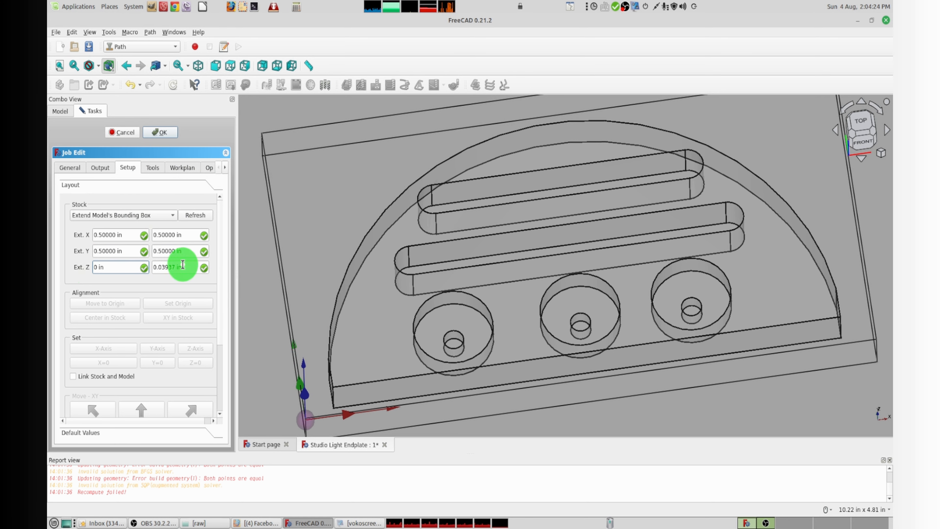
pyautogui.click(175, 266)
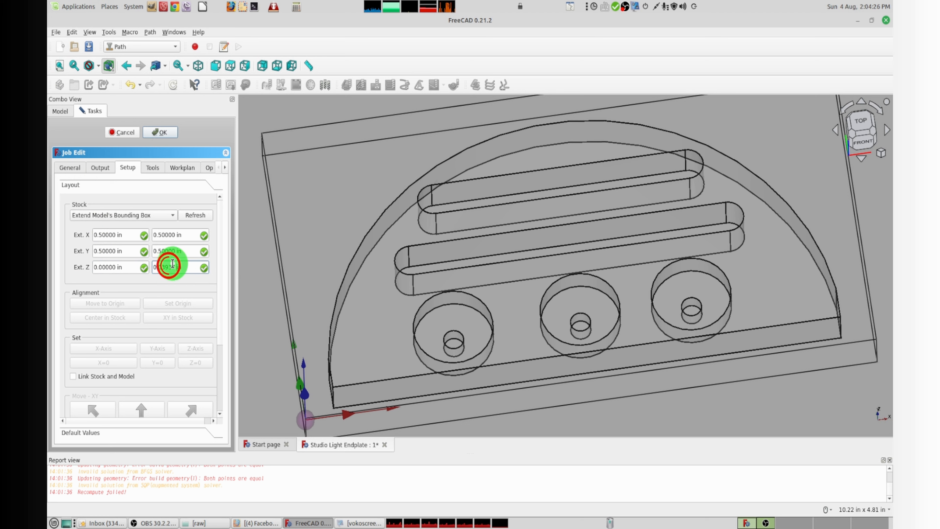
pyautogui.doubleClick(168, 265)
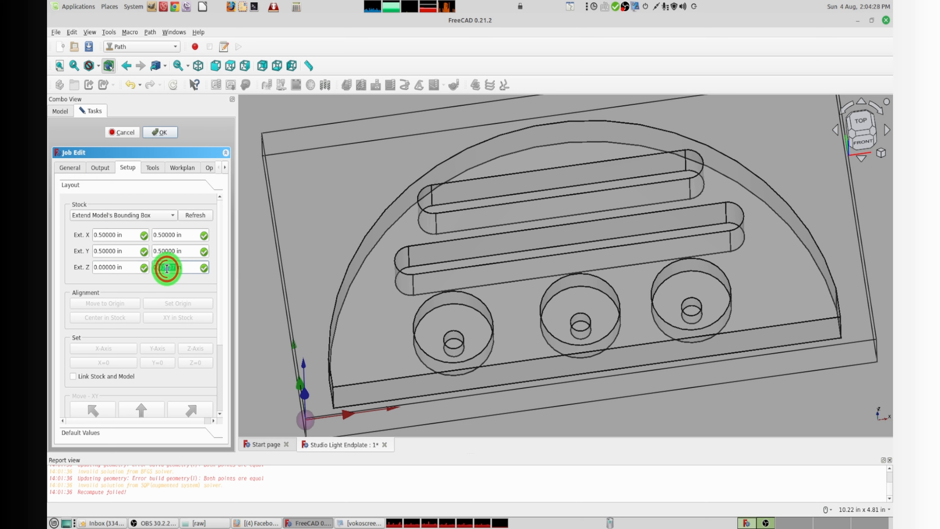
pyautogui.doubleClick(167, 267)
pyautogui.press('BackSpace')
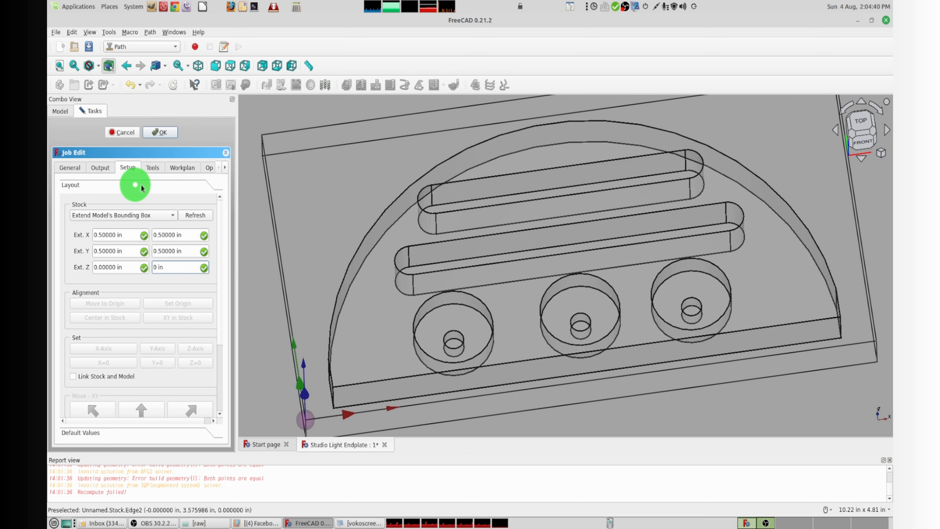
# Add the quarter-inch endmill to the job's tools and remove the default tool
pyautogui.click(155, 167)
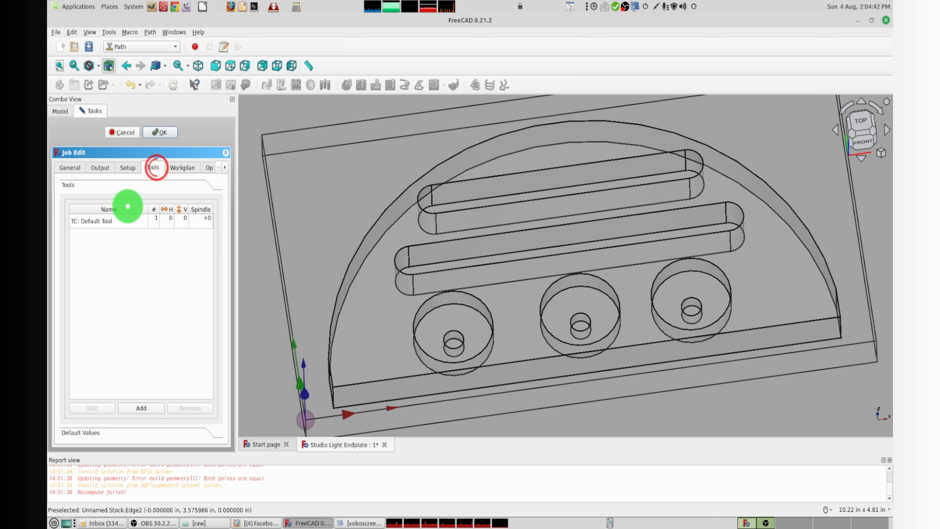
pyautogui.click(149, 407)
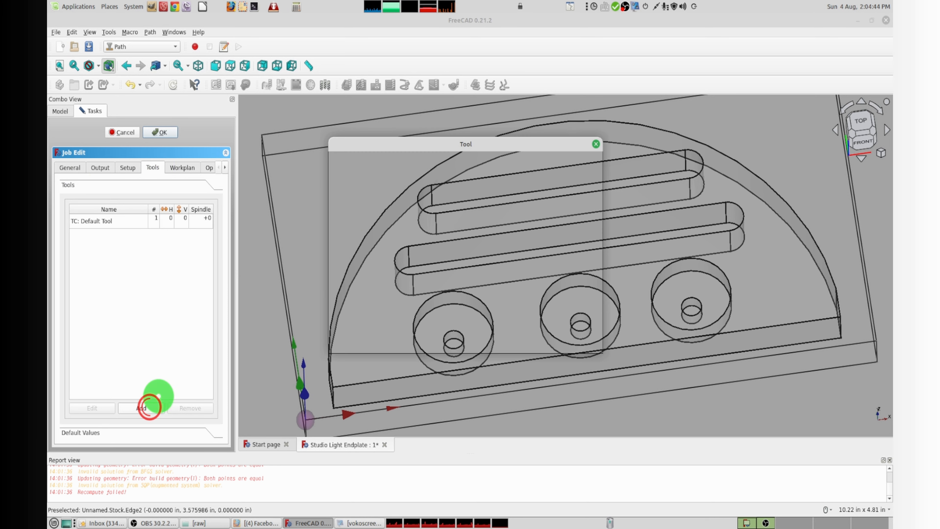
pyautogui.doubleClick(498, 218)
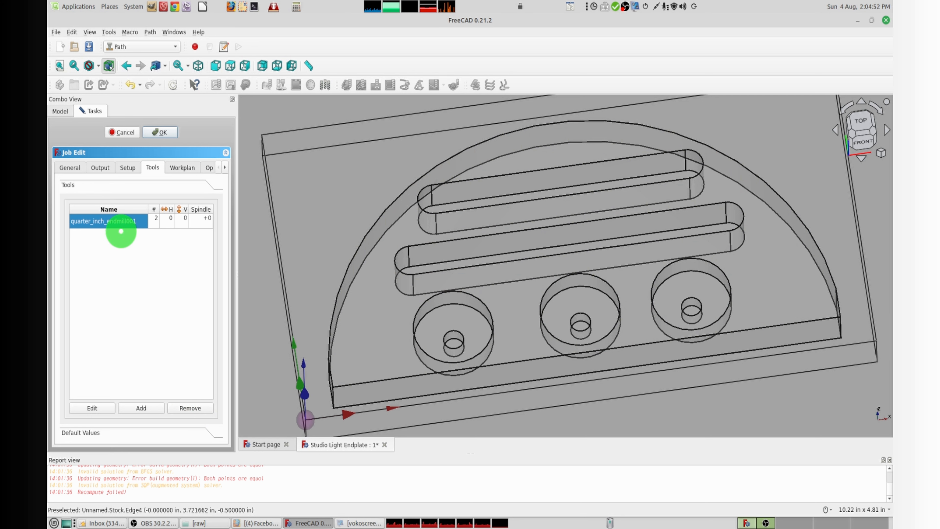
# Edit the quarter-inch endmill's tool controller and set its horizontal feed to 0.05 mm/min
pyautogui.click(98, 408)
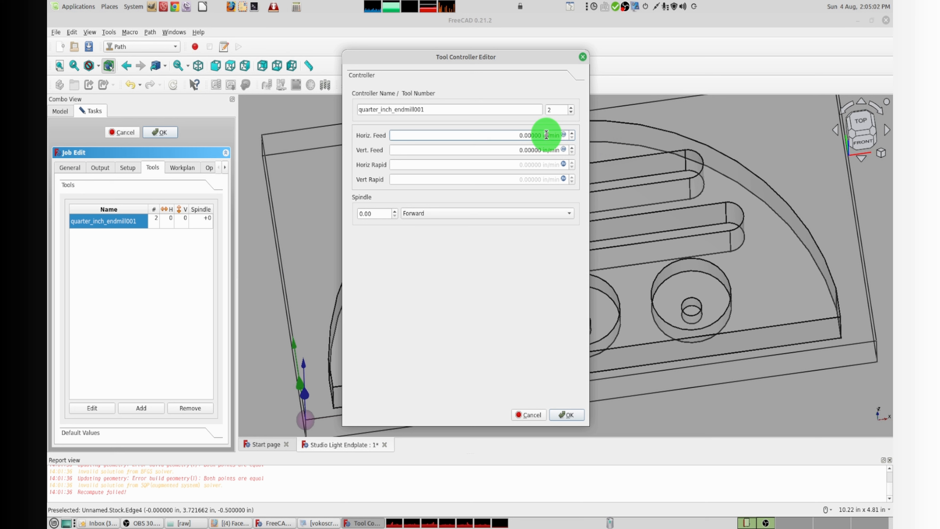
pyautogui.moveTo(547, 135); pyautogui.dragTo(463, 129)
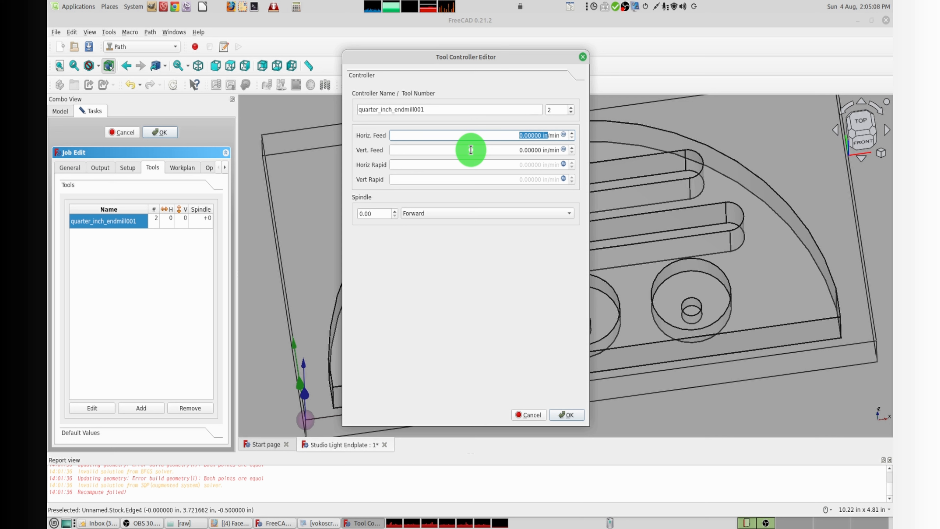
pyautogui.write('0')
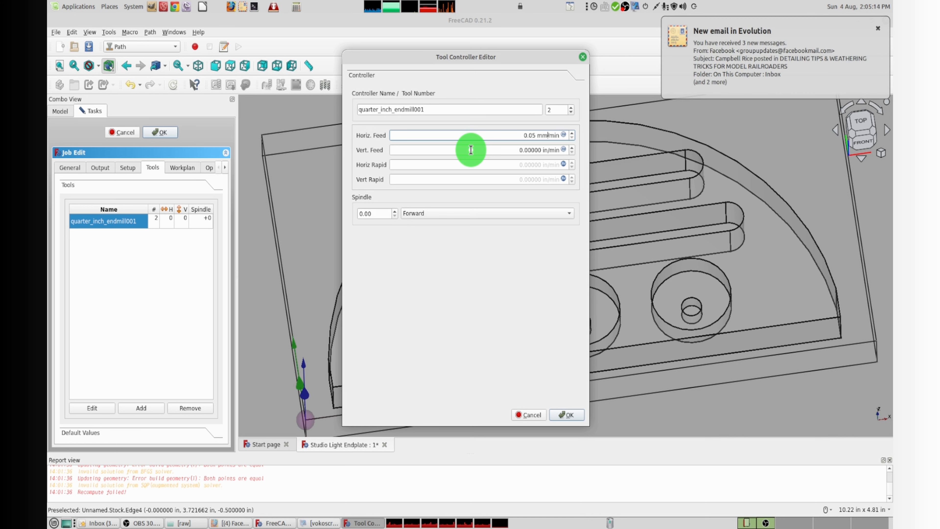
pyautogui.click(537, 151)
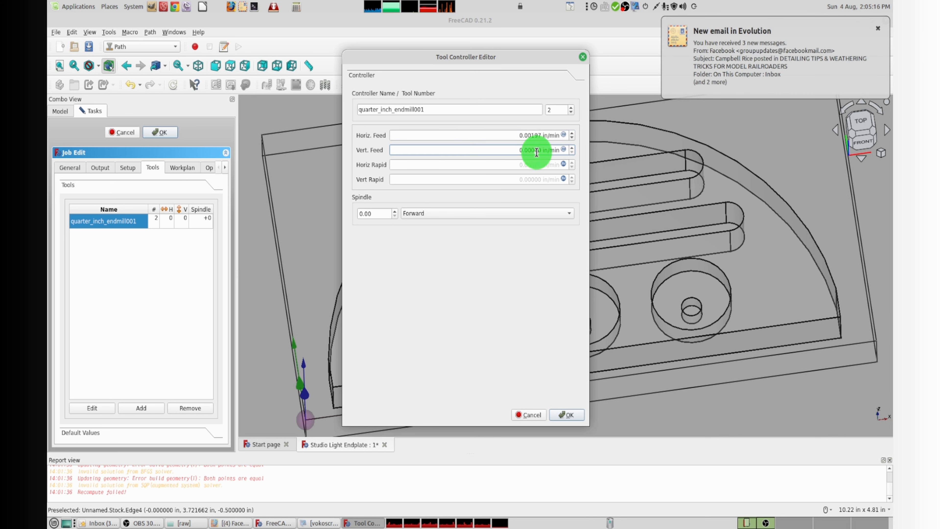
pyautogui.doubleClick(535, 150)
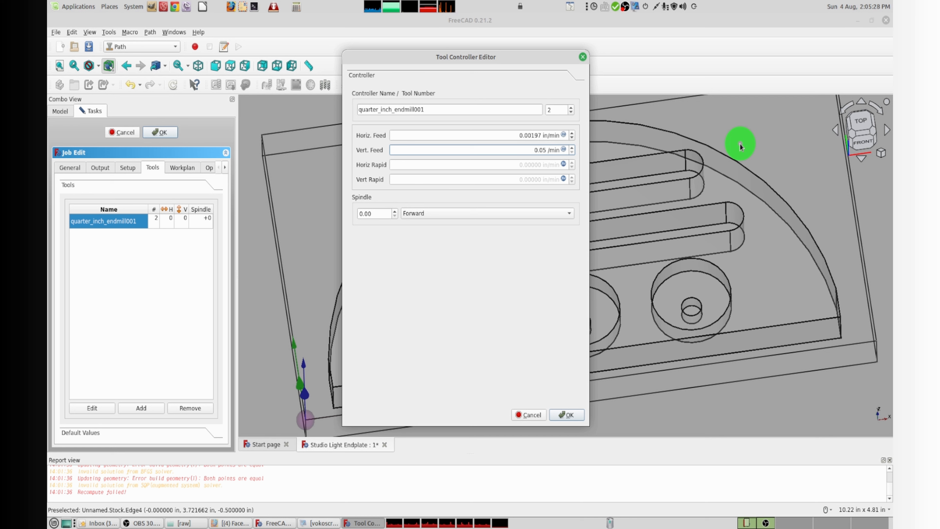
pyautogui.press('=')
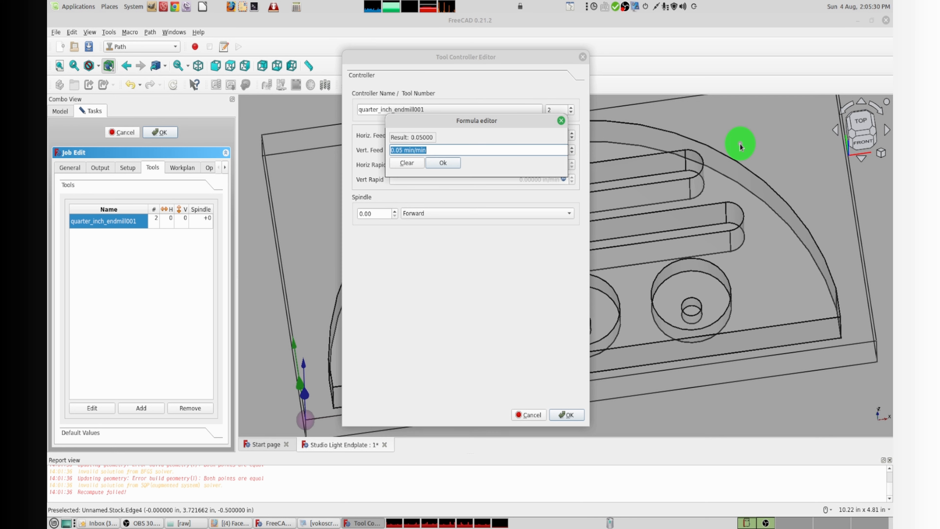
pyautogui.click(409, 165)
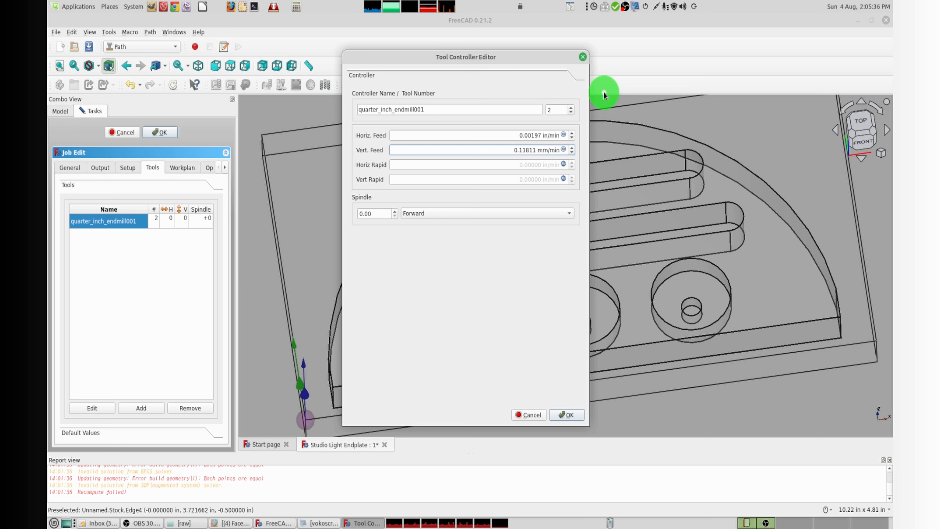
pyautogui.click(507, 182)
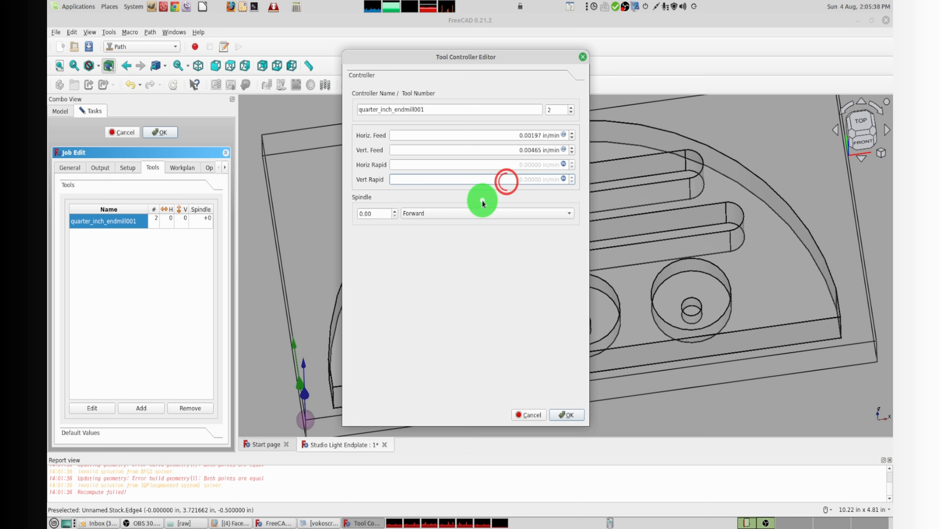
# Set the endmill controller's vertical feed to 0.05 mm/min and its forward spindle speed to 8000
pyautogui.click(537, 151)
pyautogui.moveTo(538, 150); pyautogui.dragTo(498, 153)
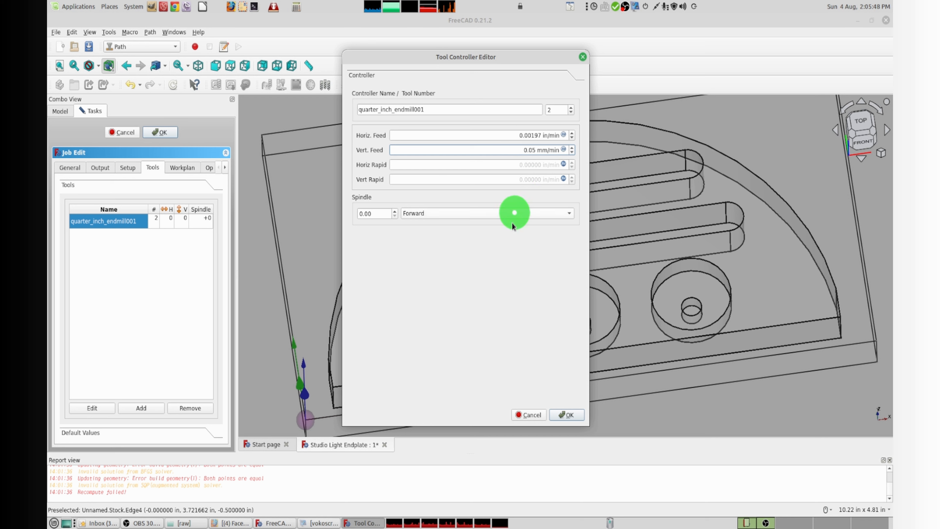
pyautogui.click(508, 198)
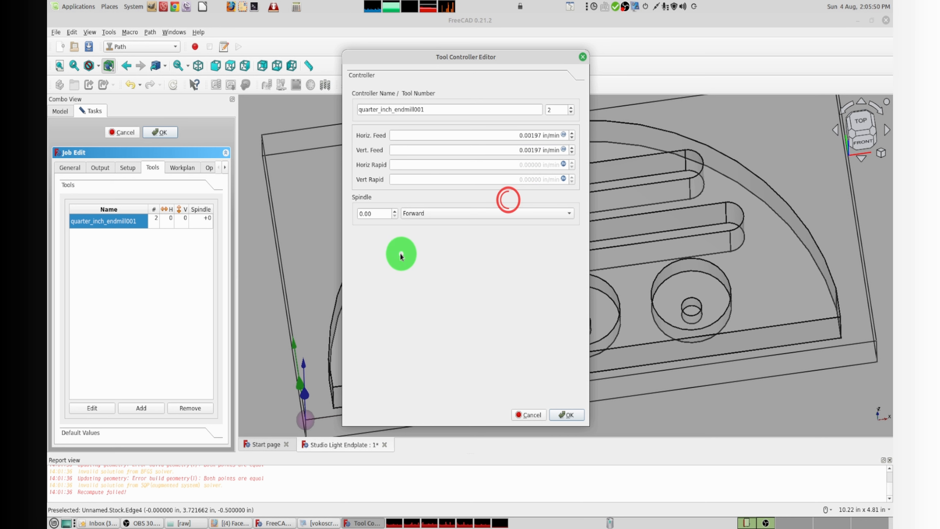
pyautogui.moveTo(378, 216); pyautogui.dragTo(332, 214)
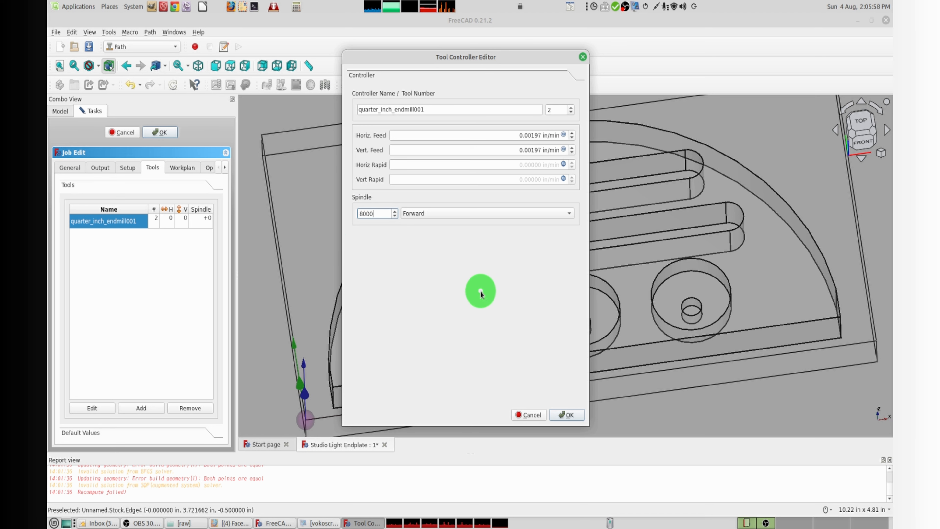
pyautogui.click(566, 415)
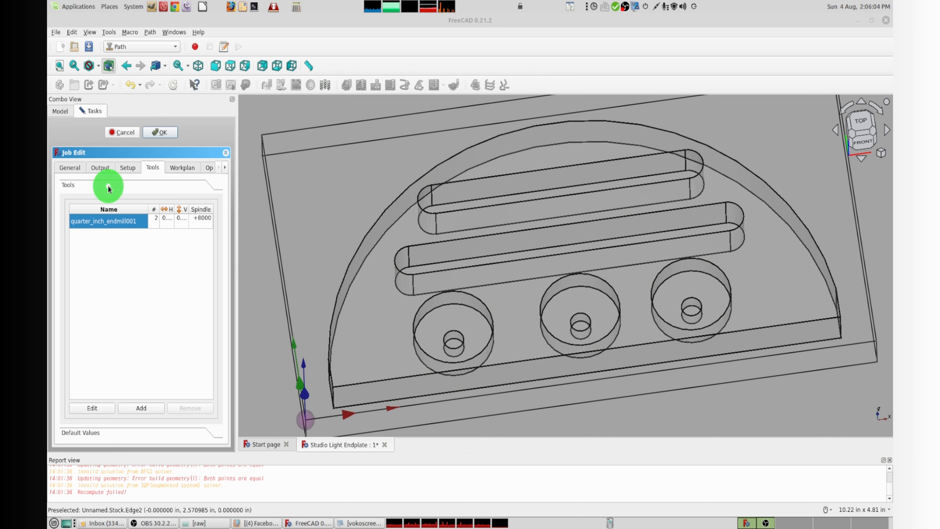
# Set the job's output file to studio_light_endplate in the Downloads/freecad folder
pyautogui.click(101, 171)
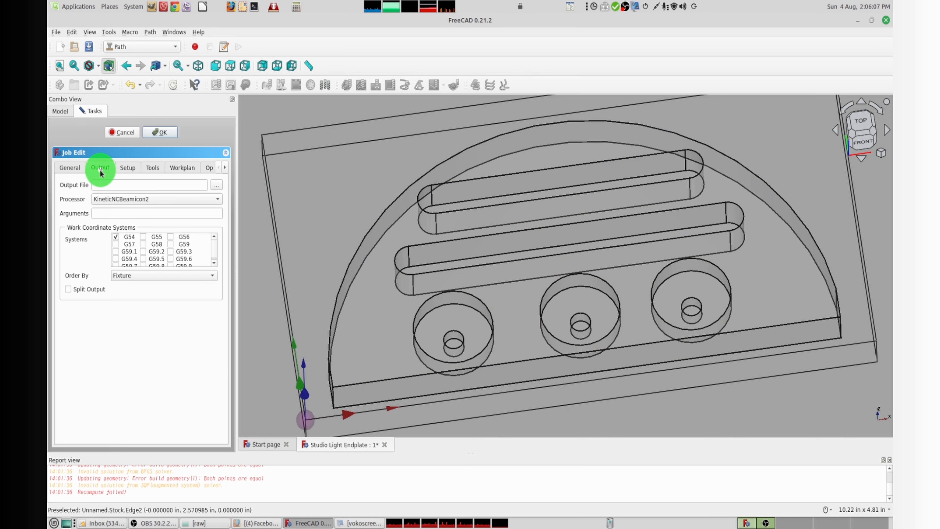
pyautogui.click(214, 185)
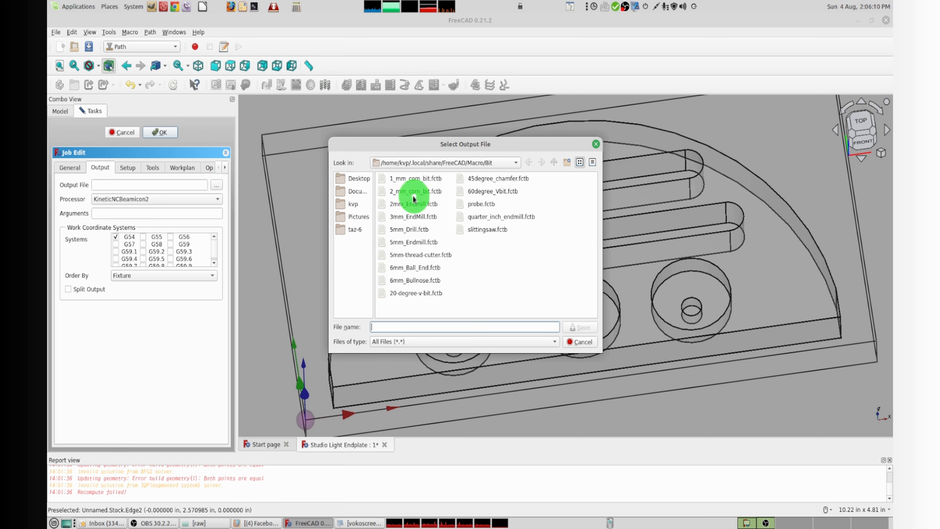
pyautogui.click(354, 204)
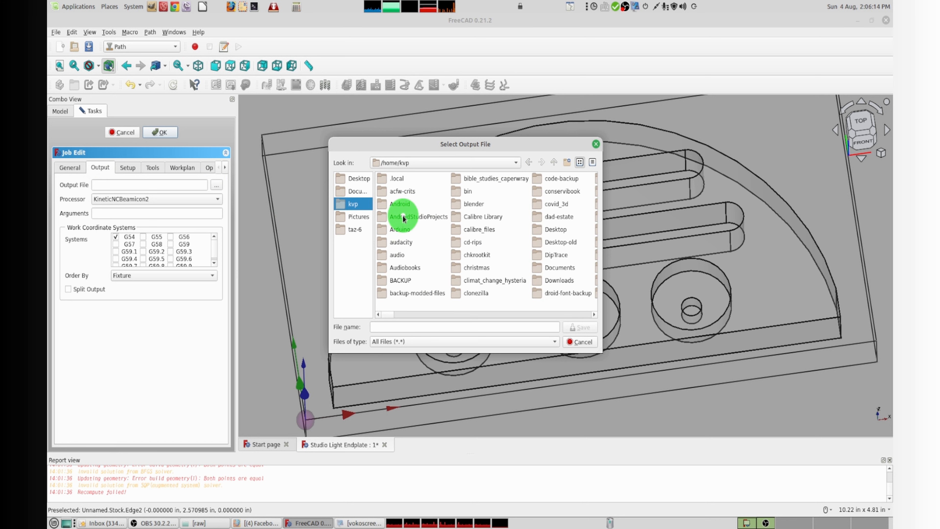
pyautogui.doubleClick(565, 283)
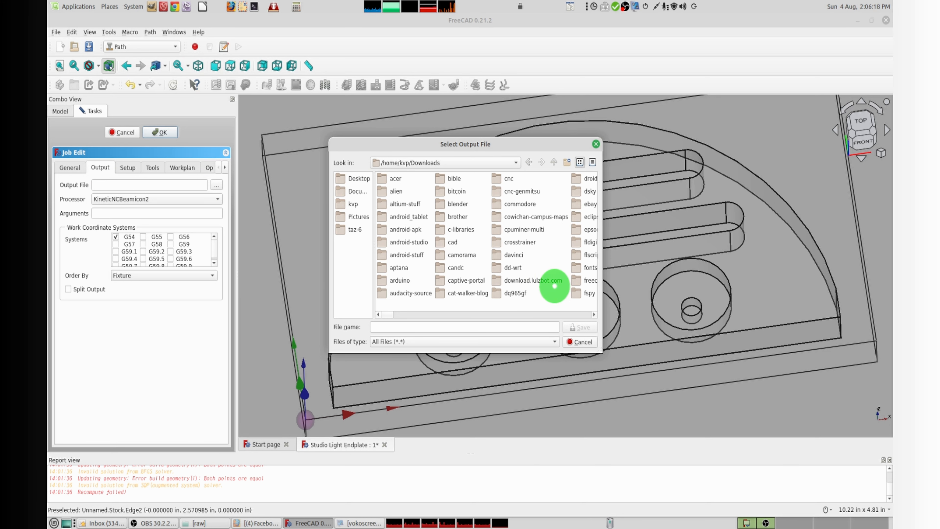
pyautogui.doubleClick(578, 281)
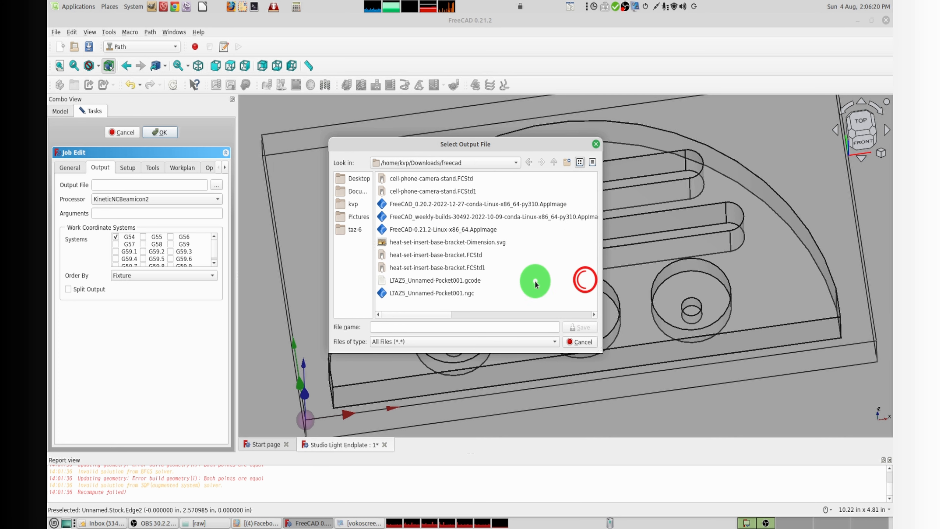
pyautogui.click(409, 327)
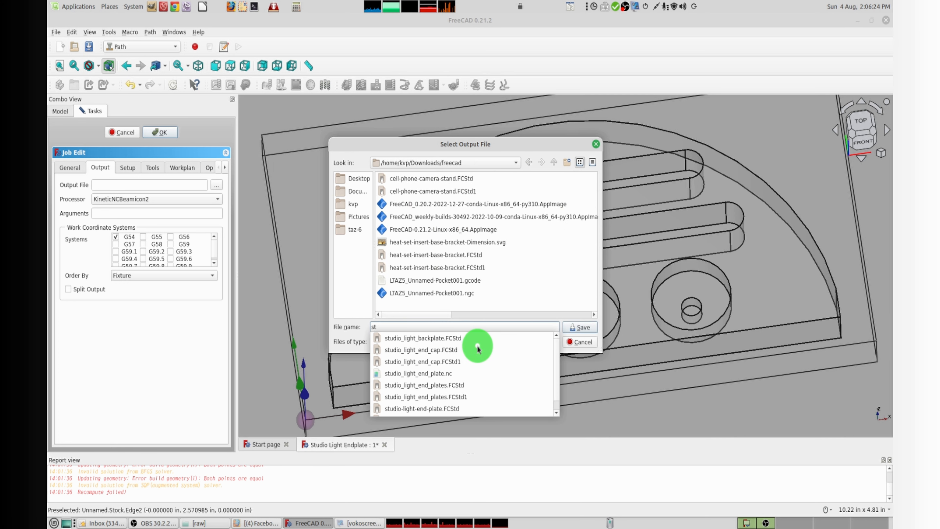
pyautogui.write('_')
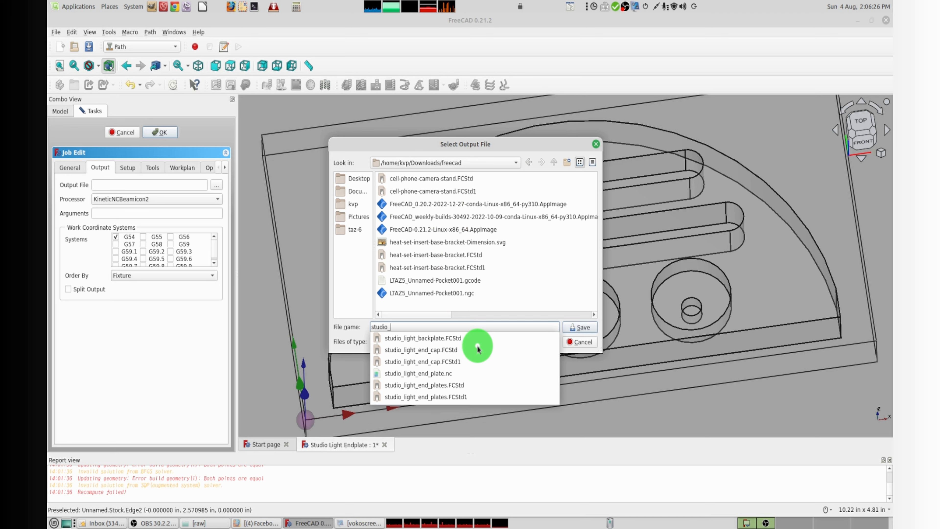
pyautogui.write('light_endplate')
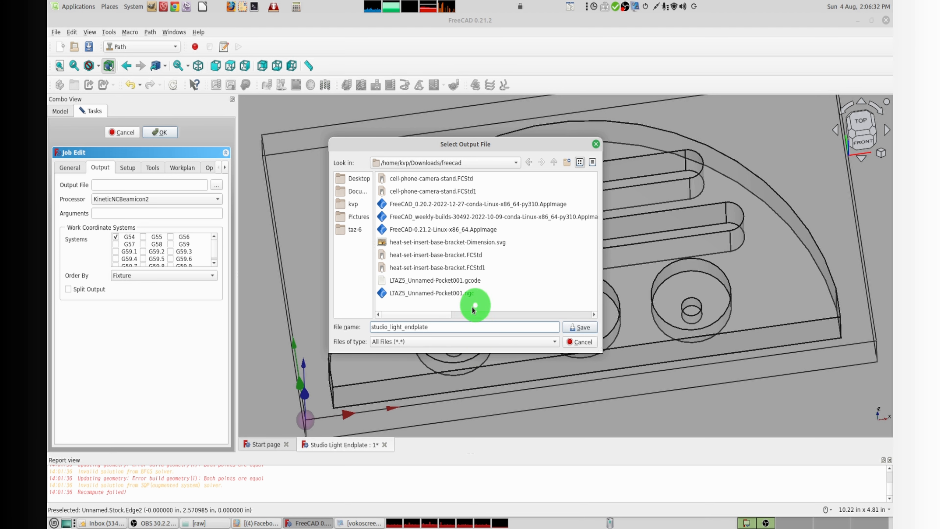
pyautogui.click(579, 328)
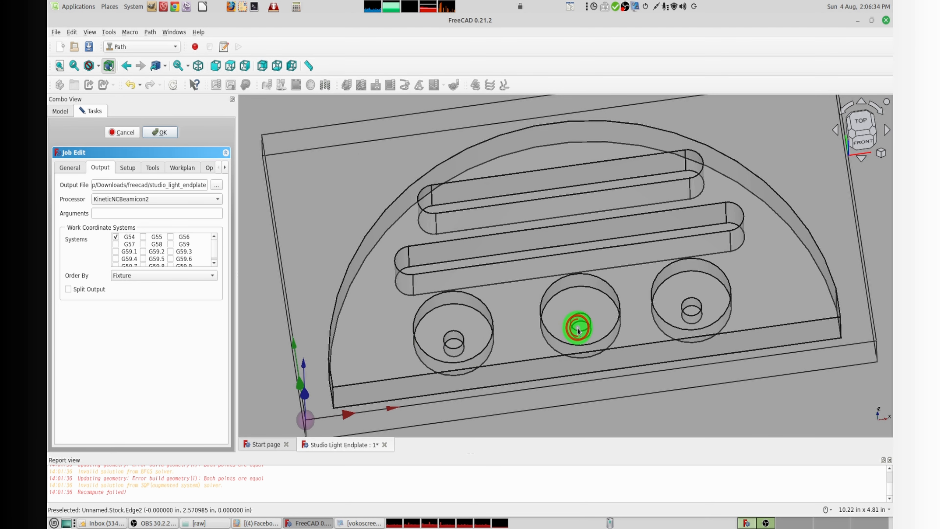
# Choose grbl as the job's post processor and accept the job settings
pyautogui.click(184, 200)
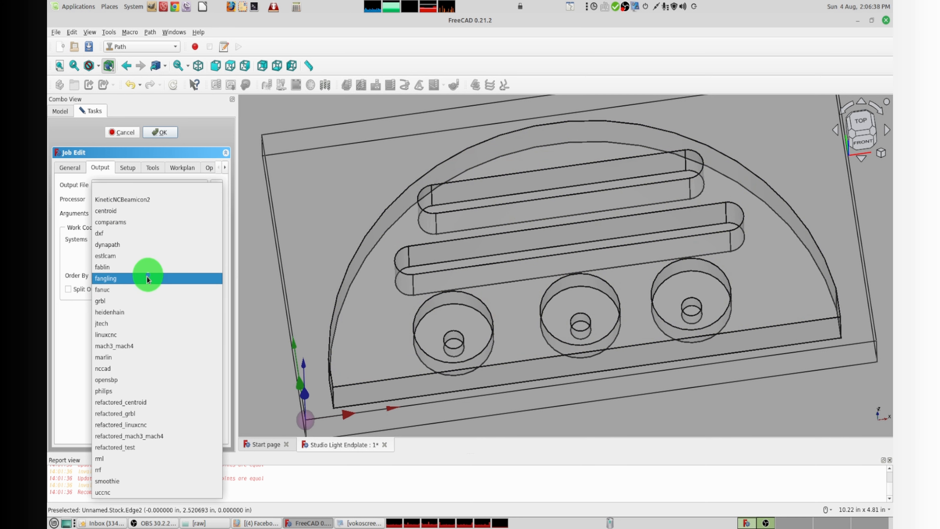
pyautogui.click(141, 302)
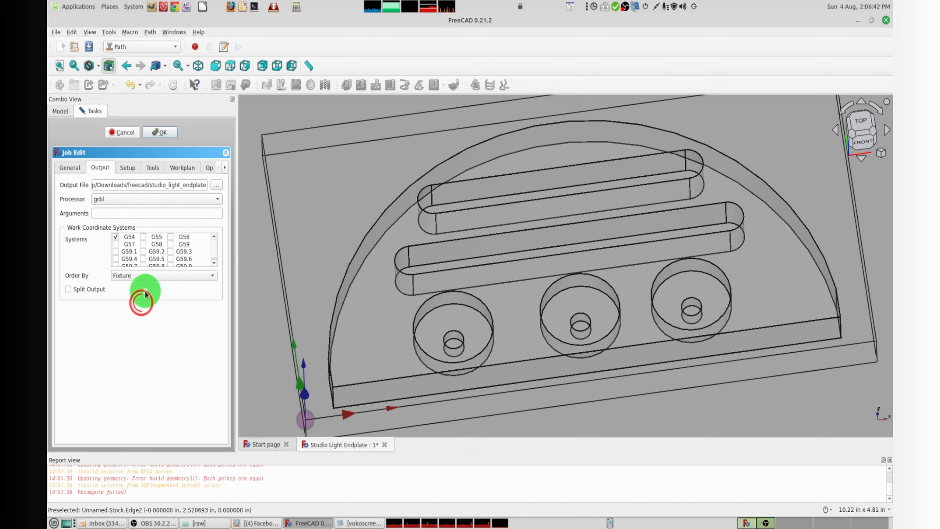
pyautogui.click(159, 134)
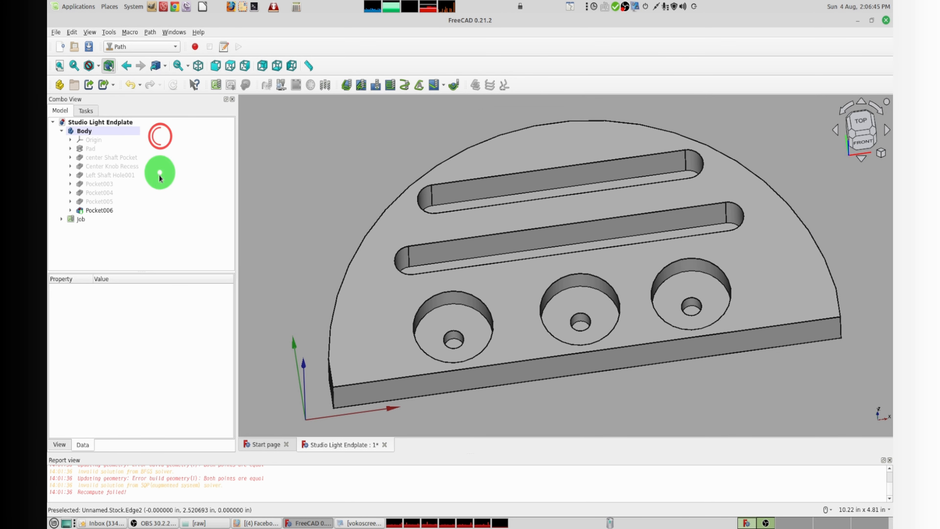
# Create a Pocket Shape operation on the bottom face of the left knob recess's small shaft hole, using the quarter-inch endmill
pyautogui.click(62, 219)
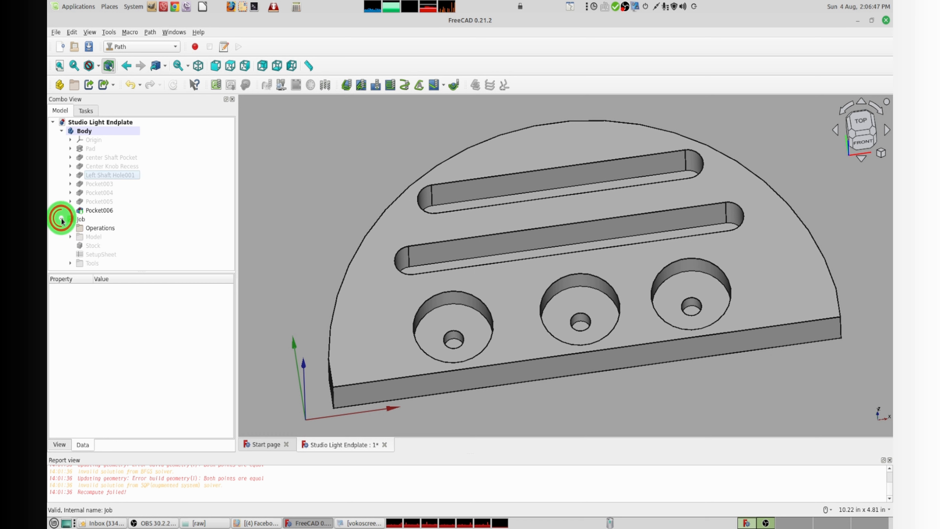
pyautogui.click(108, 227)
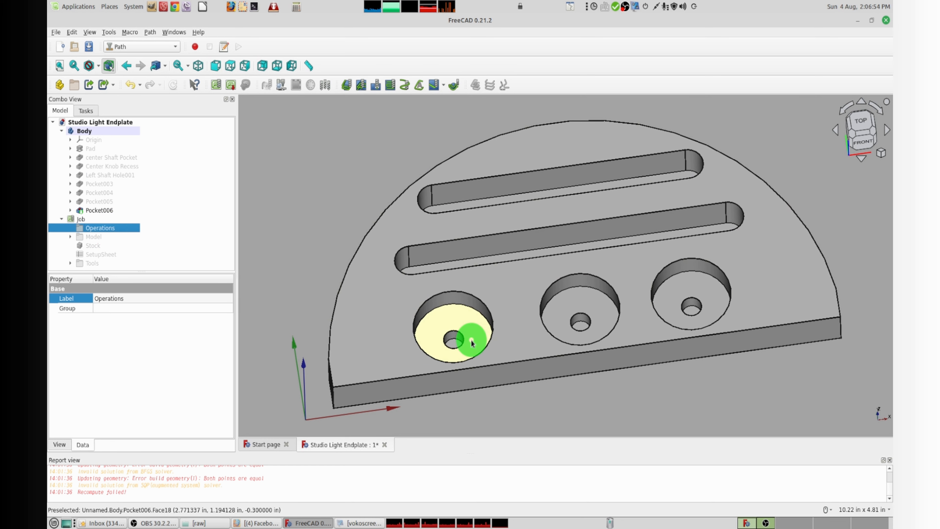
pyautogui.click(456, 345)
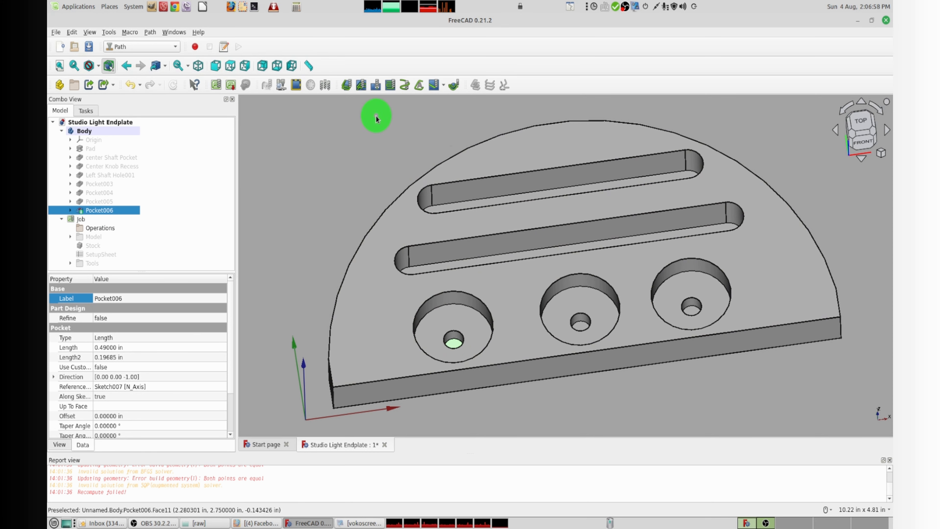
pyautogui.click(362, 86)
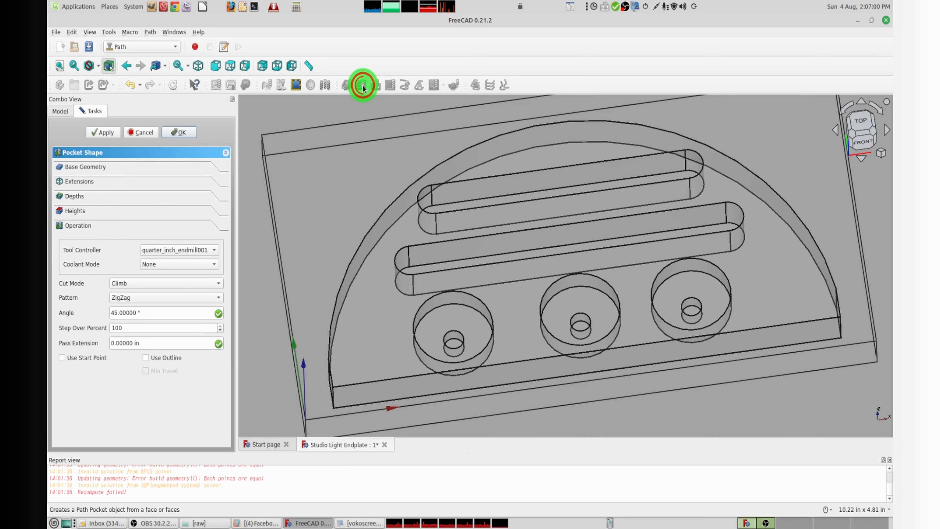
pyautogui.click(100, 171)
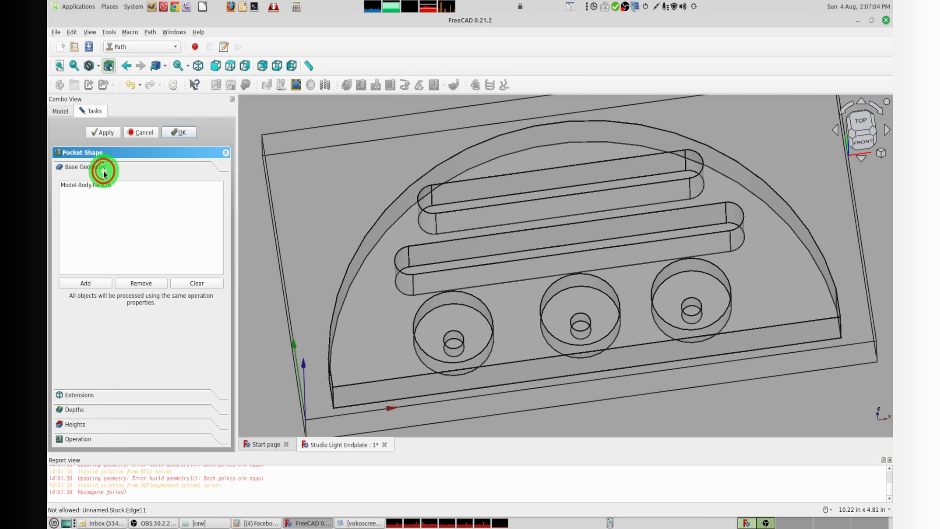
# Set the left shaft hole pocket's finish step down to 0.1 mm and its step down to 2 mm
pyautogui.click(85, 410)
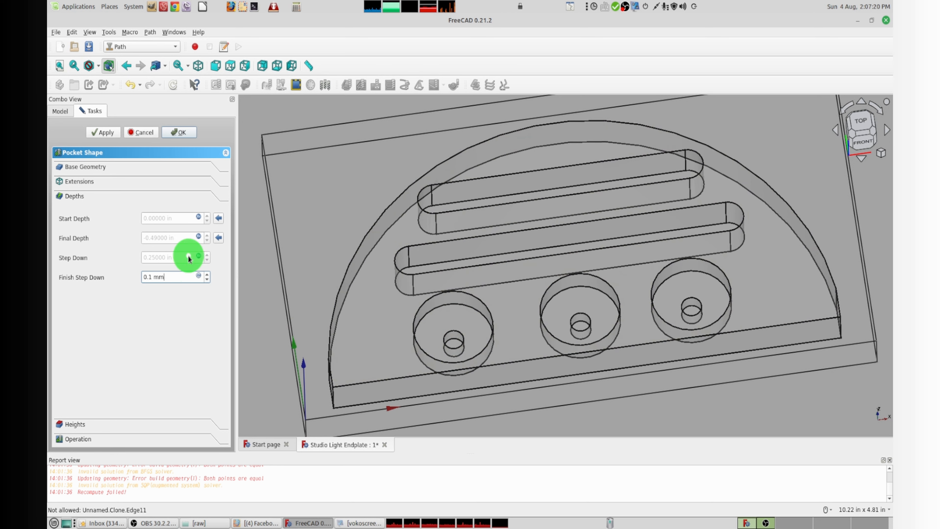
pyautogui.click(198, 257)
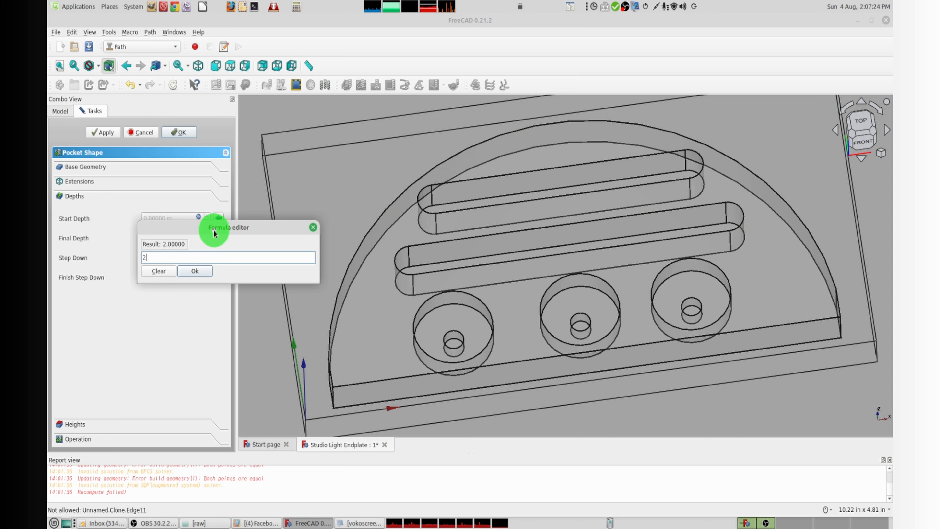
pyautogui.write('2 mm')
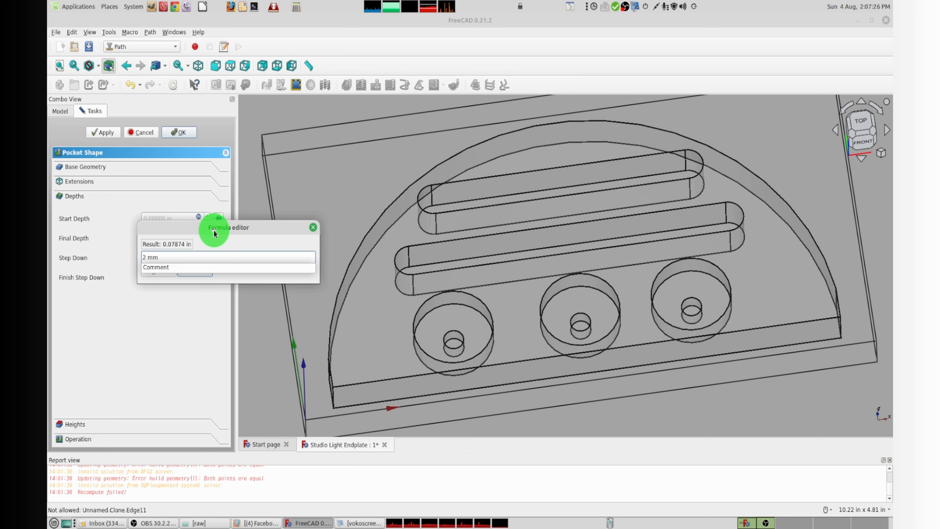
pyautogui.click(212, 239)
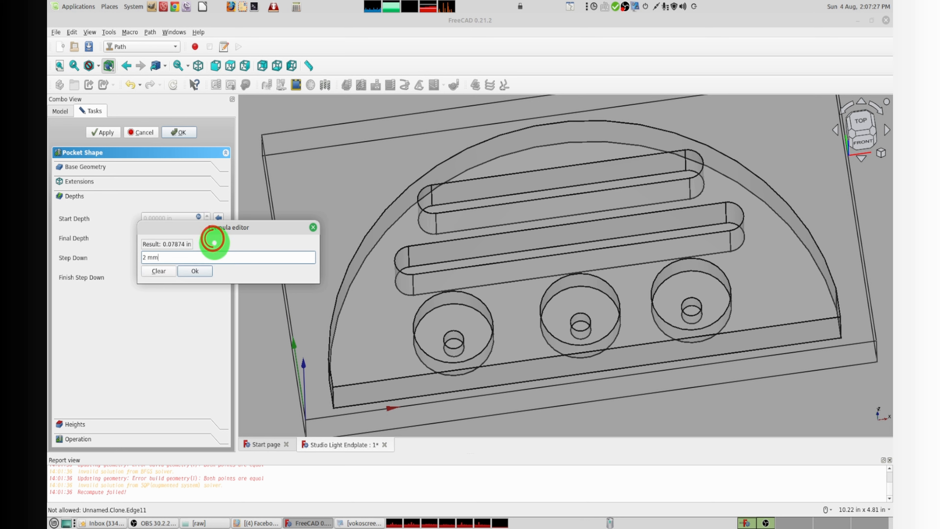
pyautogui.click(196, 271)
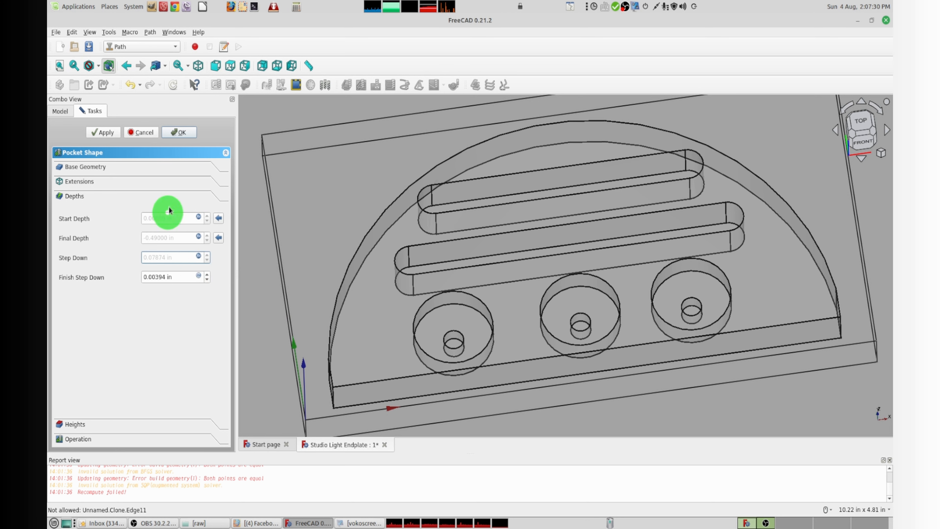
# Set the left shaft hole pocket to Conventional cut mode, Offset pattern and 25 percent step over, and accept the operation
pyautogui.click(82, 429)
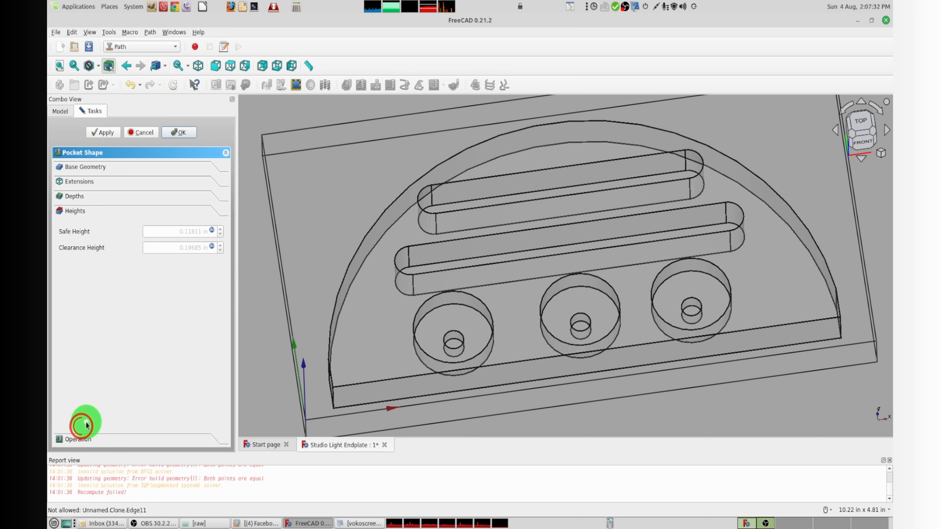
pyautogui.click(85, 441)
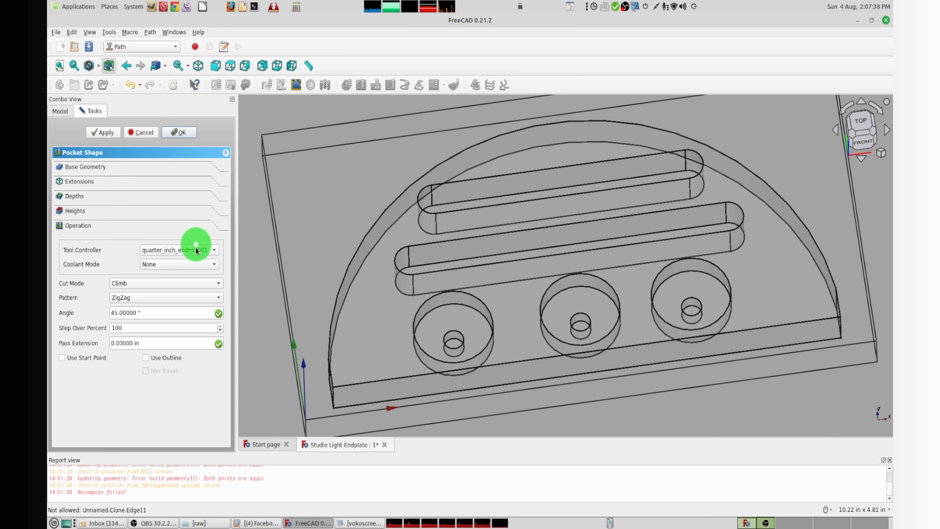
pyautogui.click(171, 288)
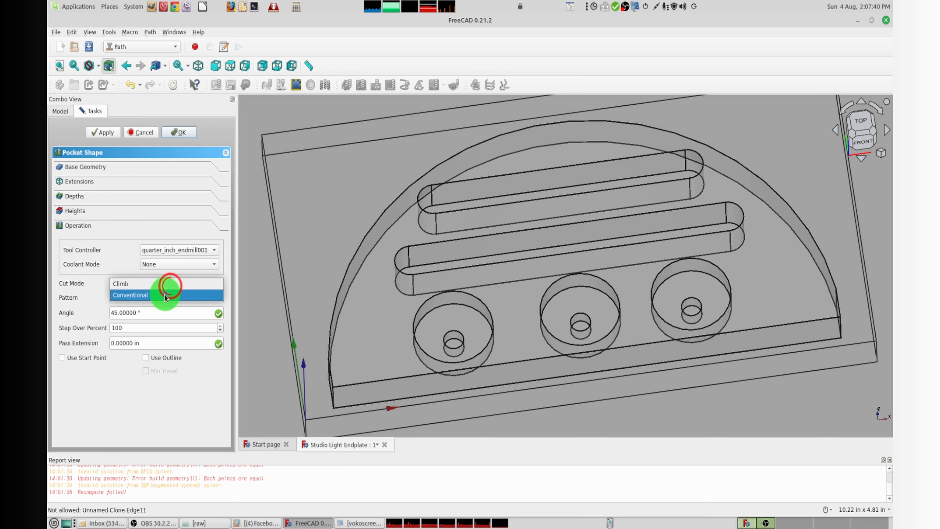
pyautogui.click(165, 296)
pyautogui.click(166, 298)
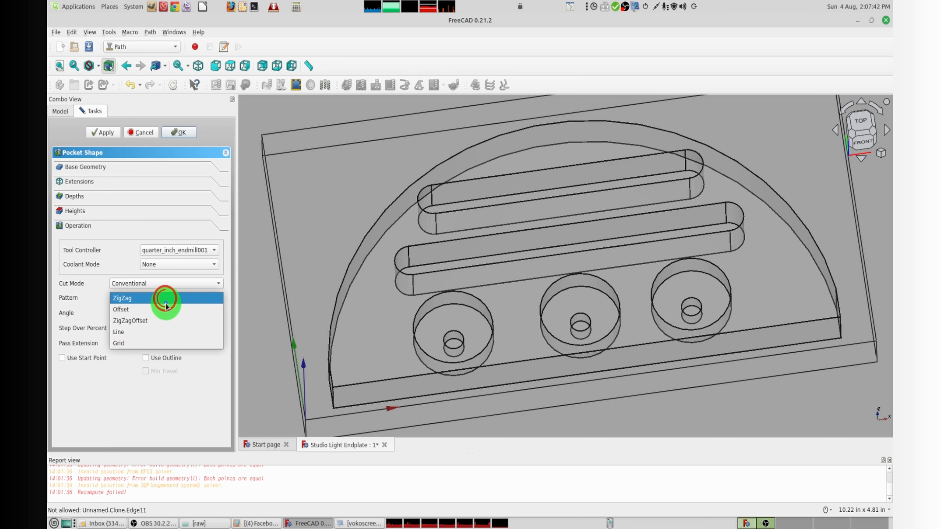
pyautogui.click(165, 309)
pyautogui.doubleClick(130, 327)
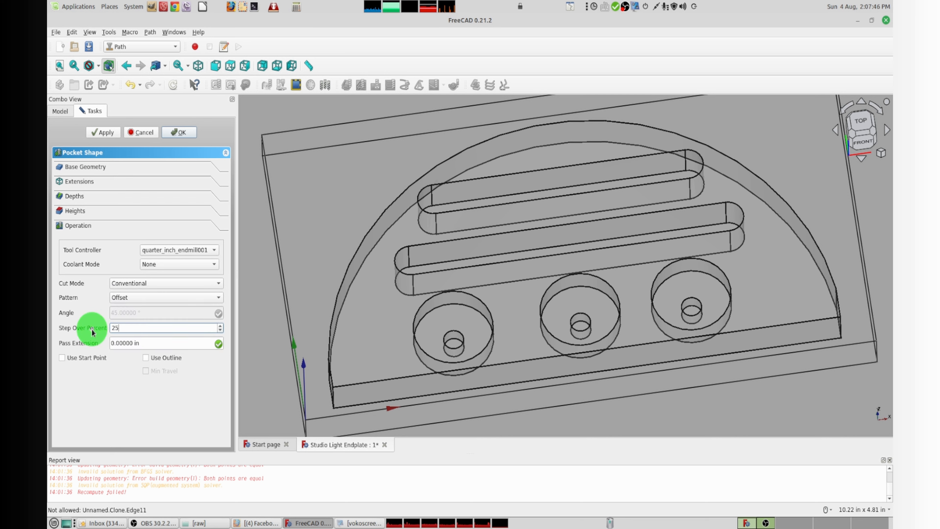
pyautogui.click(187, 133)
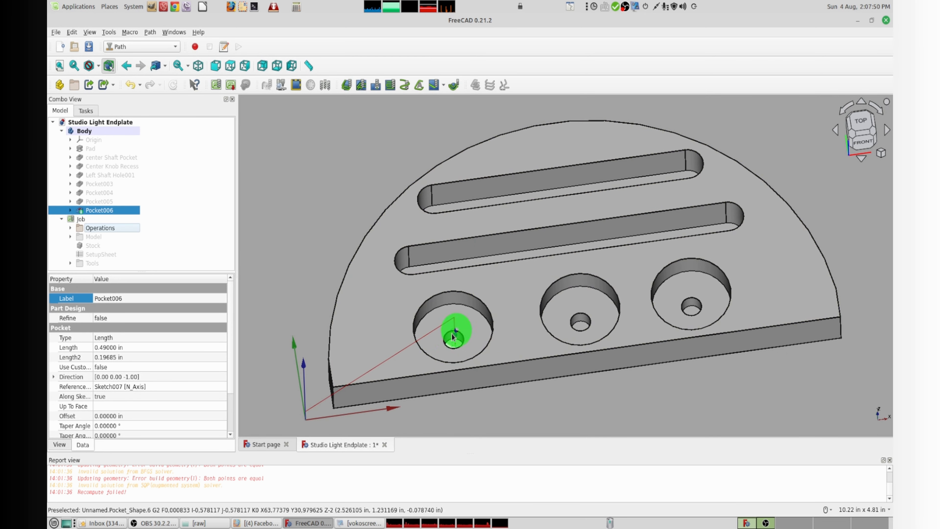
# Examine the generated toolpath in the left shaft hole and list the job's operations in the model tree
pyautogui.scroll(3, 453, 337)
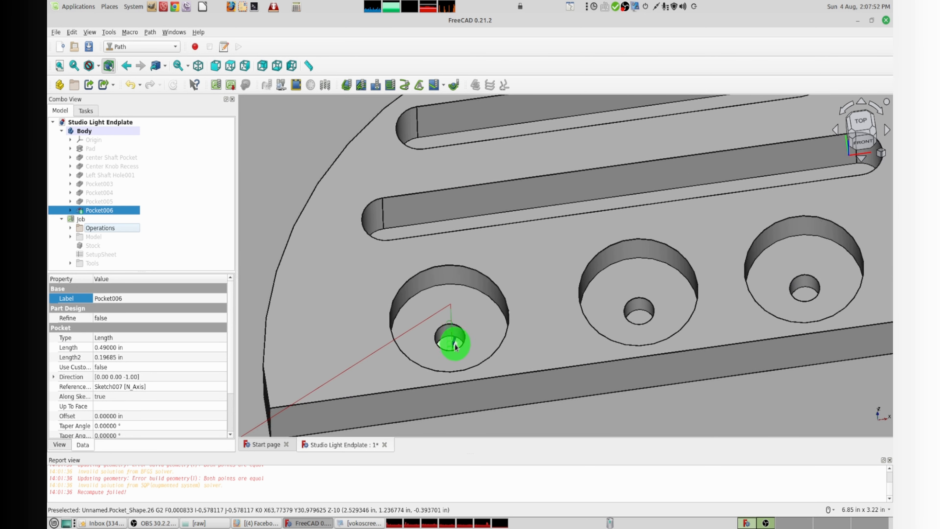
pyautogui.scroll(6, 456, 346)
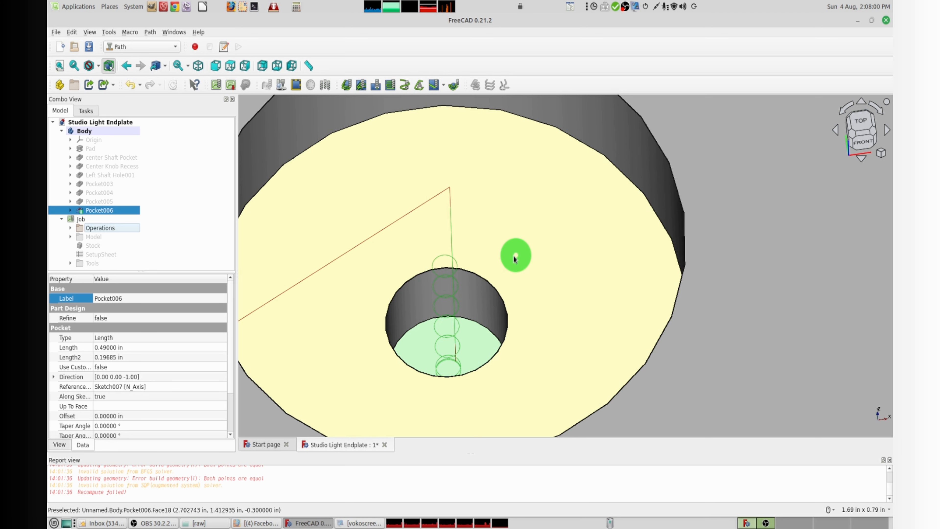
pyautogui.scroll(-4, 514, 255)
pyautogui.scroll(-2, 504, 274)
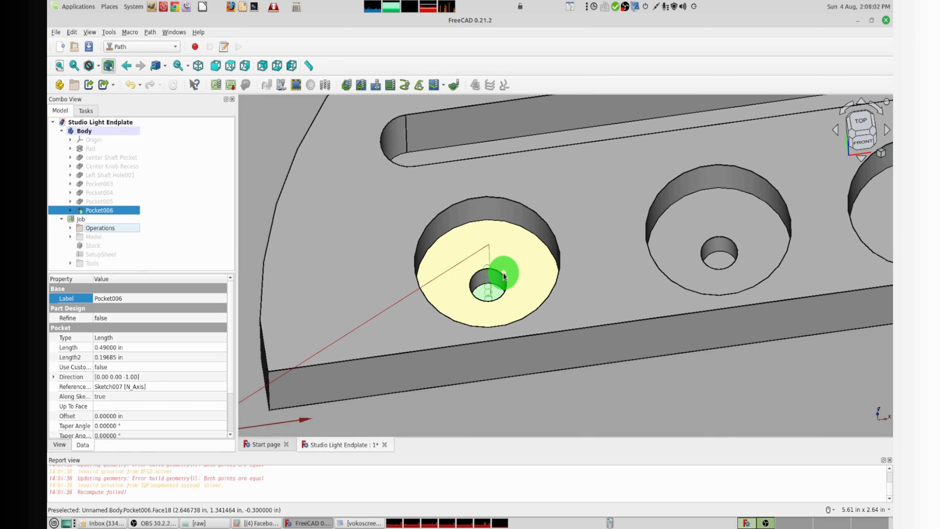
pyautogui.scroll(-3, 502, 269)
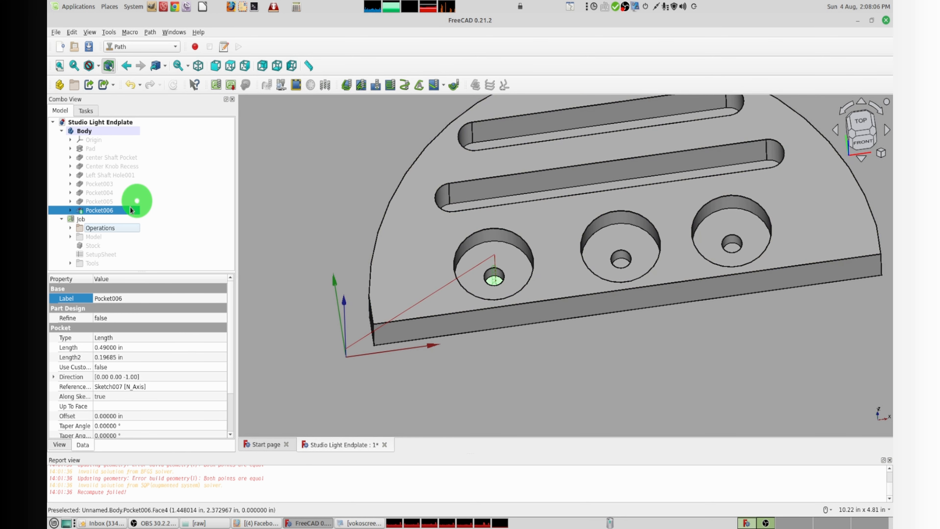
pyautogui.click(70, 227)
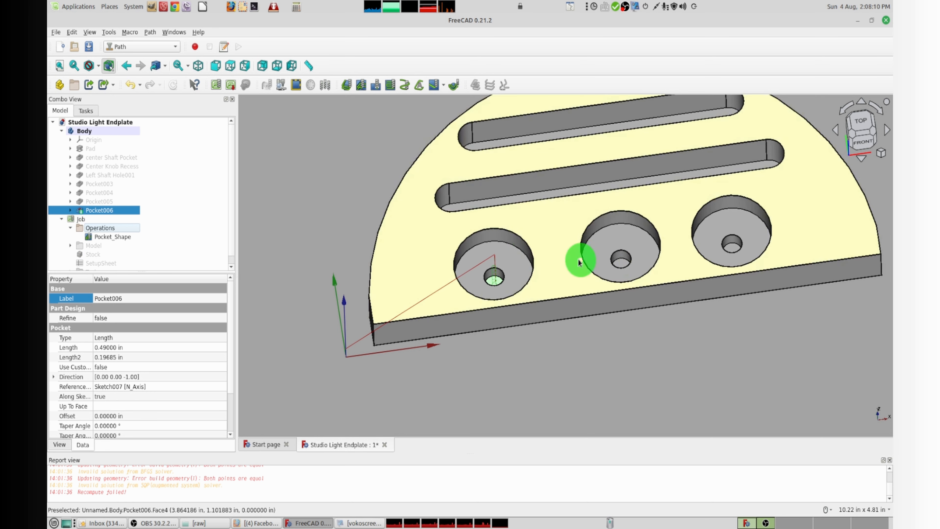
# Create a Pocket Shape operation on the floor face of the left knob recess and check its base geometry
pyautogui.click(492, 255)
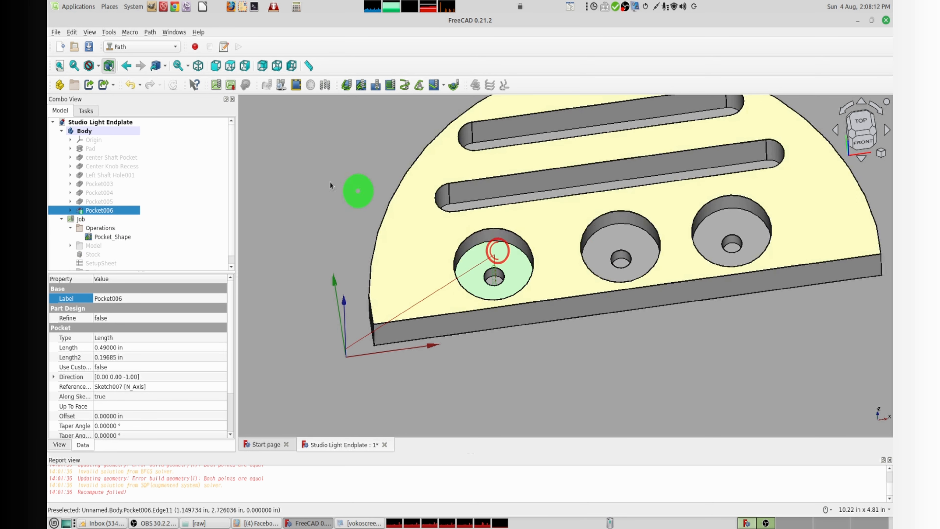
pyautogui.click(362, 86)
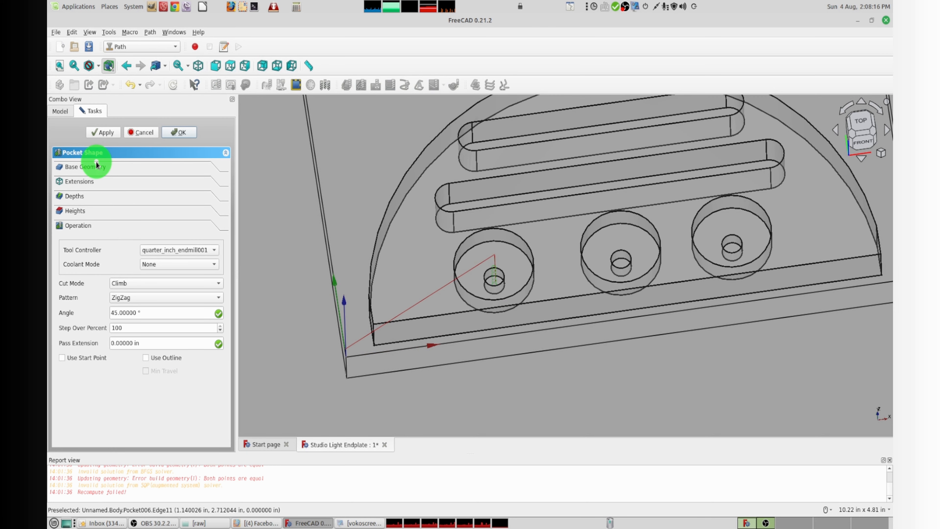
pyautogui.click(95, 168)
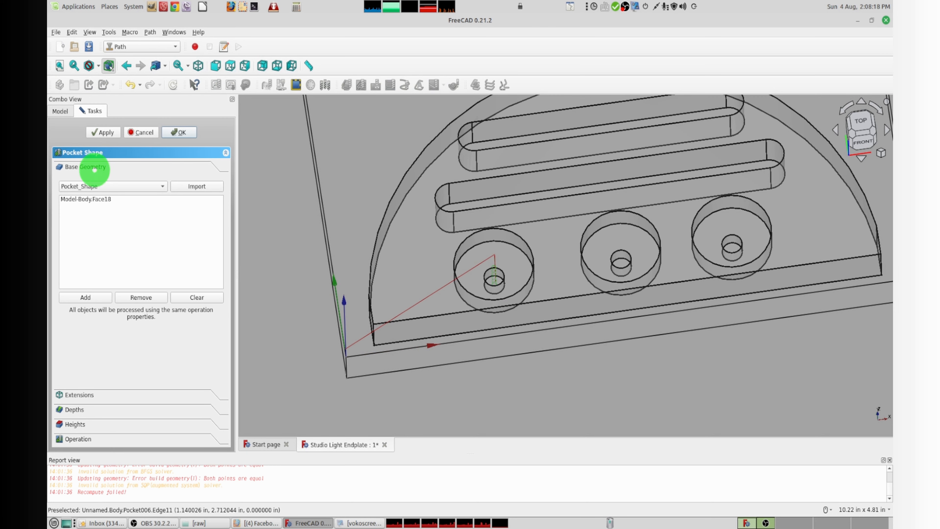
# Set the left knob recess pocket's finish step down to 0.1 mm and its step down to 2 mm
pyautogui.click(84, 409)
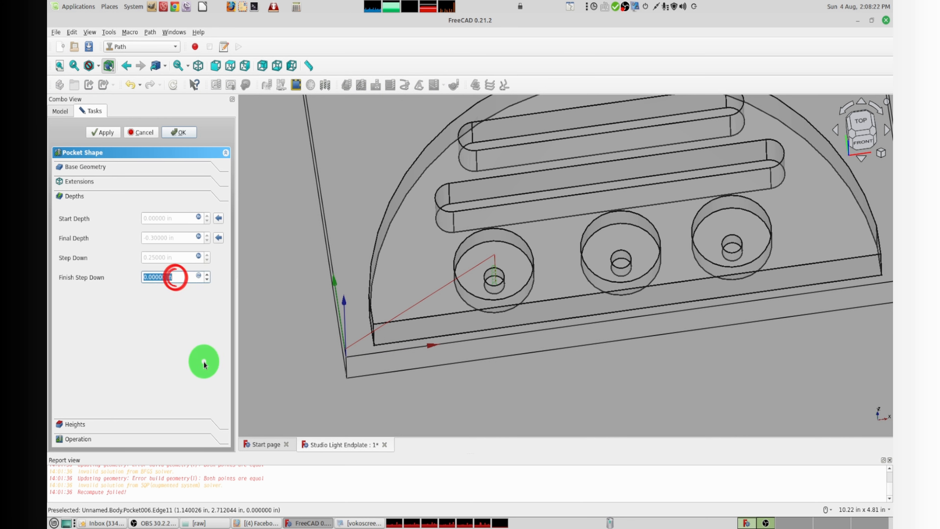
pyautogui.write('0.')
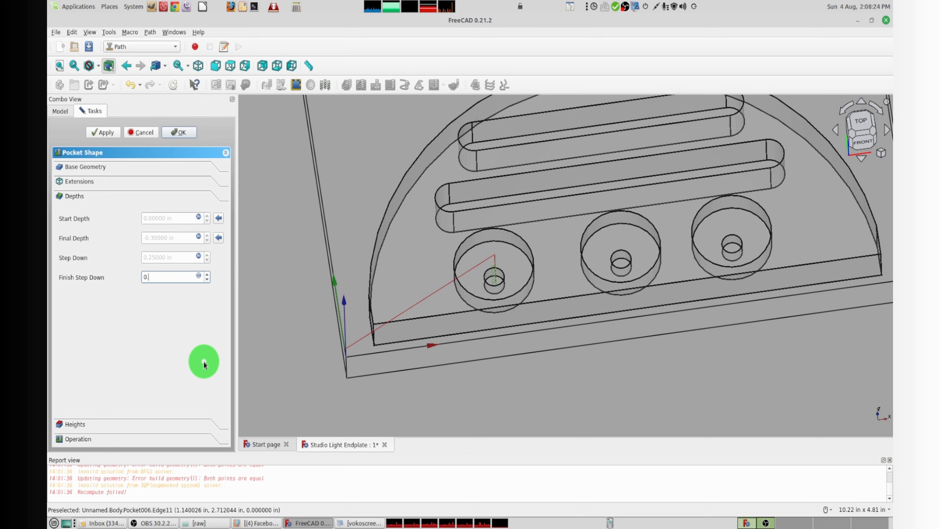
pyautogui.write('1 mm')
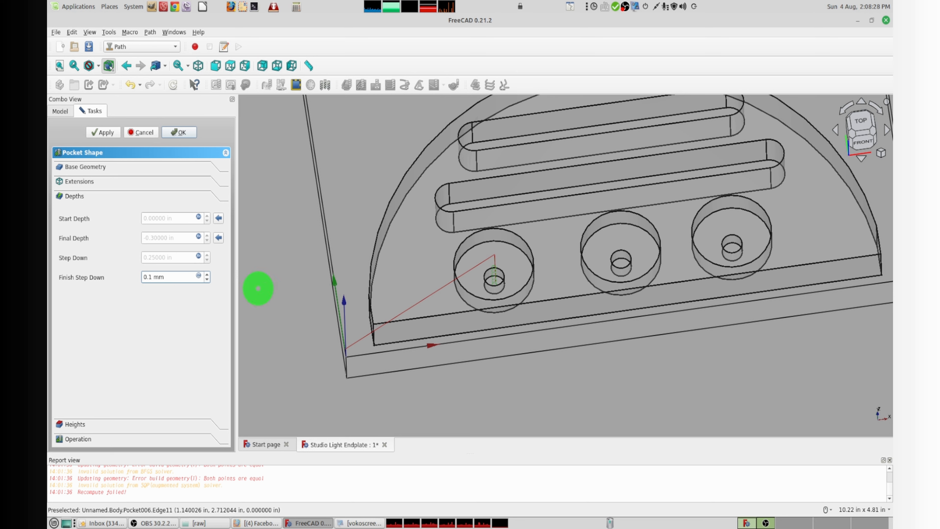
pyautogui.click(199, 257)
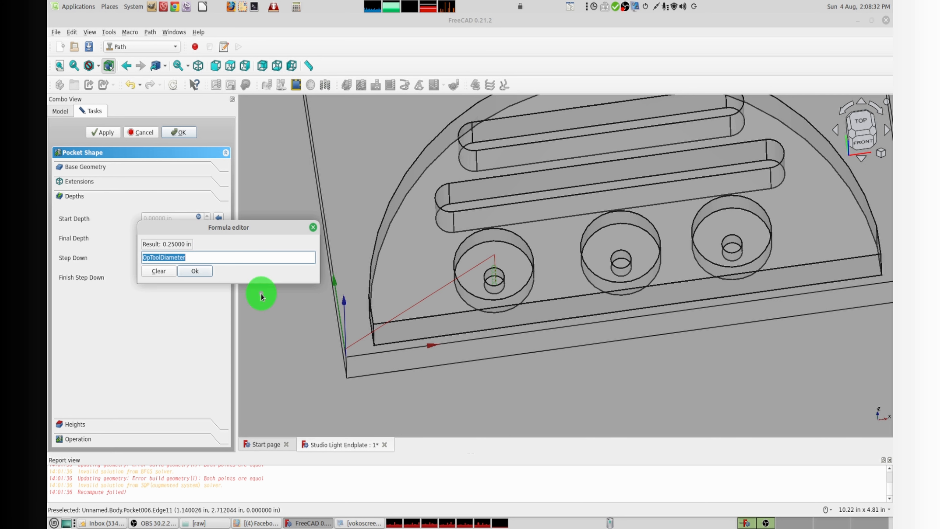
pyautogui.write('2 mm')
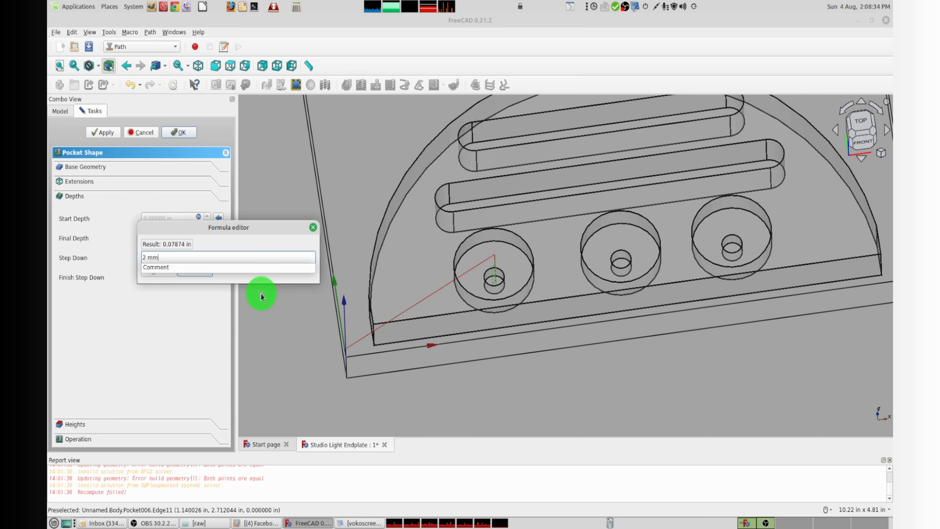
pyautogui.click(255, 236)
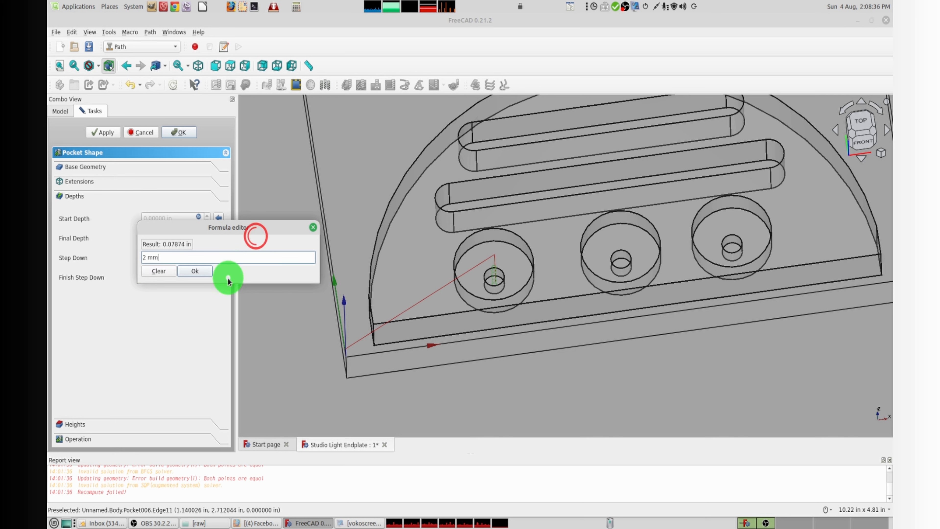
pyautogui.click(197, 274)
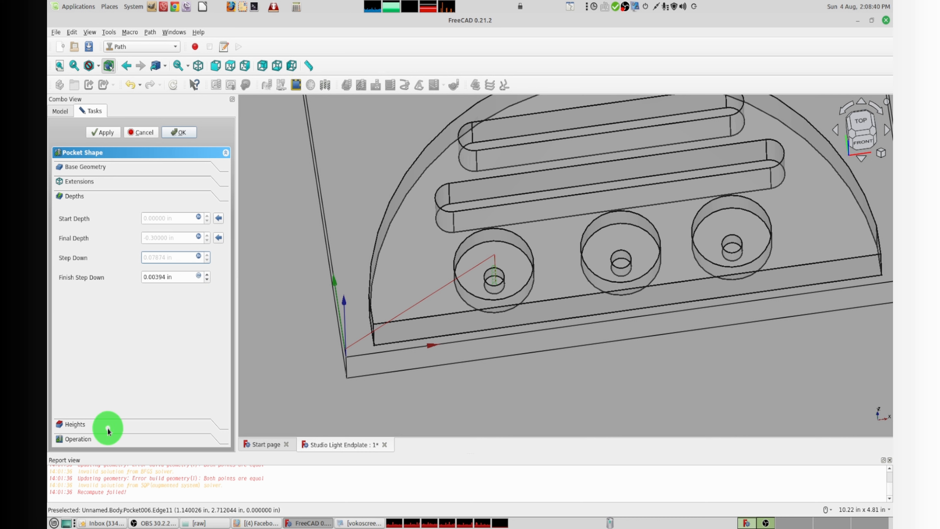
# Set the left knob recess pocket to Conventional cut mode with the Offset pattern and accept the operation
pyautogui.click(98, 439)
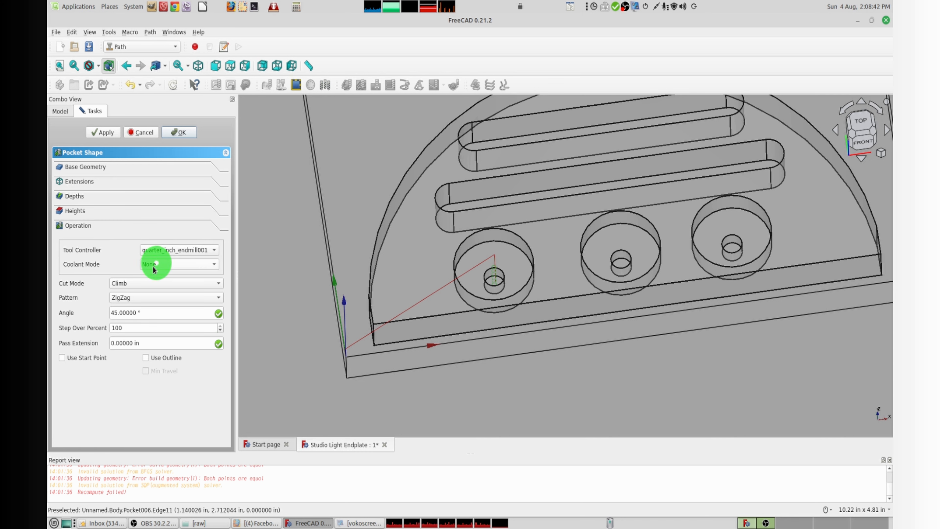
pyautogui.click(142, 283)
pyautogui.click(142, 294)
pyautogui.click(142, 298)
pyautogui.click(148, 312)
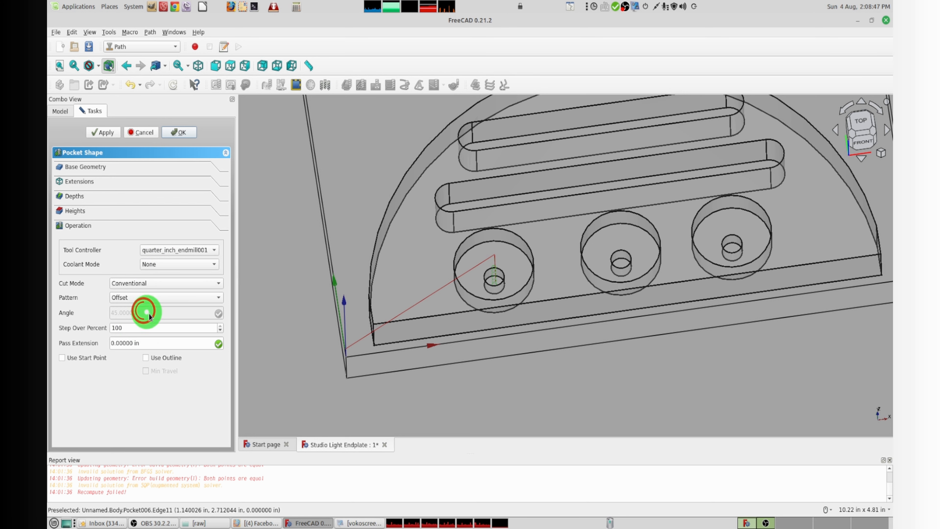
pyautogui.click(179, 132)
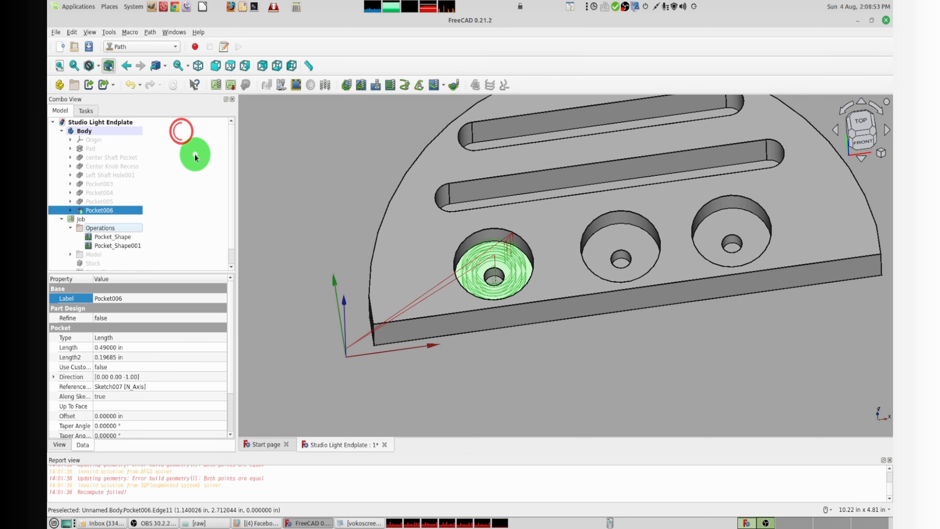
# Create a Pocket Shape operation on the bottom face of the center knob recess's shaft hole and check its base geometry
pyautogui.click(621, 261)
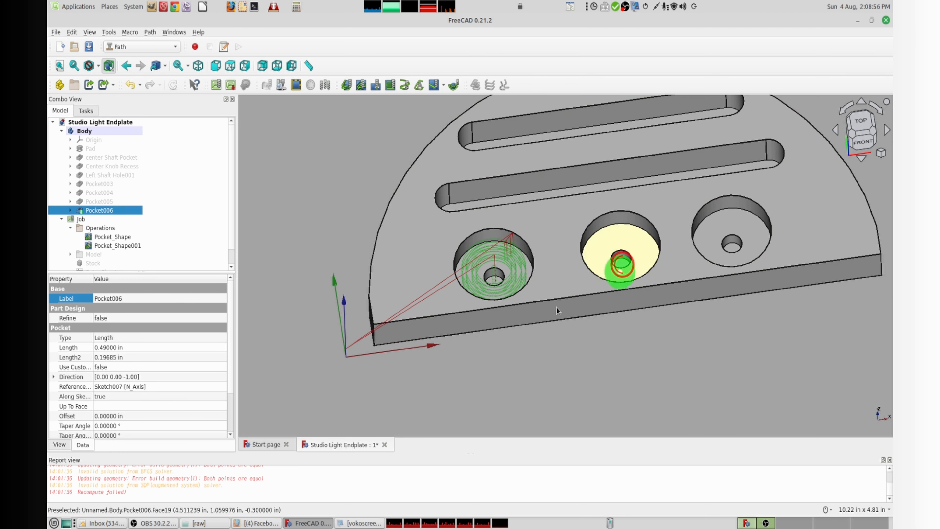
pyautogui.click(362, 86)
pyautogui.click(80, 165)
# Set the center shaft hole pocket's finish step down to 0.1 mm and its step down to 2 mm
pyautogui.click(81, 410)
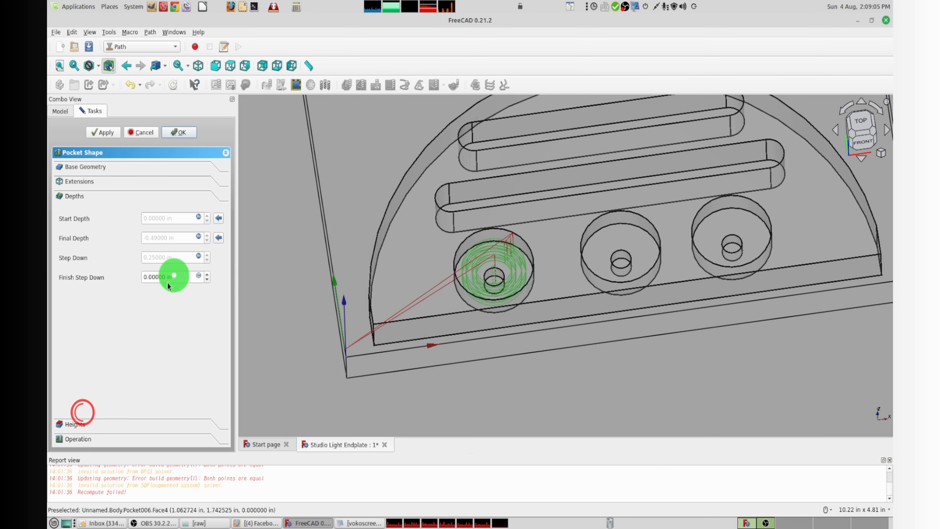
pyautogui.click(168, 281)
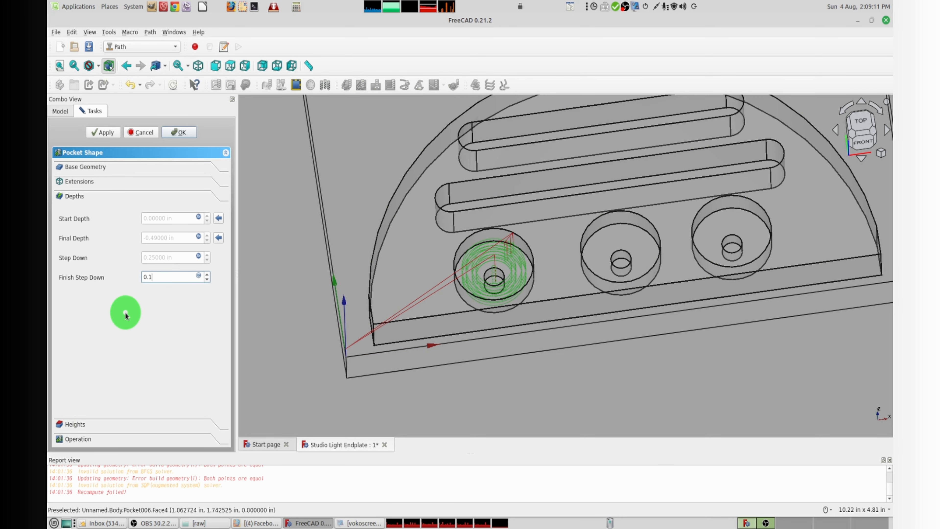
pyautogui.click(198, 257)
pyautogui.write('2 mm')
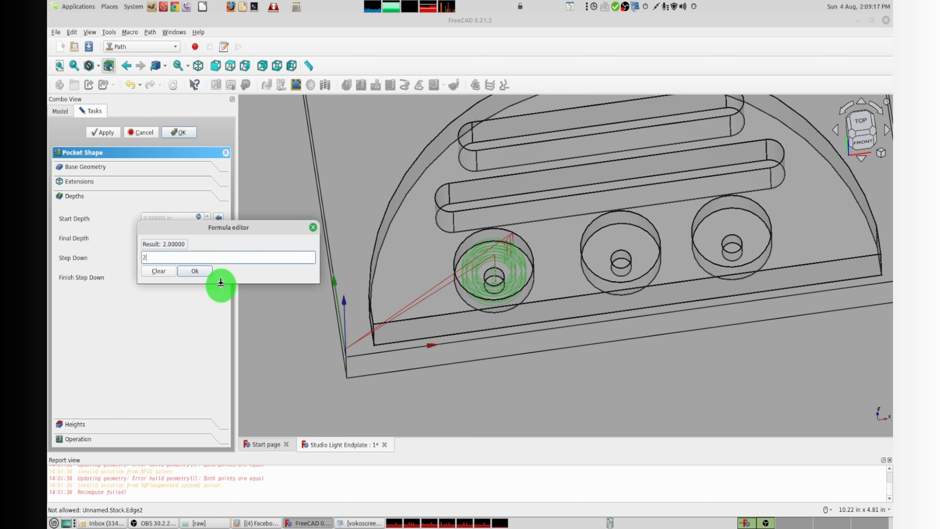
pyautogui.click(196, 271)
# Set the center shaft hole pocket to Conventional cut mode with the Offset pattern and accept the operation
pyautogui.click(109, 439)
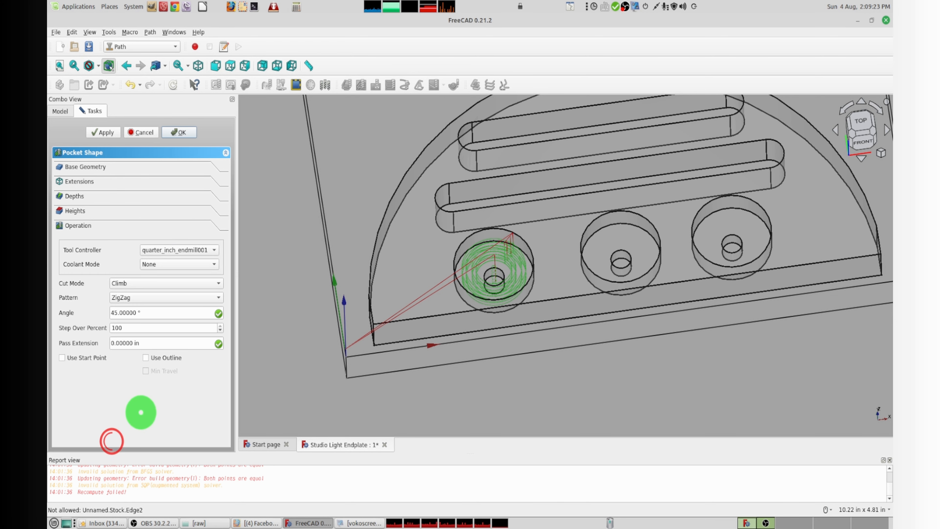
pyautogui.click(145, 284)
pyautogui.click(129, 295)
pyautogui.click(127, 329)
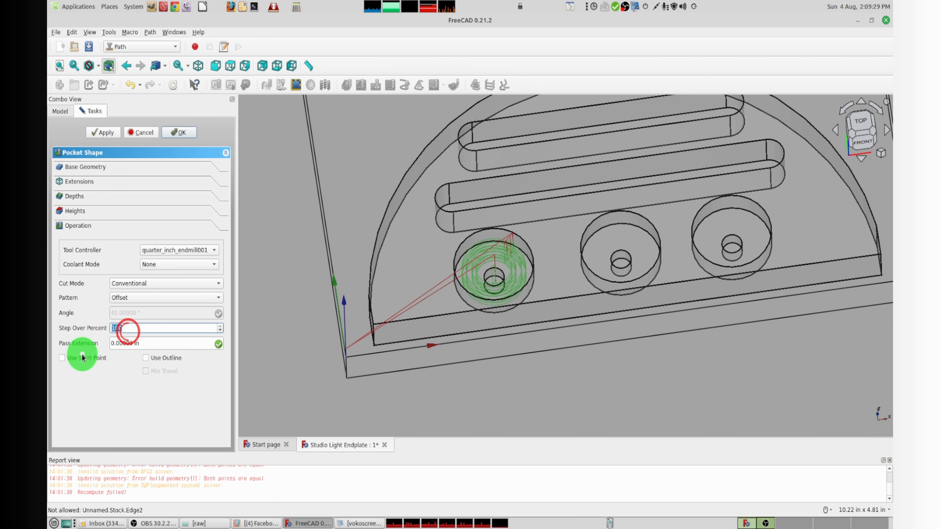
pyautogui.click(178, 132)
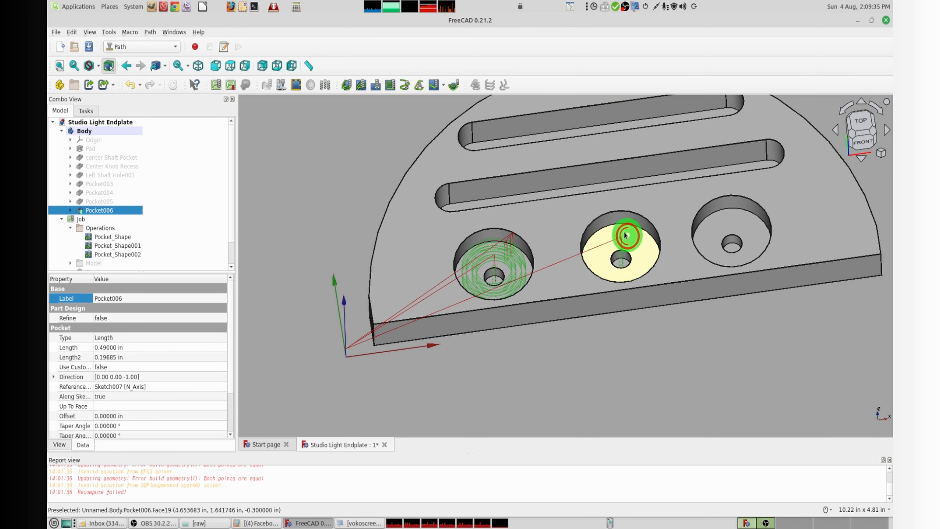
# Create a Pocket Shape operation on the floor face of the center knob recess and check its base geometry
pyautogui.click(623, 239)
pyautogui.click(362, 86)
pyautogui.click(102, 166)
# Set the center knob recess pocket's finish step down to 0.1 mm and its step down to 2 mm
pyautogui.click(88, 406)
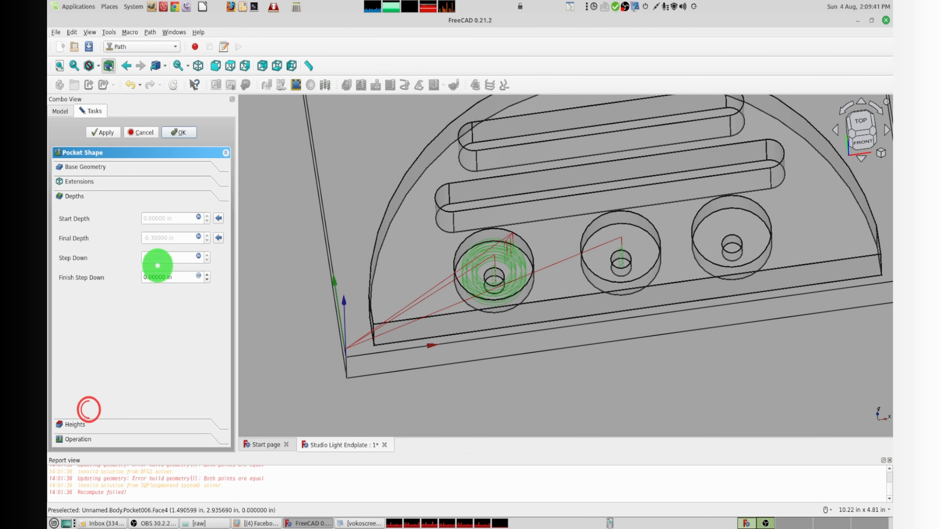
pyautogui.doubleClick(162, 275)
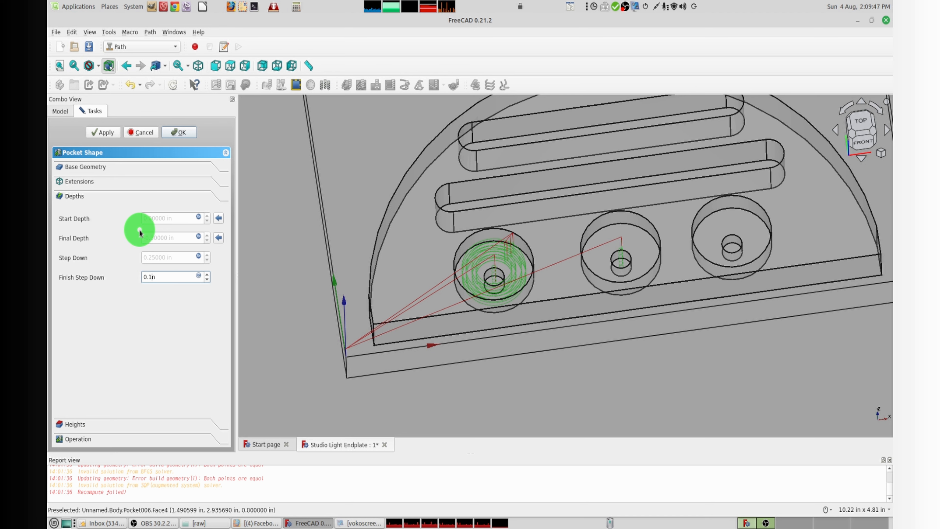
pyautogui.click(198, 257)
pyautogui.write('2 mm')
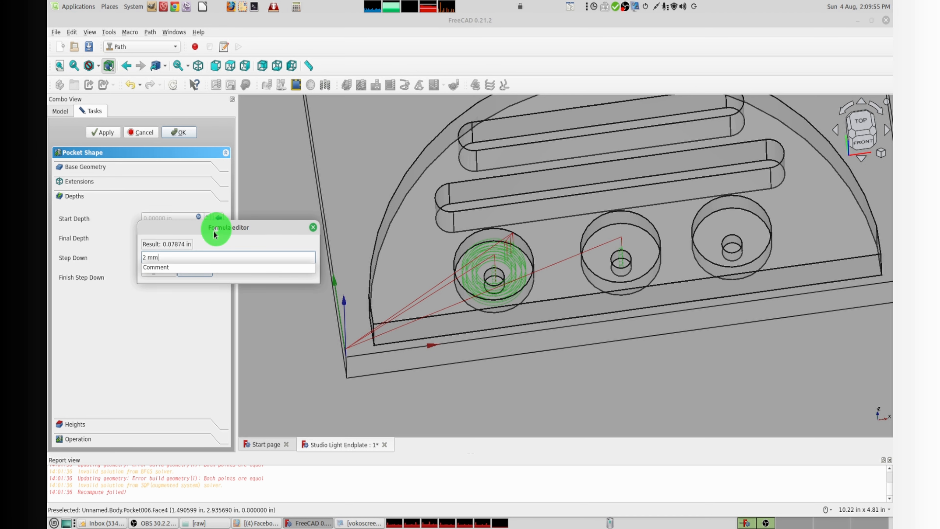
pyautogui.click(226, 245)
pyautogui.click(196, 273)
# Set the center knob recess pocket to Conventional cut mode, Offset pattern and 25 percent step over, and accept the operation
pyautogui.click(120, 437)
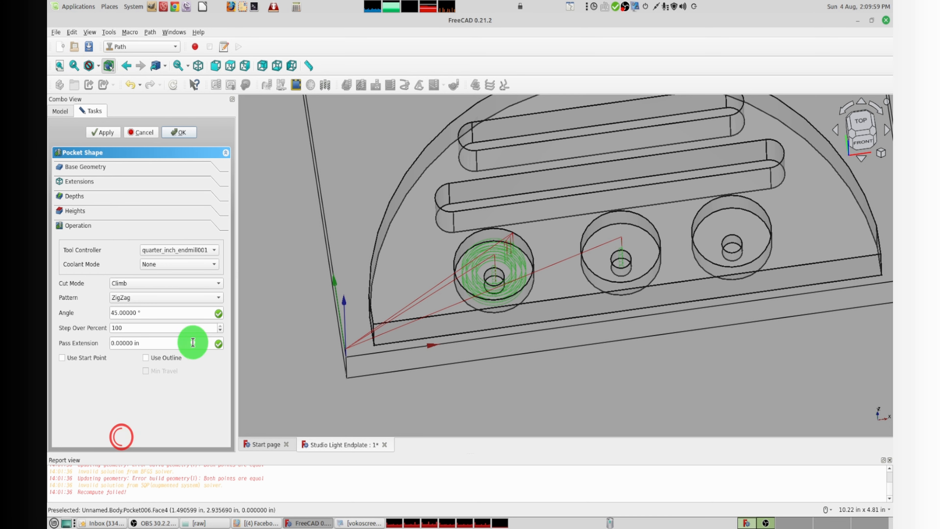
pyautogui.click(131, 285)
pyautogui.click(130, 296)
pyautogui.click(132, 296)
pyautogui.click(128, 309)
pyautogui.doubleClick(122, 328)
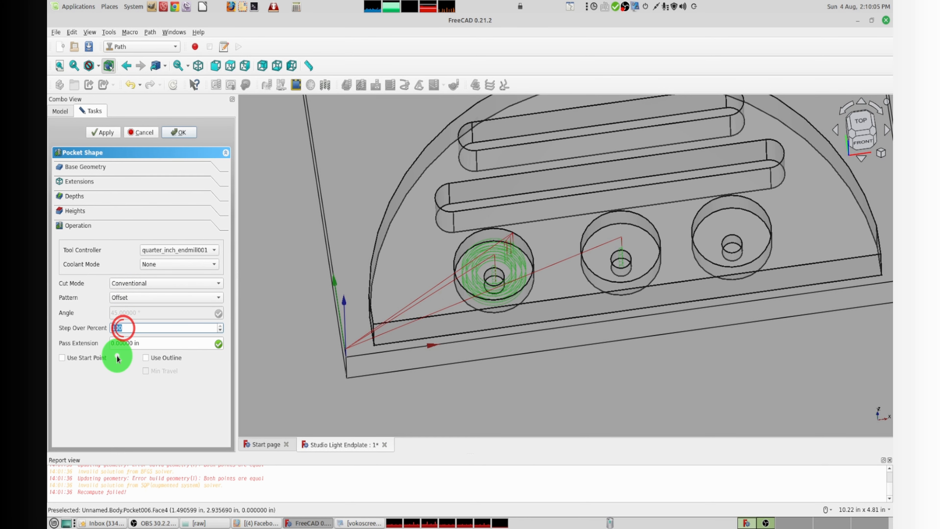
pyautogui.write('25')
pyautogui.click(179, 133)
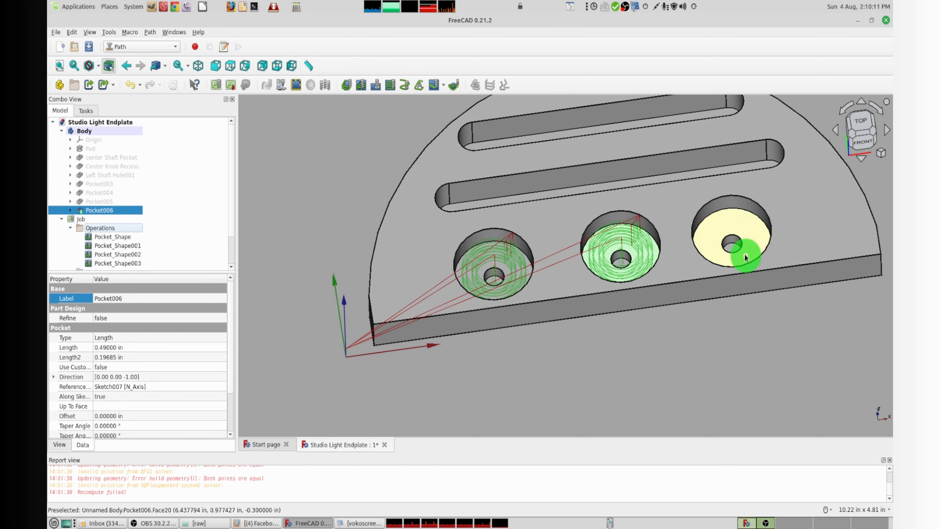
# Create a Pocket Shape operation on the bottom face of the right knob recess's shaft hole and check its base geometry
pyautogui.click(732, 247)
pyautogui.click(361, 85)
pyautogui.click(153, 163)
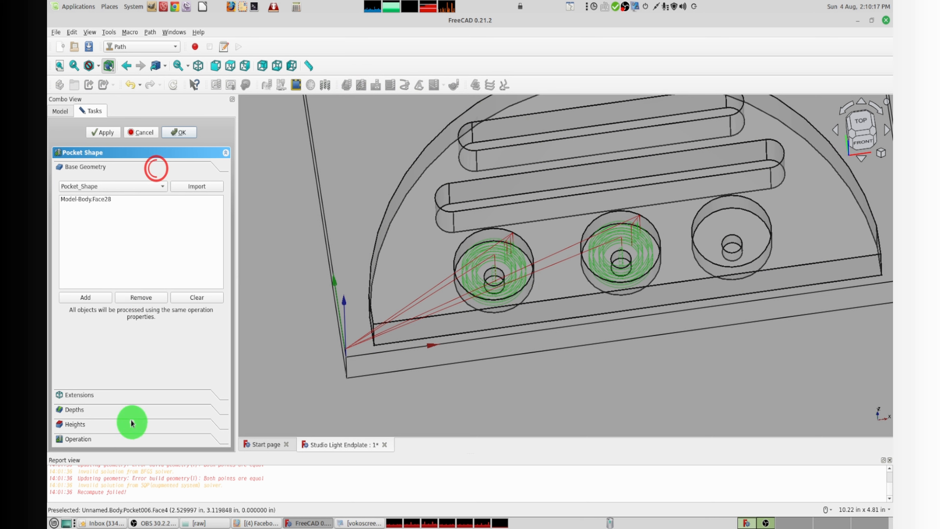
# Set the right shaft hole pocket's finish step down to 0.1 mm and its step down to 2 mm
pyautogui.click(125, 412)
pyautogui.doubleClick(160, 277)
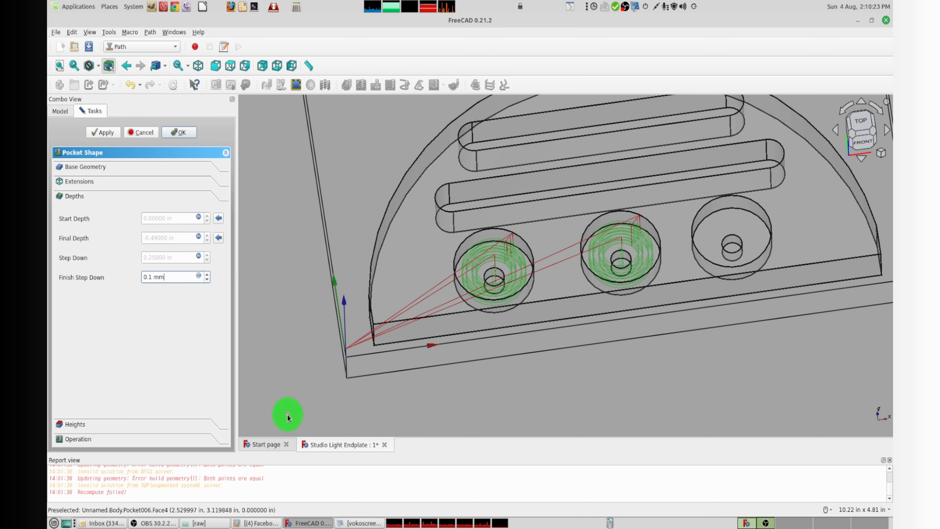
pyautogui.click(199, 256)
pyautogui.write('2 mm')
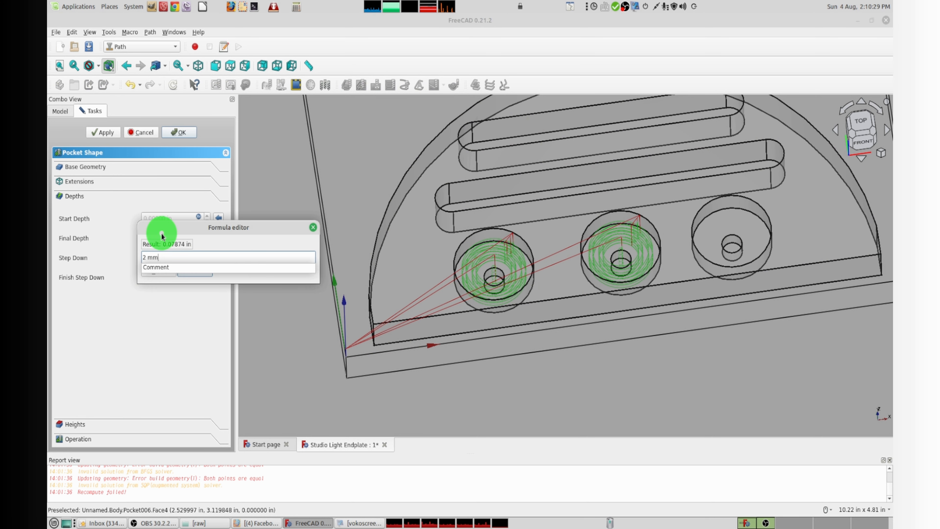
pyautogui.click(195, 273)
# Set the right shaft hole pocket to Conventional cut mode with the Offset pattern and accept the operation
pyautogui.click(115, 438)
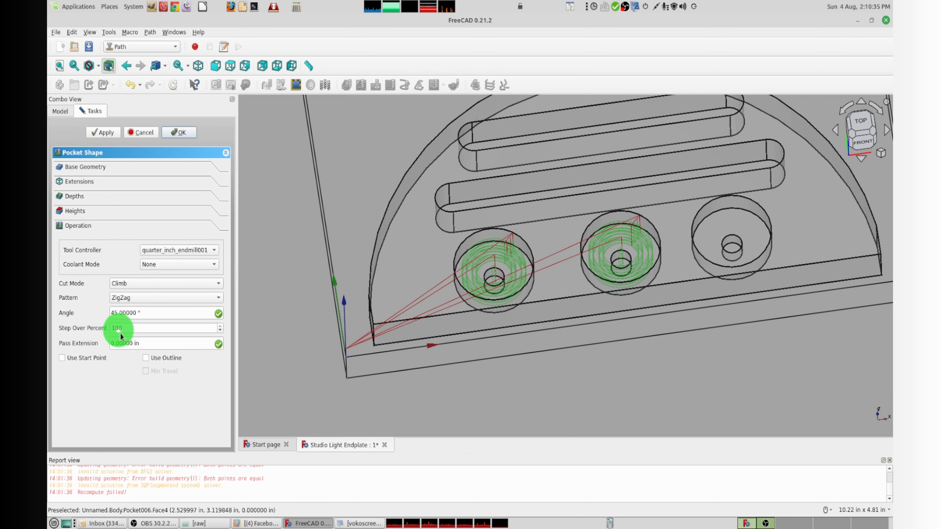
pyautogui.click(159, 286)
pyautogui.click(156, 296)
pyautogui.click(155, 298)
pyautogui.click(152, 308)
pyautogui.doubleClick(129, 330)
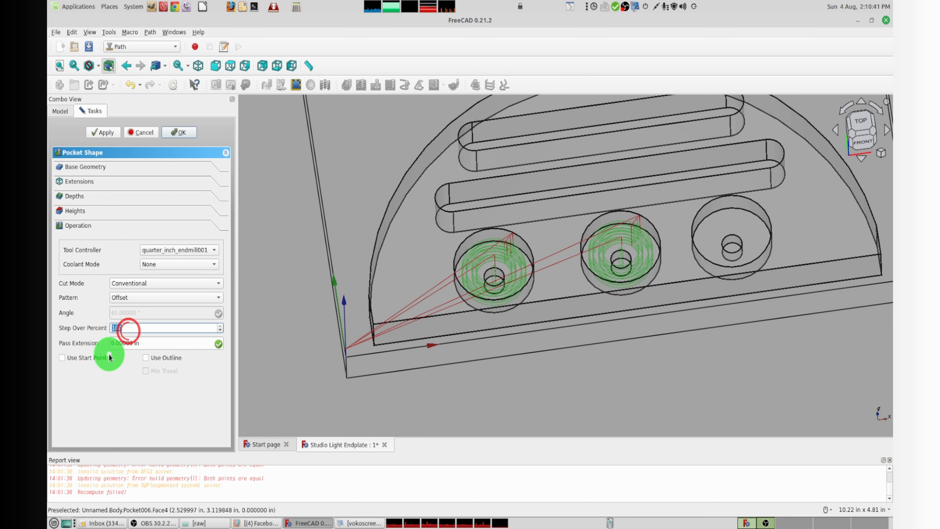
pyautogui.click(179, 133)
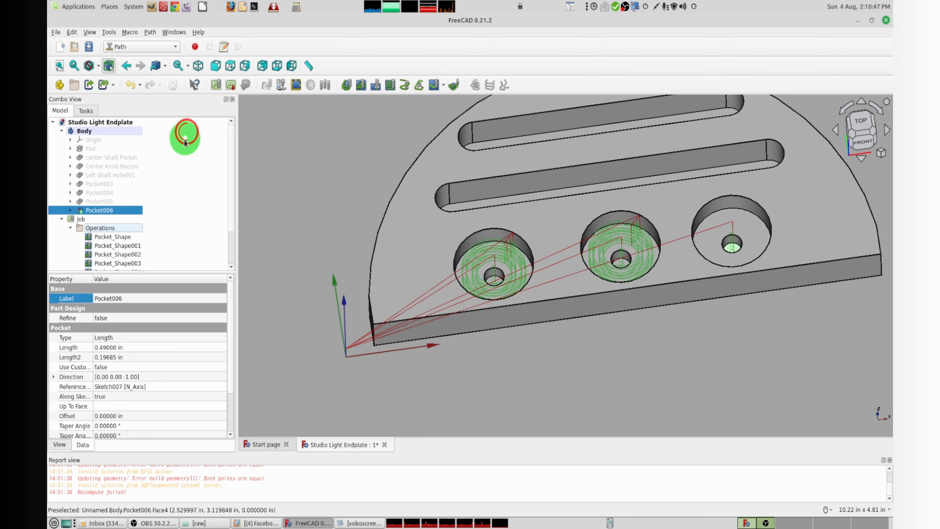
# Create a Pocket Shape operation on the right knob recess's floor face with a 0.1 mm finish step down and 2 mm step down
pyautogui.click(359, 84)
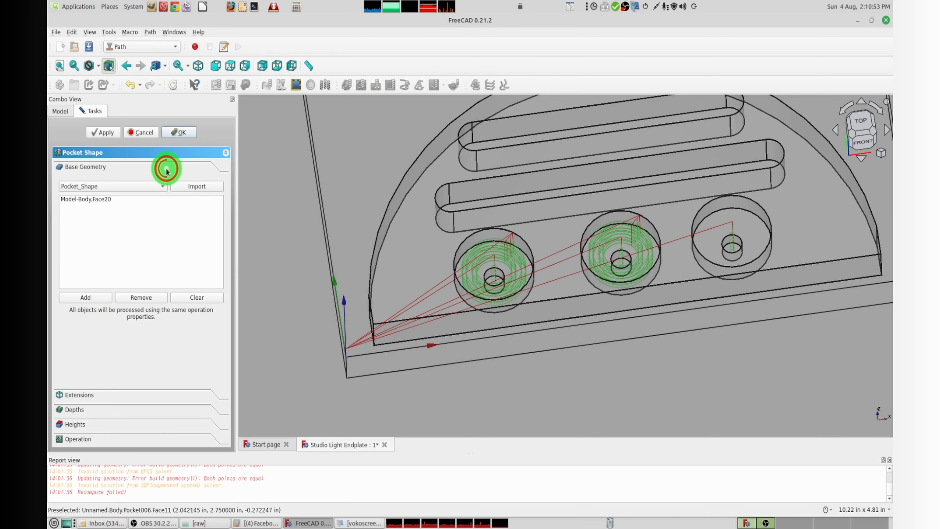
pyautogui.click(108, 408)
pyautogui.doubleClick(168, 277)
pyautogui.write('0.1')
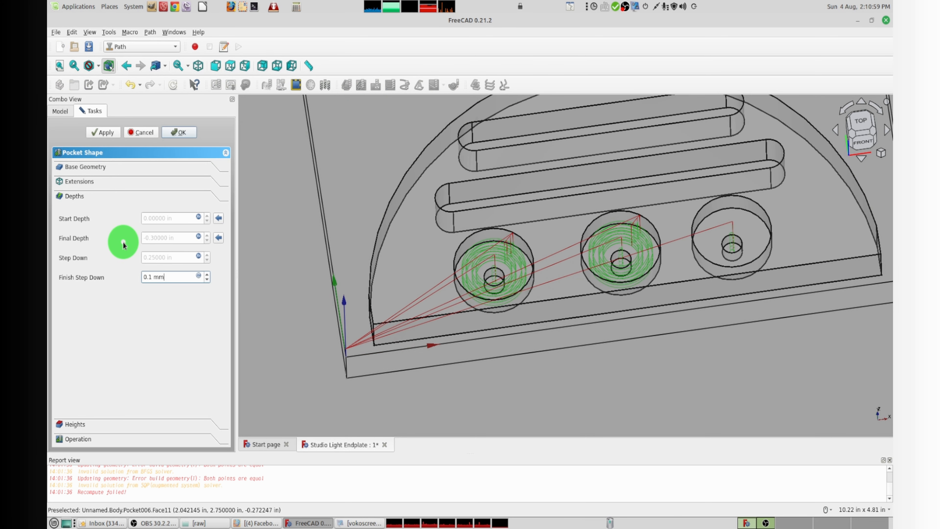
pyautogui.click(199, 256)
pyautogui.write('2 m')
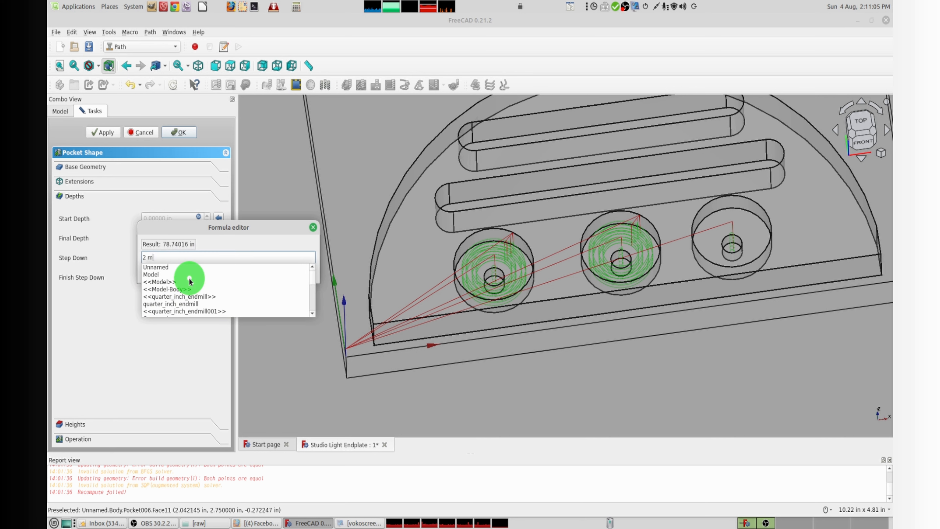
pyautogui.write('m')
pyautogui.click(200, 267)
# Set the right knob recess pocket to Conventional cut mode with the Offset pattern and accept the operation
pyautogui.click(119, 439)
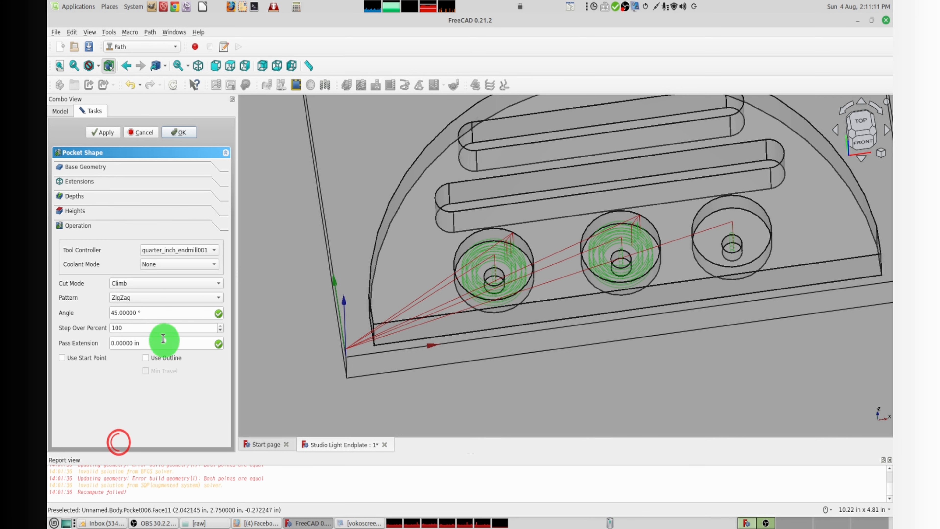
pyautogui.click(163, 283)
pyautogui.click(163, 293)
pyautogui.click(163, 298)
pyautogui.click(151, 309)
pyautogui.moveTo(132, 328); pyautogui.dragTo(108, 335)
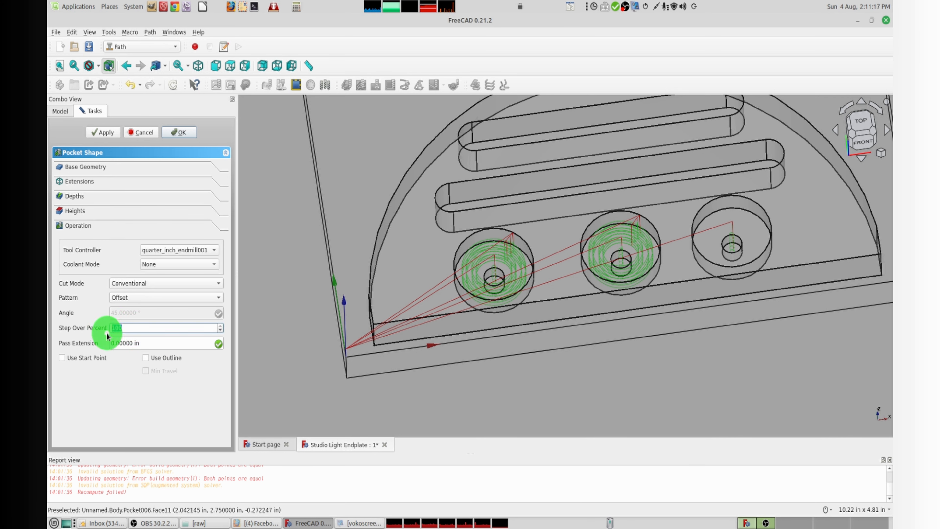
pyautogui.click(179, 133)
# Create a Pocket Shape operation on the bottom face of the lower, longer slot and check its base geometry
pyautogui.moveTo(294, 200); pyautogui.dragTo(259, 181, button='middle')
pyautogui.moveTo(613, 360)
pyautogui.mouseDown(button='middle')
pyautogui.moveTo(619, 355)
pyautogui.moveTo(605, 365)
pyautogui.mouseUp(button='middle')
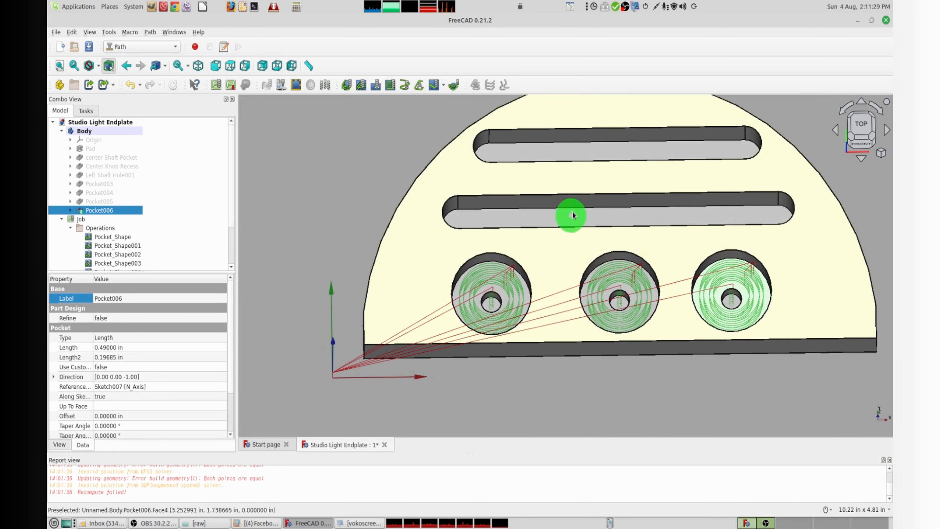
pyautogui.click(571, 215)
pyautogui.click(361, 85)
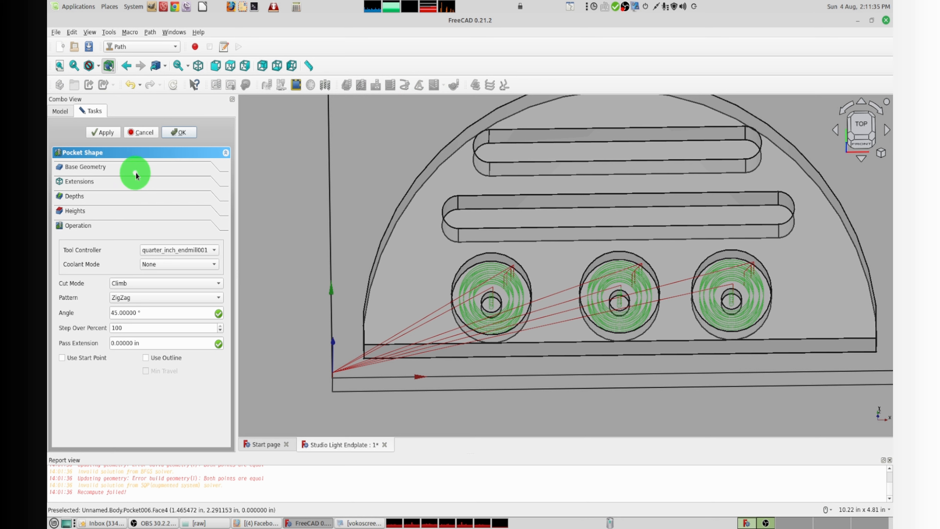
pyautogui.click(136, 172)
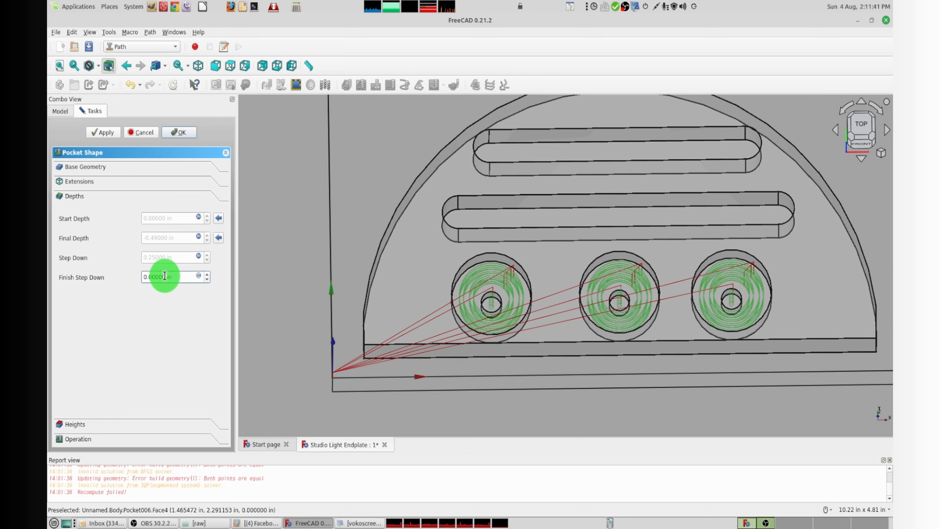
# Set the lower slot pocket's finish step down to 0.1 mm and its step down to 2 mm
pyautogui.click(198, 256)
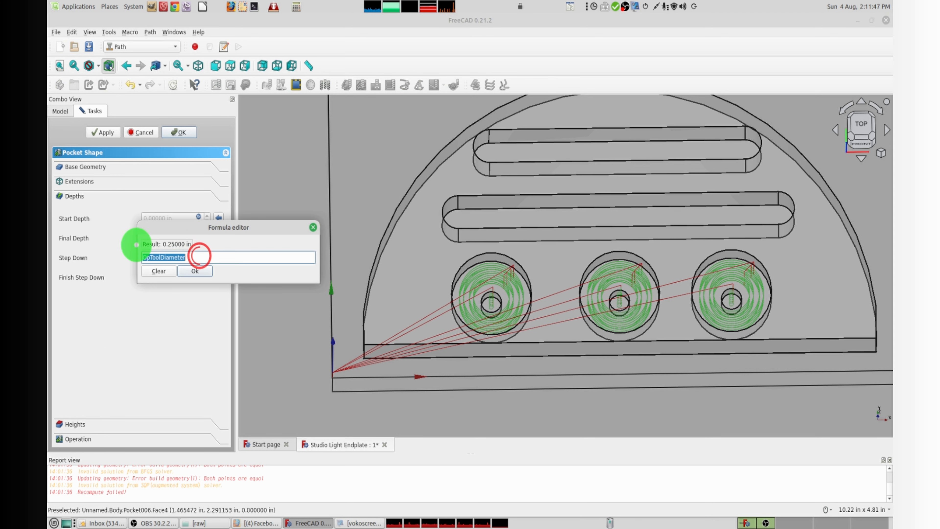
pyautogui.write('2 mm')
pyautogui.click(195, 271)
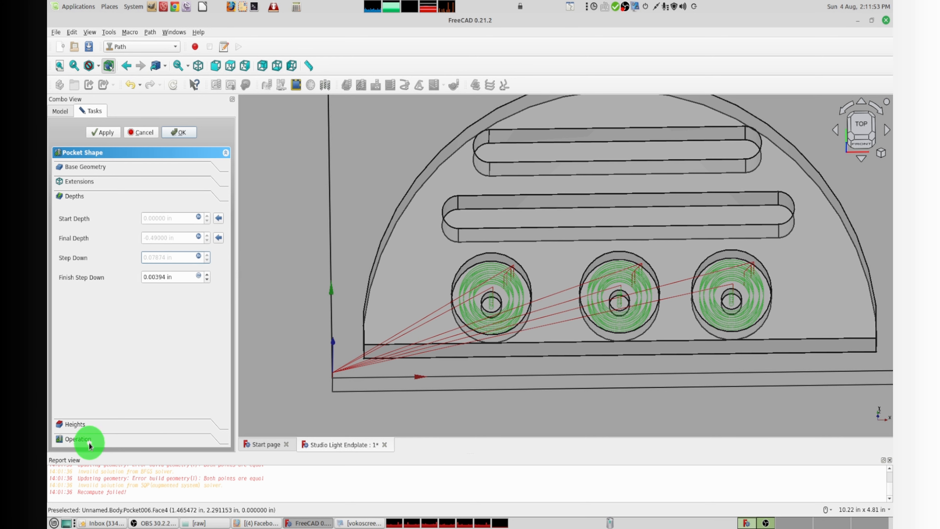
# Set the lower slot pocket to Conventional cut mode with the Offset pattern and accept the operation
pyautogui.click(79, 439)
pyautogui.click(157, 288)
pyautogui.click(157, 295)
pyautogui.click(156, 297)
pyautogui.click(152, 309)
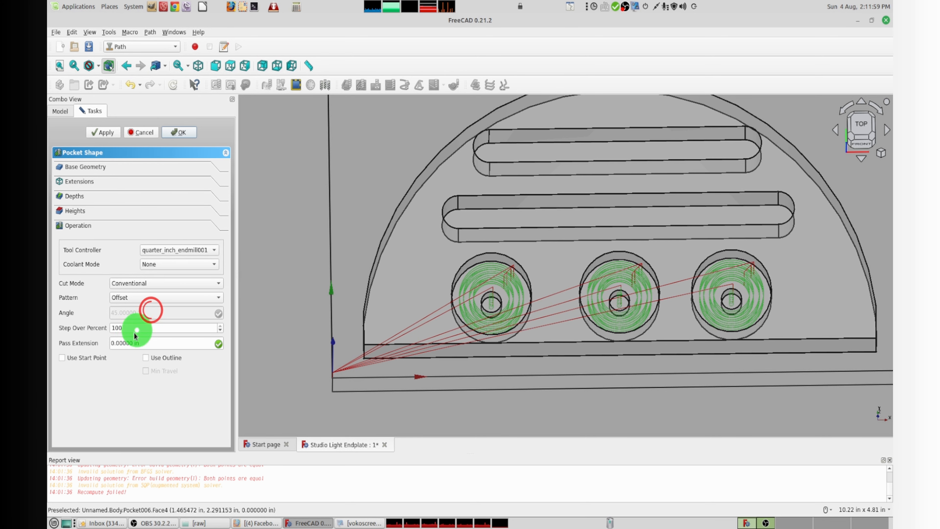
pyautogui.doubleClick(128, 328)
pyautogui.click(180, 132)
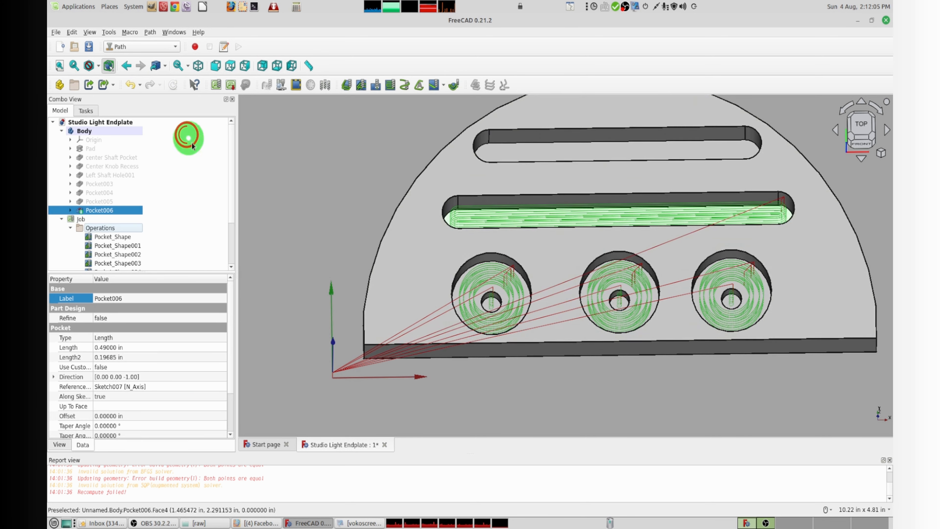
# Create a Pocket Shape operation on the bottom face of the upper slot and check its base geometry
pyautogui.click(576, 155)
pyautogui.click(364, 84)
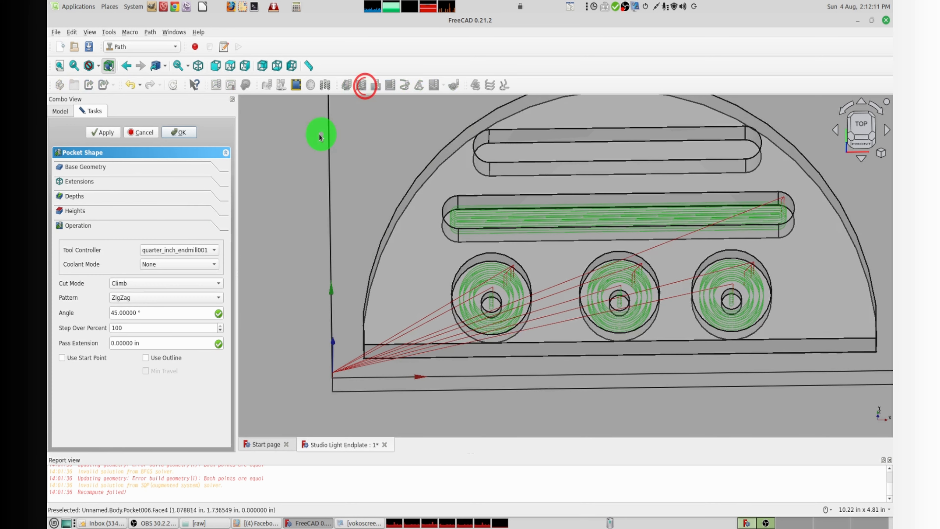
pyautogui.click(122, 167)
# Set the upper slot pocket's finish step down to 0.1 mm and its step down to 2 mm
pyautogui.click(106, 409)
pyautogui.click(158, 276)
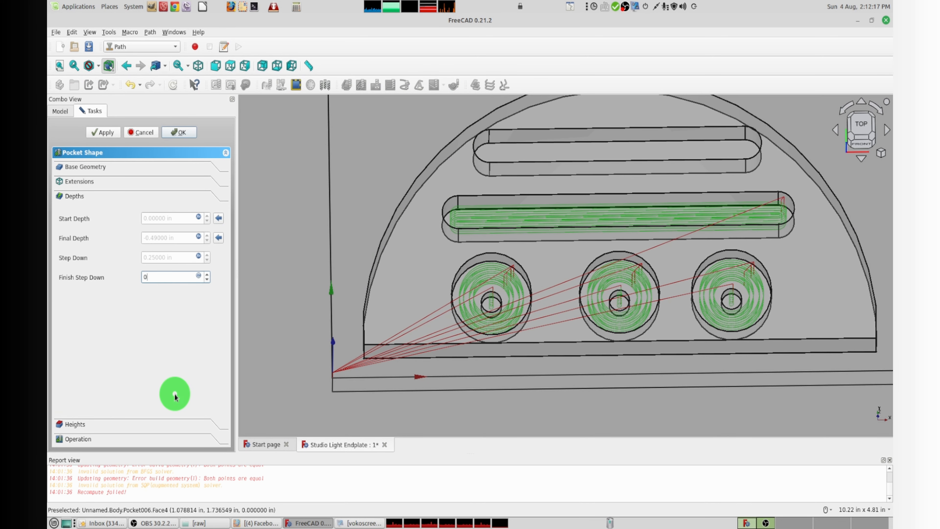
pyautogui.write('.1 mm')
pyautogui.click(199, 256)
pyautogui.write('2 mm')
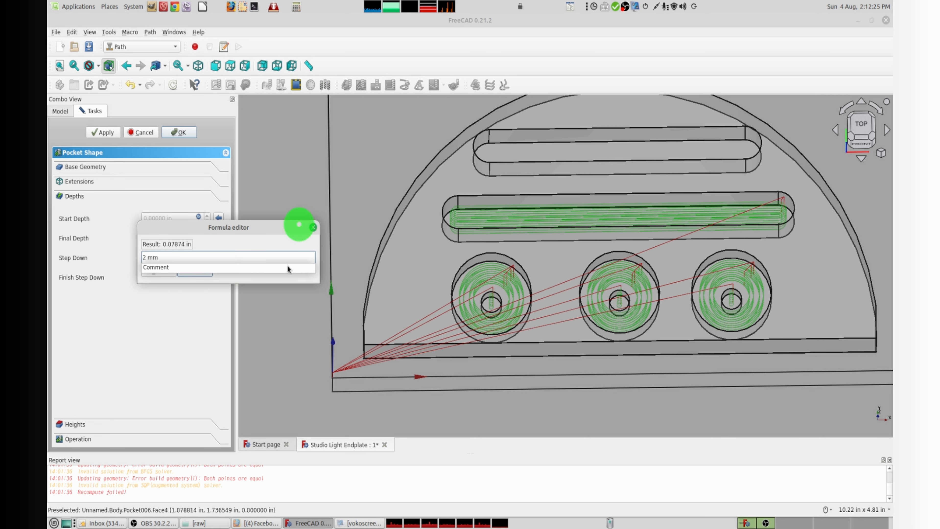
pyautogui.click(195, 273)
# Set the upper slot pocket to Conventional cut mode, Offset pattern and 25 percent step over, and accept the operation
pyautogui.click(105, 439)
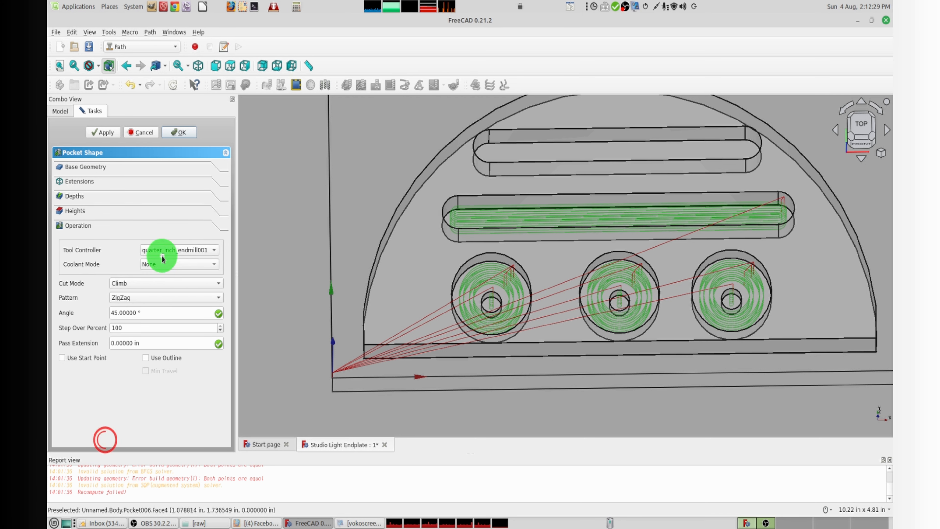
pyautogui.click(153, 285)
pyautogui.click(153, 295)
pyautogui.click(206, 298)
pyautogui.click(147, 308)
pyautogui.doubleClick(147, 327)
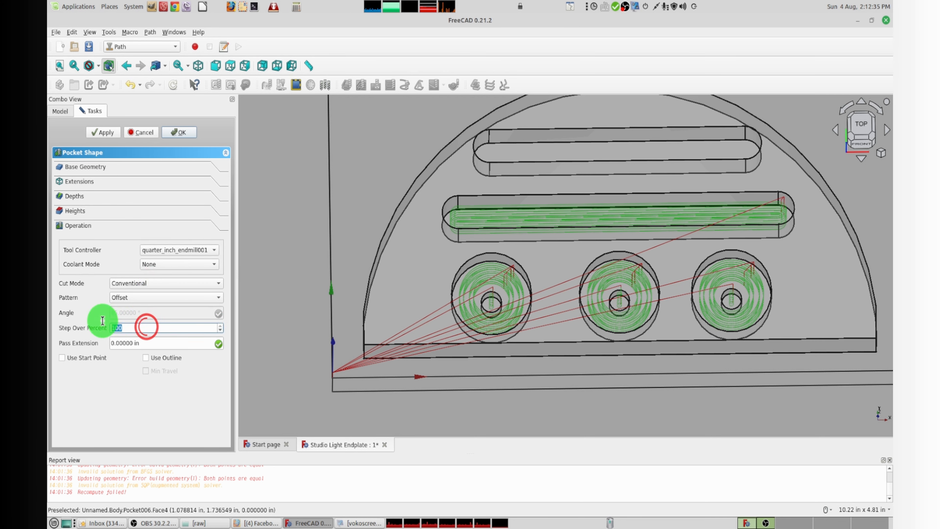
pyautogui.write('25')
pyautogui.click(179, 134)
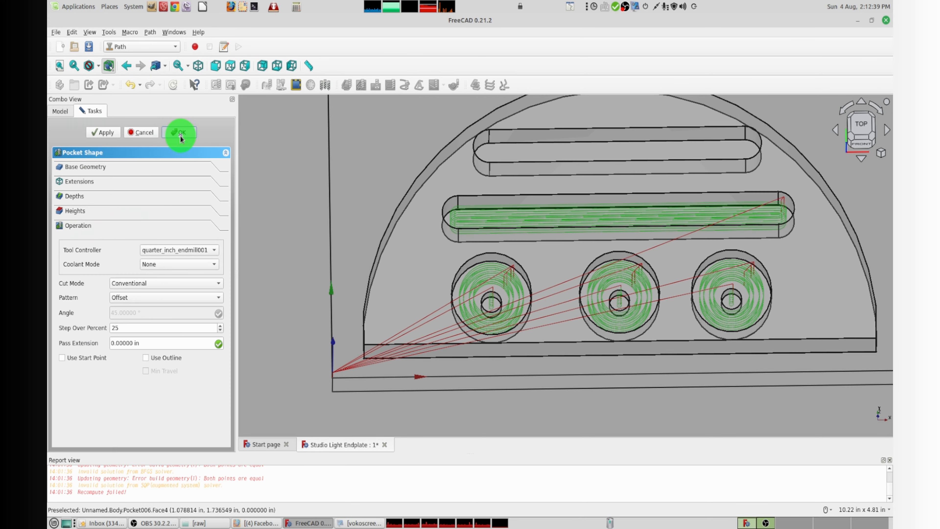
# Select the endplate's outer side faces, create a Profile operation on them and check its base geometry
pyautogui.scroll(-1, 352, 246)
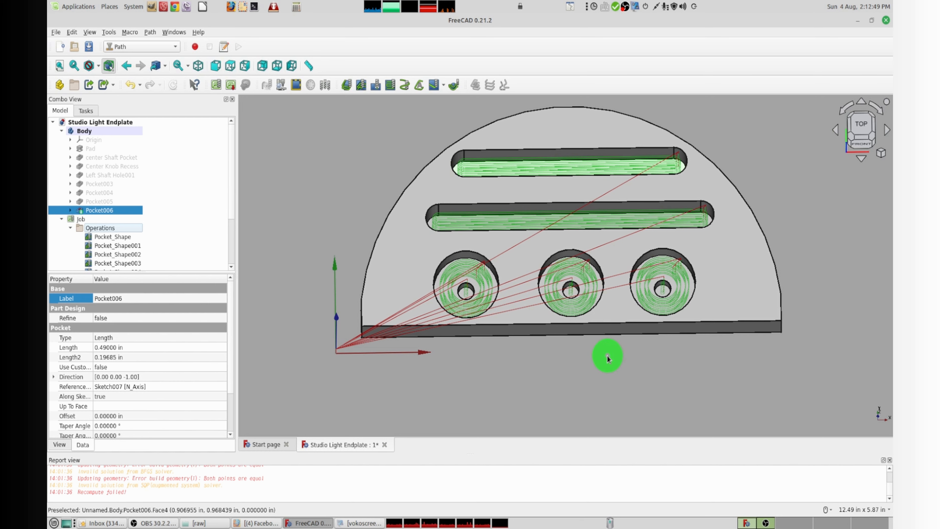
pyautogui.click(569, 334)
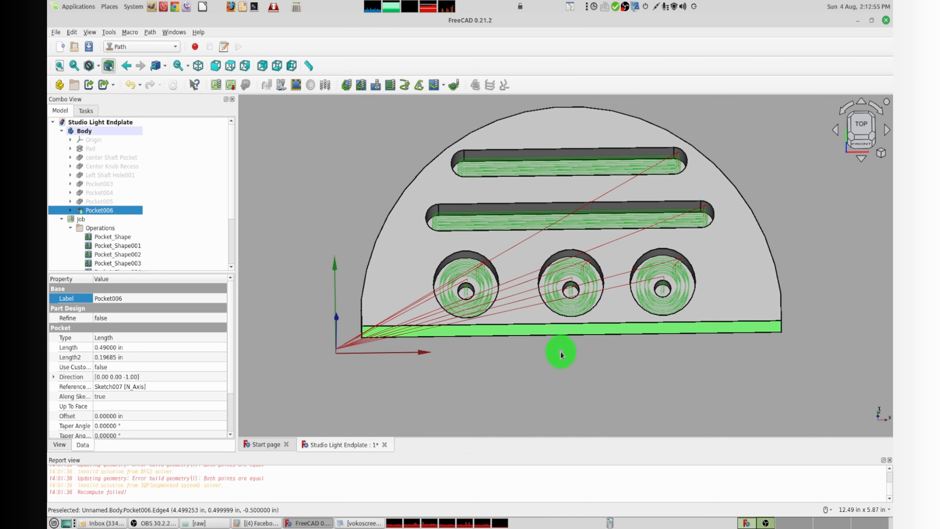
pyautogui.moveTo(560, 355); pyautogui.dragTo(588, 374, button='middle')
pyautogui.click(753, 369)
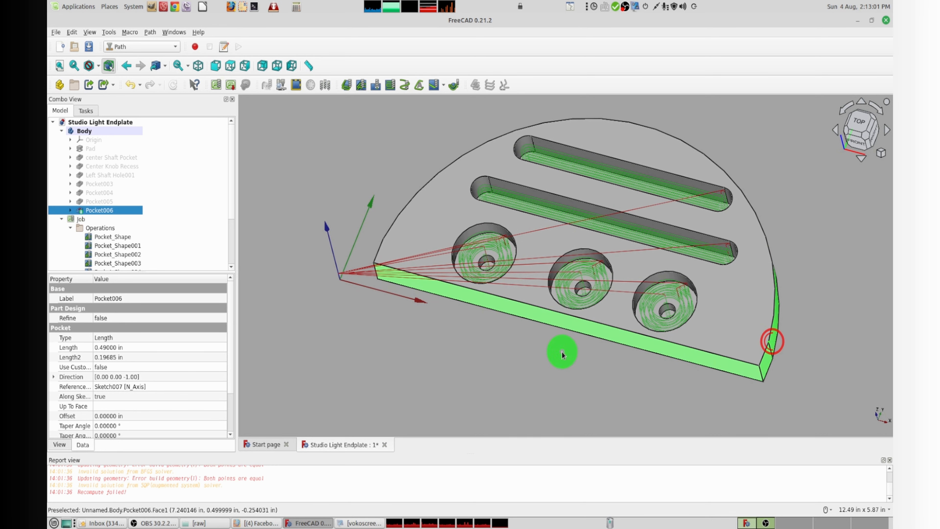
pyautogui.moveTo(543, 337); pyautogui.dragTo(676, 319, button='middle')
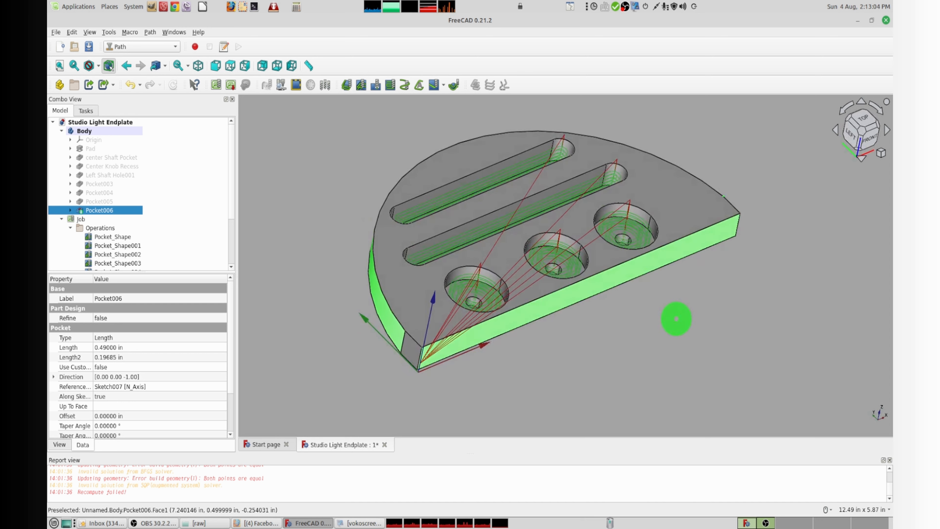
pyautogui.click(410, 352)
pyautogui.moveTo(599, 323); pyautogui.dragTo(565, 328, button='middle')
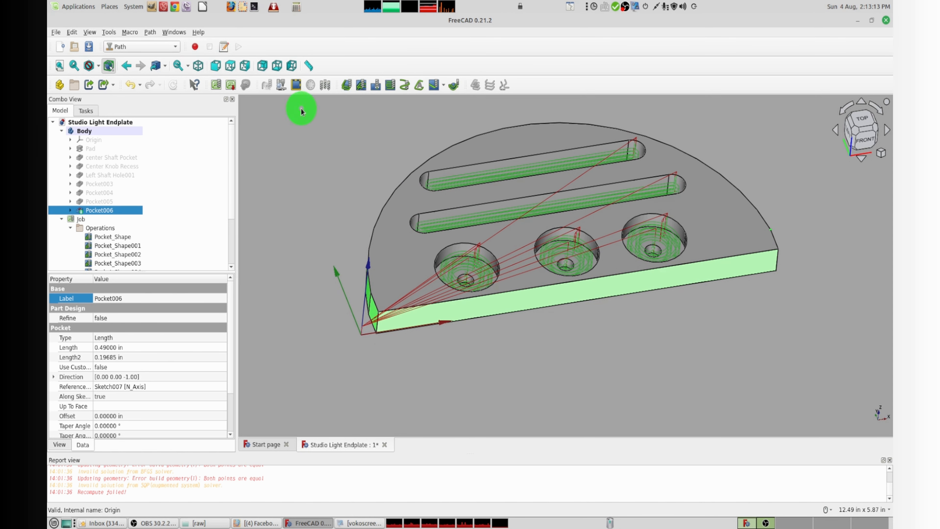
pyautogui.click(347, 88)
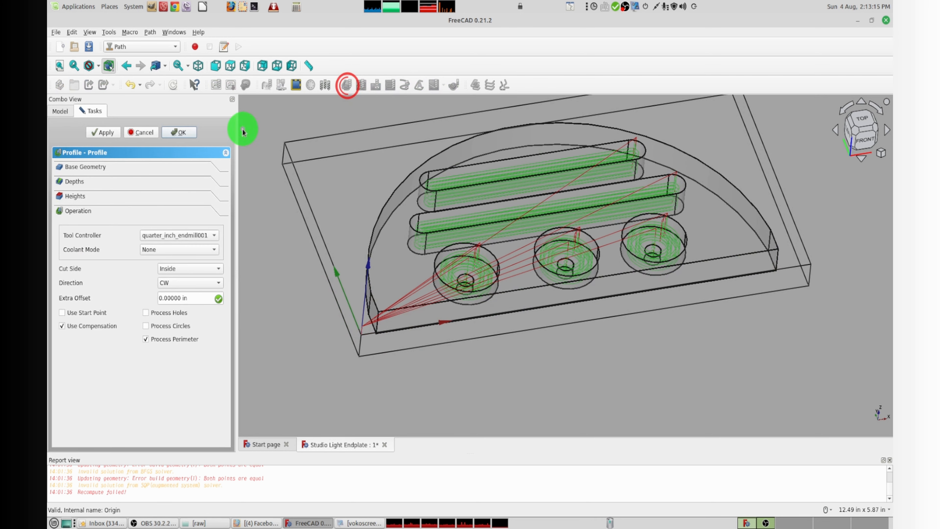
pyautogui.click(100, 170)
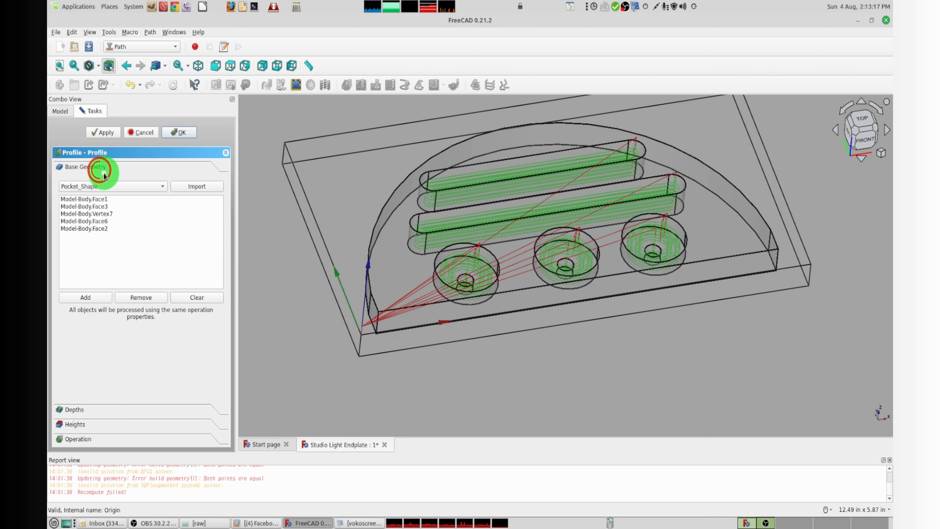
# Set the Profile operation's step down to 2 mm
pyautogui.click(87, 412)
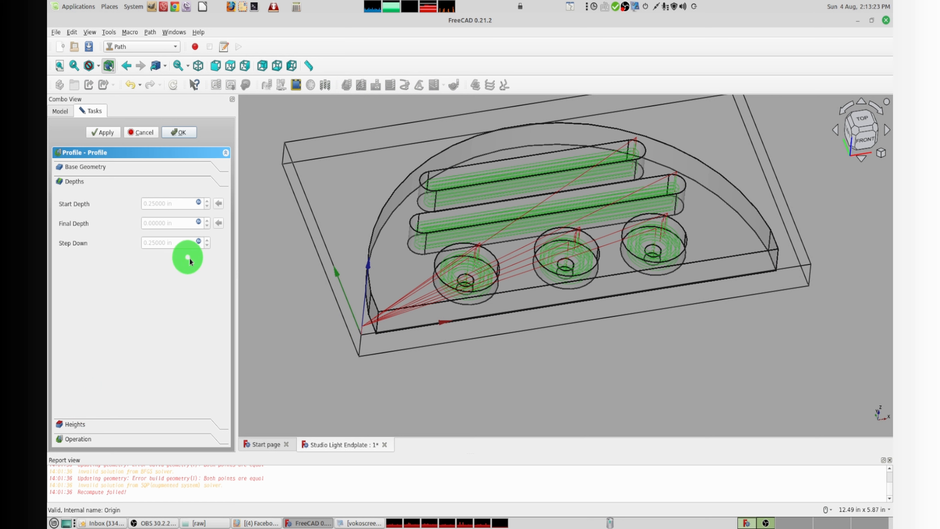
pyautogui.click(199, 242)
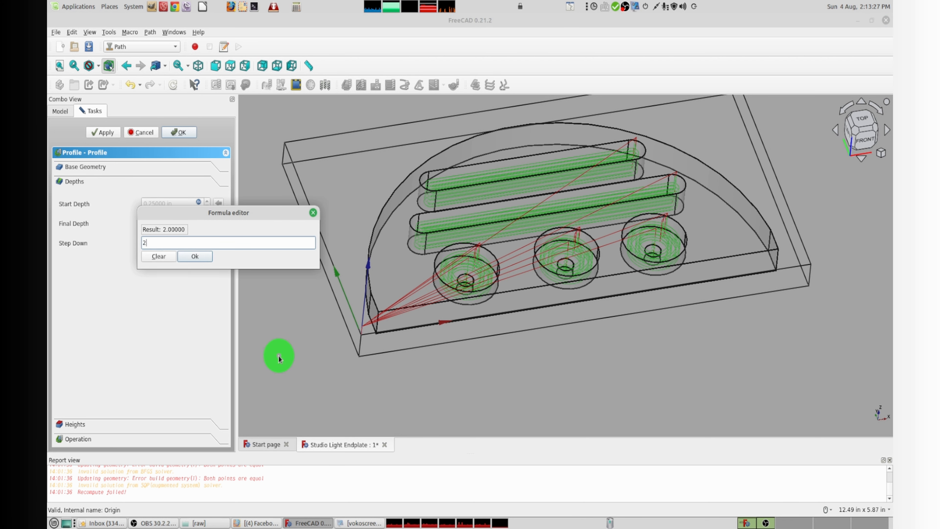
pyautogui.write('2 mm')
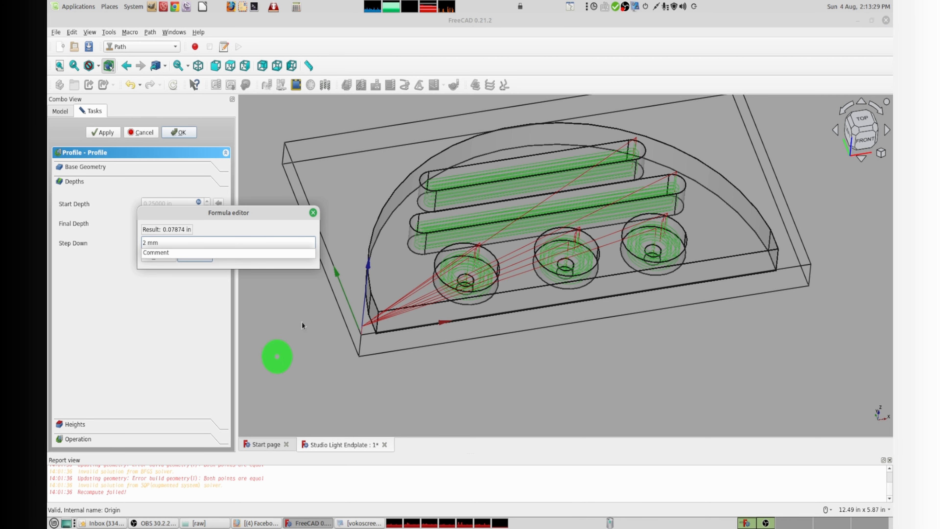
pyautogui.click(213, 221)
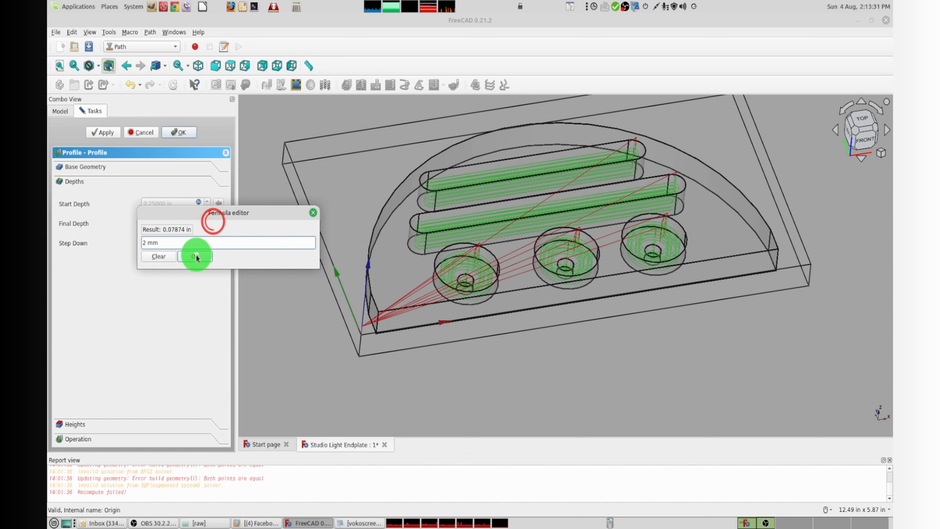
pyautogui.click(196, 256)
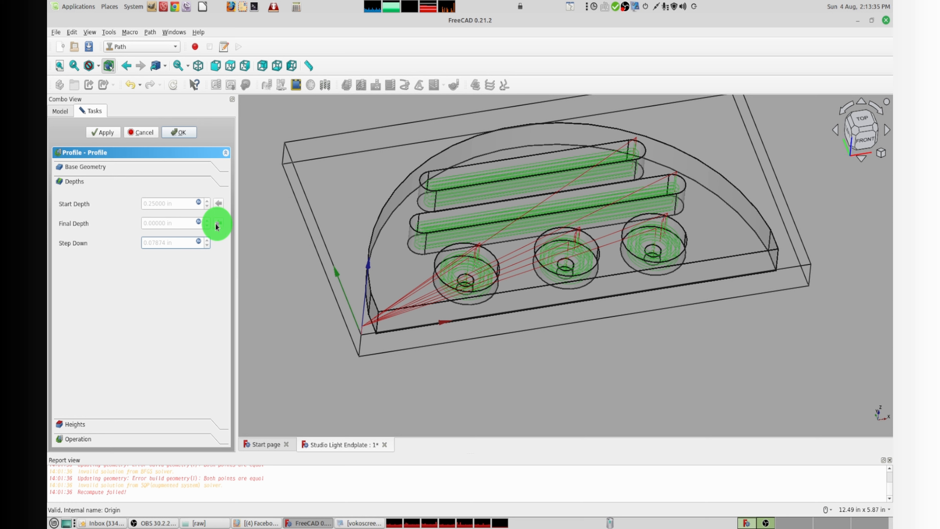
# Set the Profile operation's final depth to -0.5 in
pyautogui.click(198, 222)
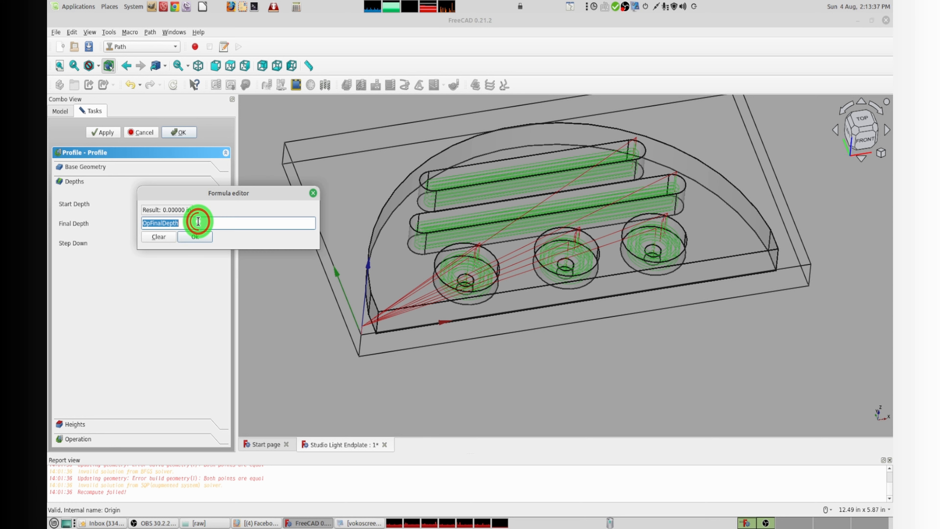
pyautogui.press('BackSpace')
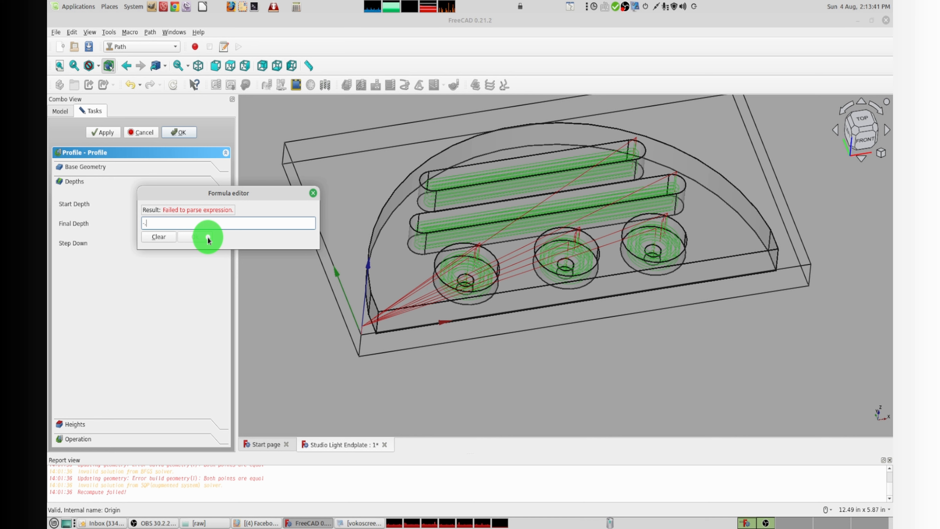
pyautogui.write('-.5')
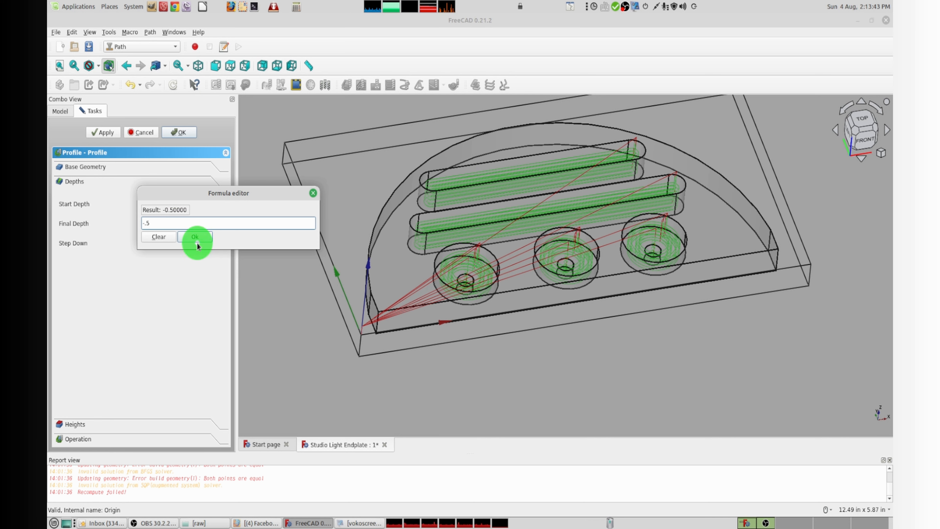
pyautogui.write(' in')
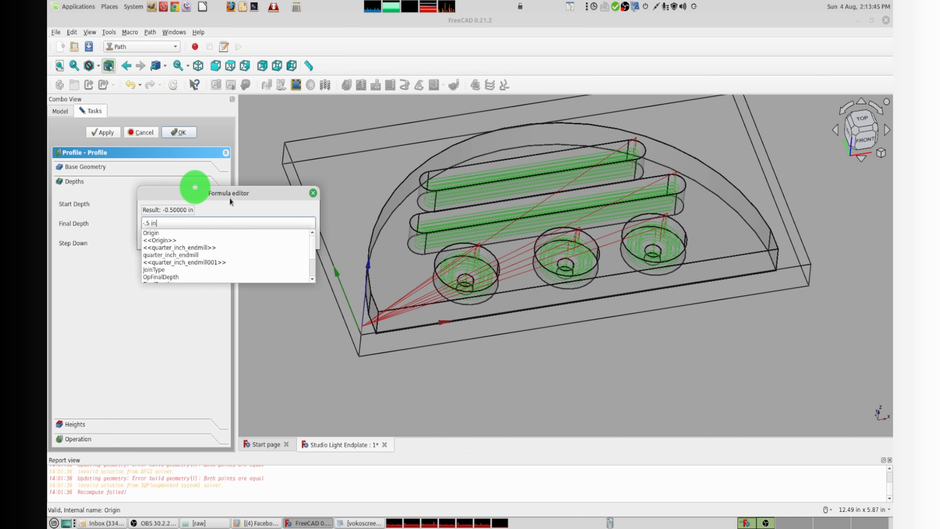
pyautogui.click(268, 206)
pyautogui.click(205, 239)
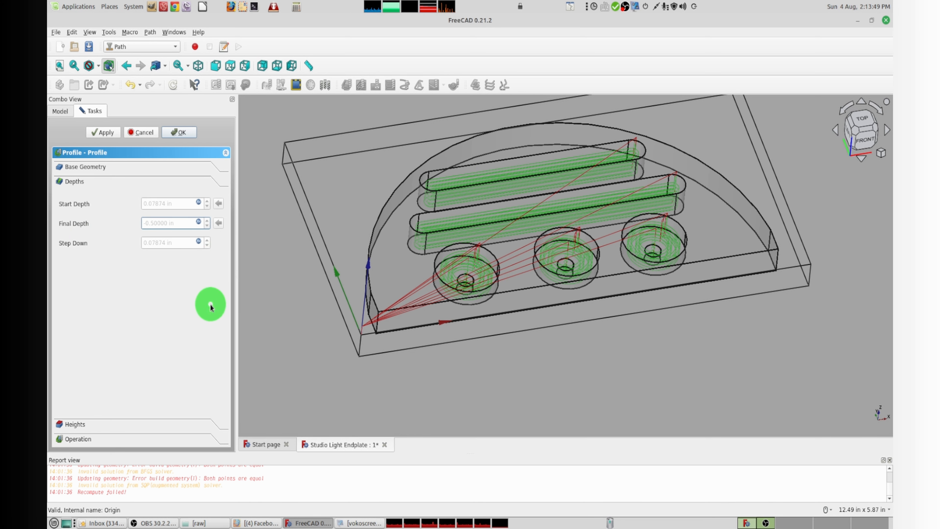
# Set the Profile operation's start depth to 0 in
pyautogui.click(199, 203)
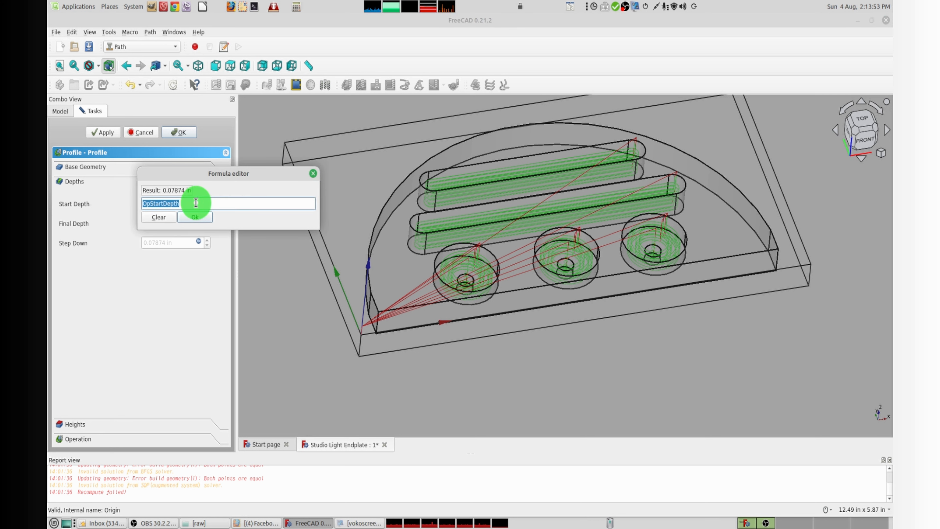
pyautogui.write('0 in')
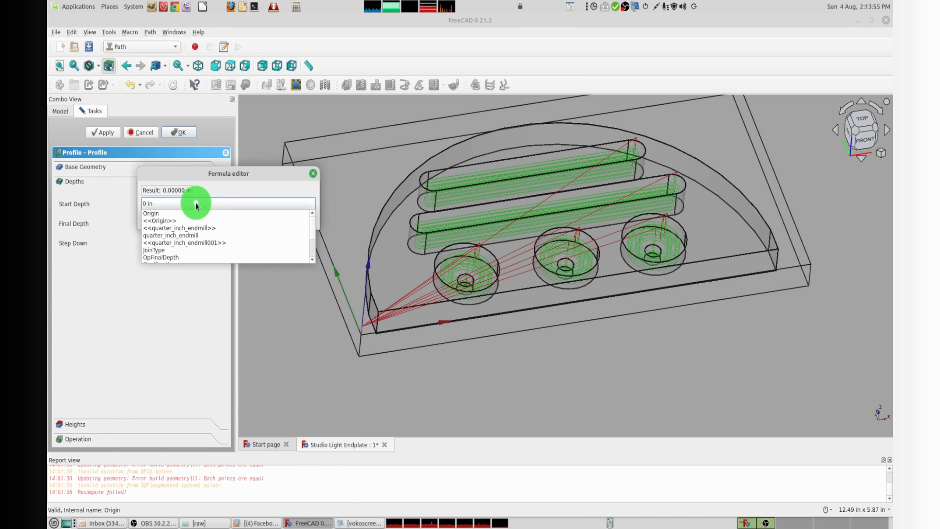
pyautogui.click(206, 290)
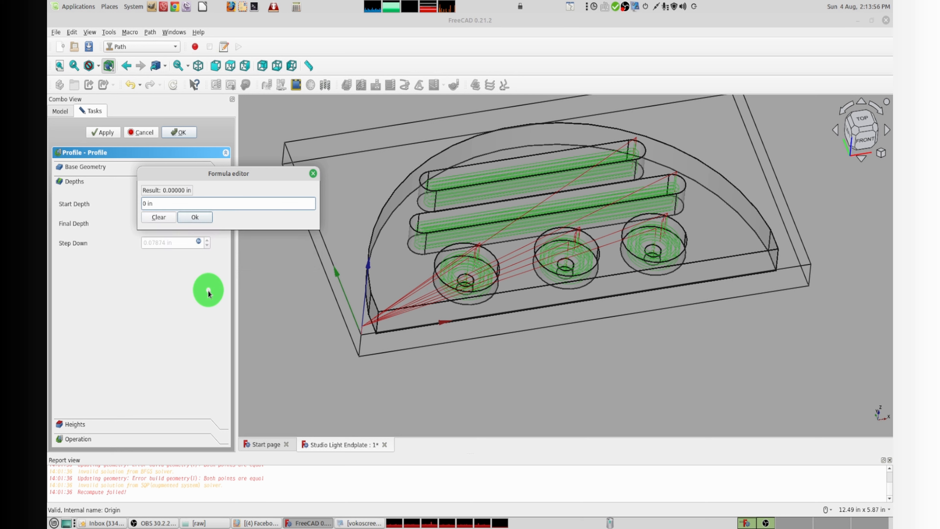
pyautogui.click(196, 218)
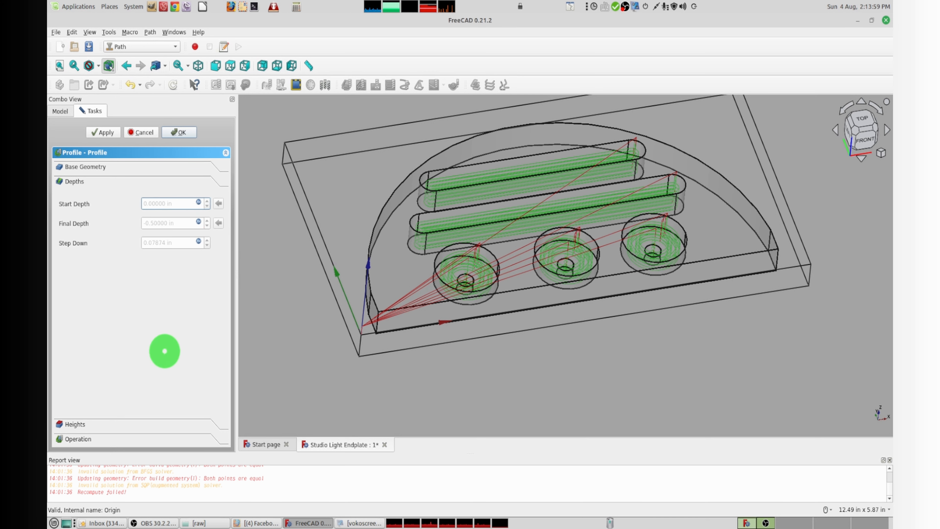
# Set the Profile operation's cut side to Outside, apply it and accept the operation
pyautogui.click(95, 438)
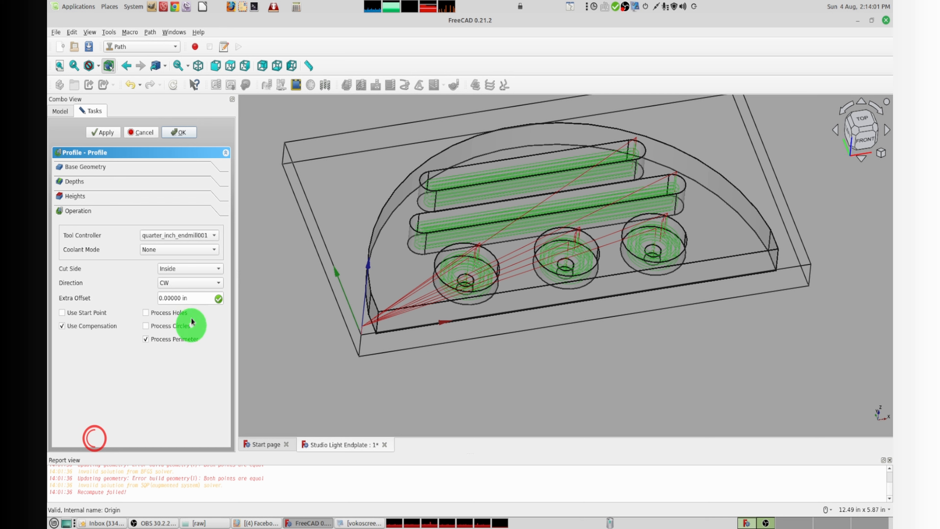
pyautogui.click(188, 269)
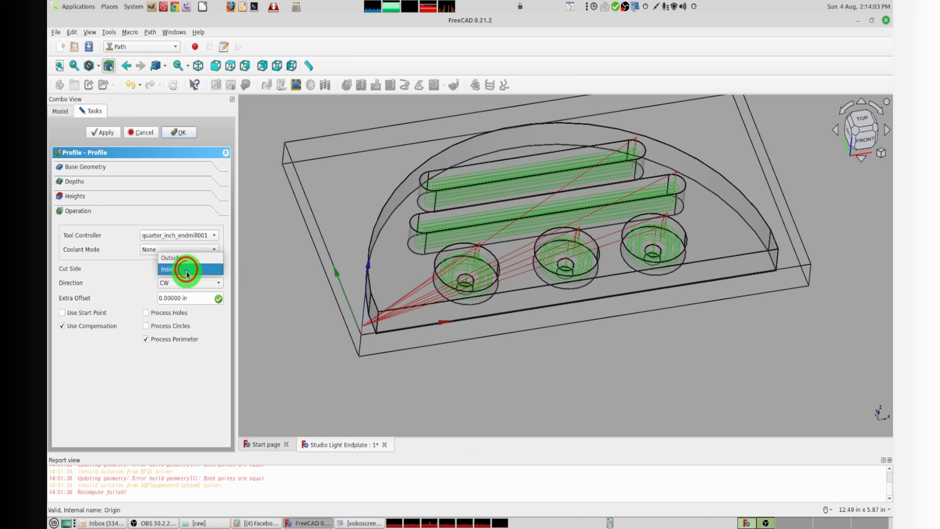
pyautogui.click(185, 258)
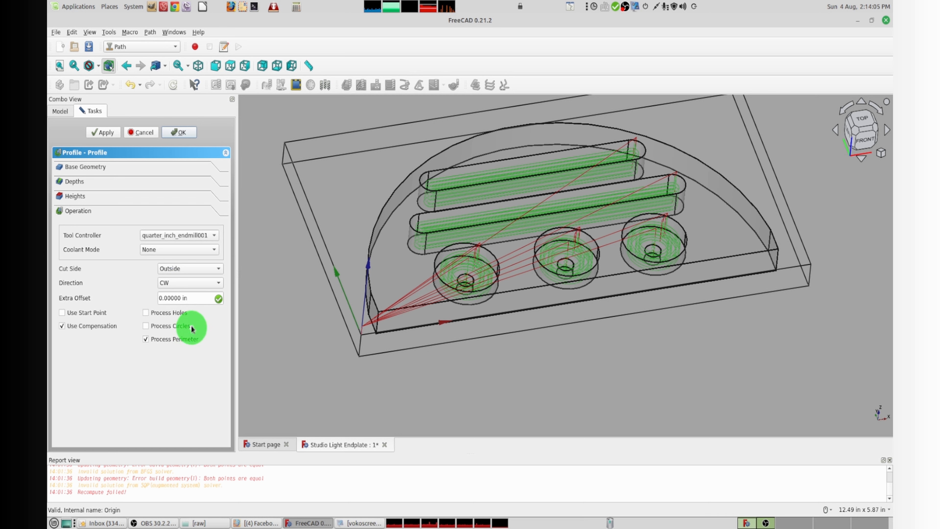
pyautogui.click(104, 133)
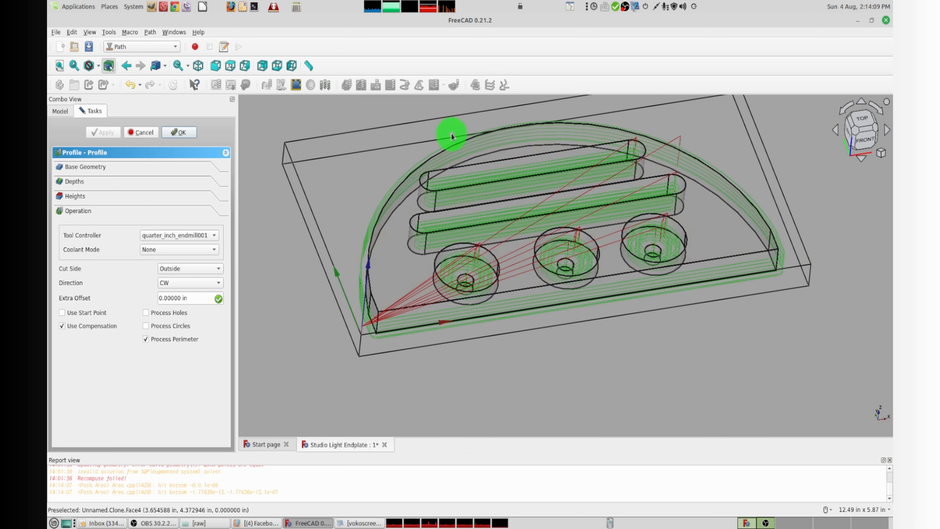
pyautogui.click(179, 132)
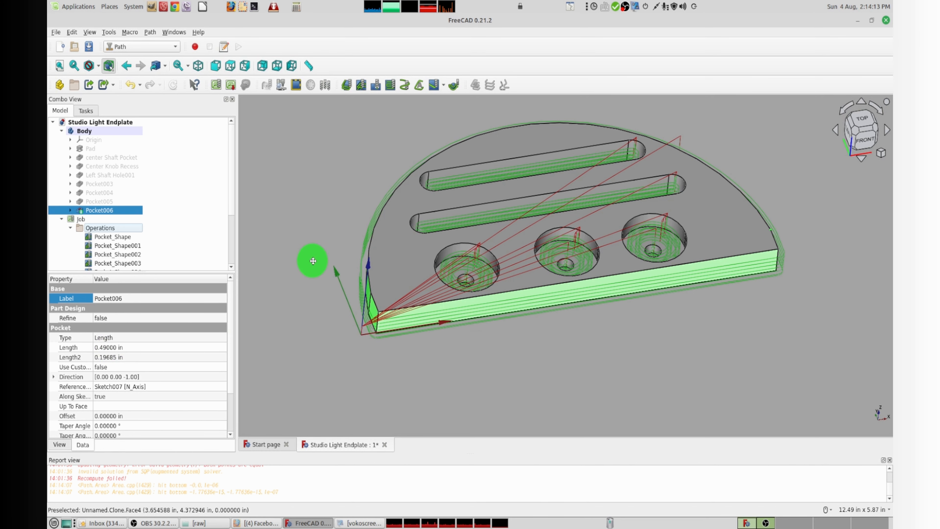
# Start the Path Simulator and exclude Pocket_Shape001 through Pocket_Shape007 and Profile, leaving only Pocket_Shape enabled for simulation
pyautogui.moveTo(313, 261); pyautogui.dragTo(312, 261, button='middle')
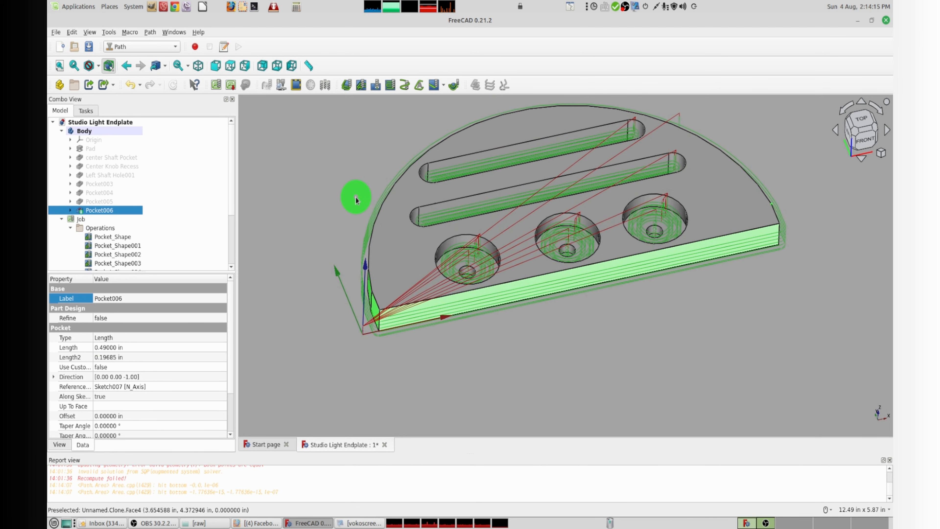
pyautogui.moveTo(356, 200); pyautogui.dragTo(307, 261, button='middle')
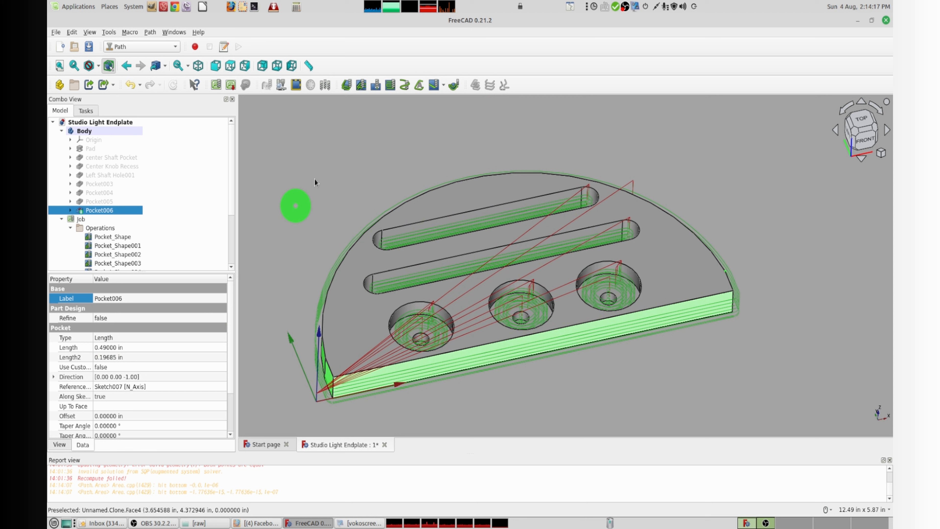
pyautogui.click(281, 89)
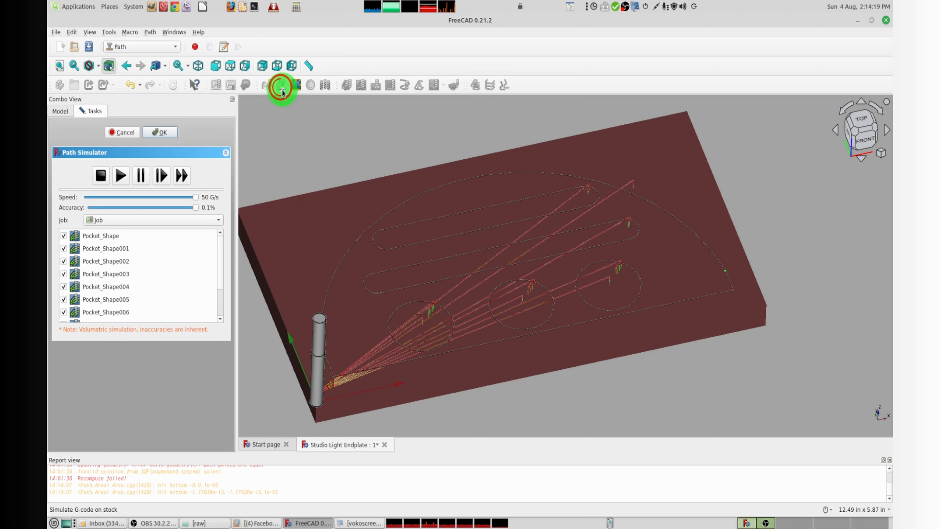
pyautogui.click(64, 249)
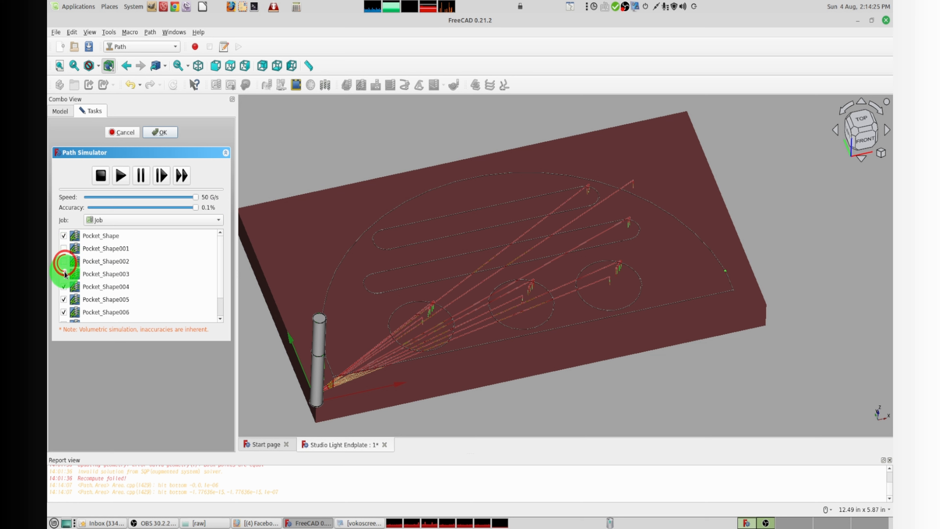
pyautogui.click(65, 274)
pyautogui.click(64, 274)
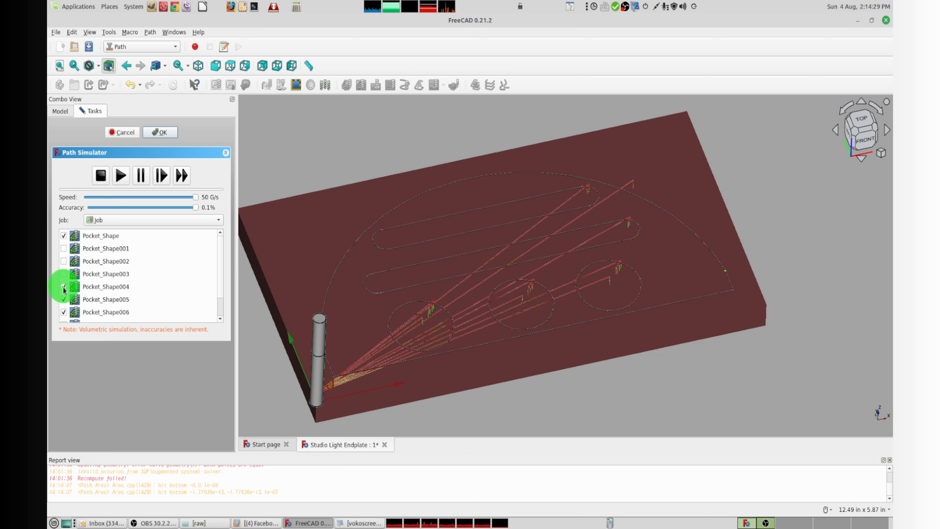
pyautogui.click(65, 300)
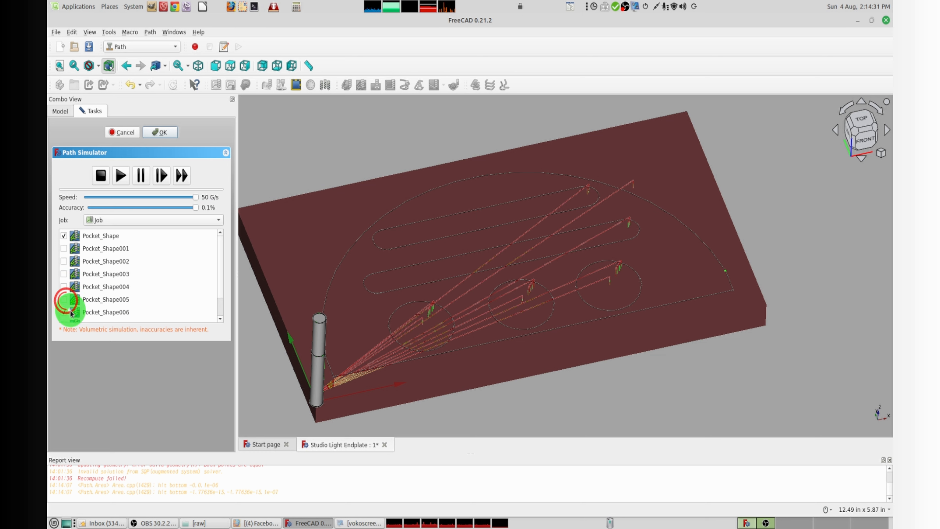
pyautogui.click(63, 312)
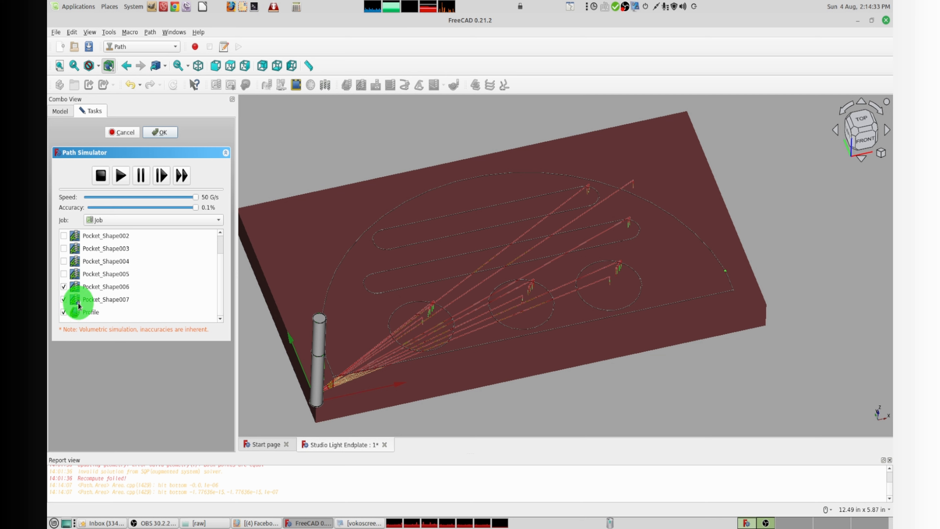
pyautogui.click(64, 287)
pyautogui.click(64, 299)
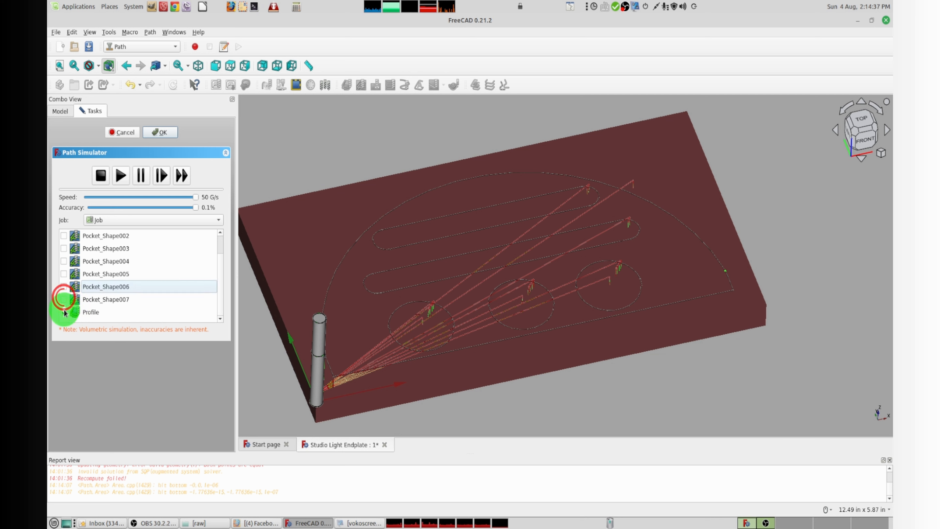
pyautogui.click(64, 312)
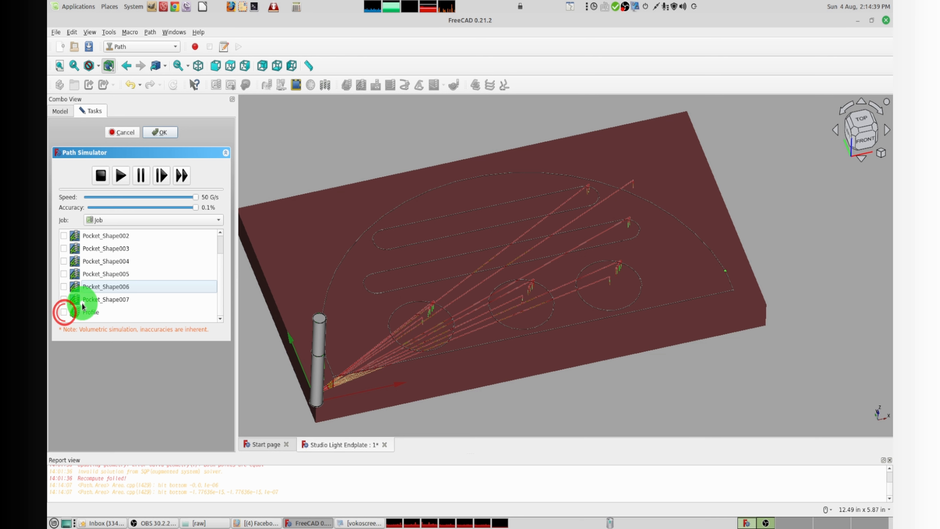
# Set the simulation speed to 20 G/s and run the simulation of Pocket_Shape
pyautogui.scroll(1, 66, 310)
pyautogui.click(136, 201)
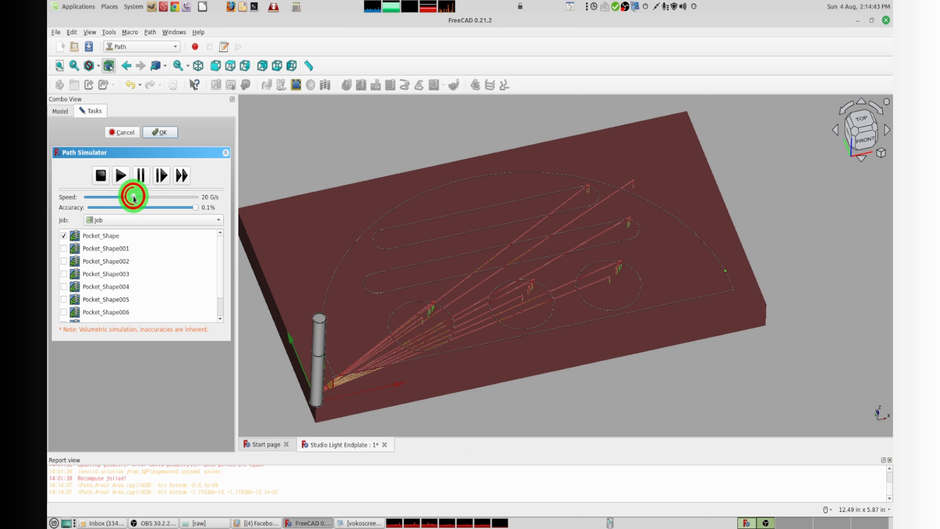
pyautogui.click(125, 178)
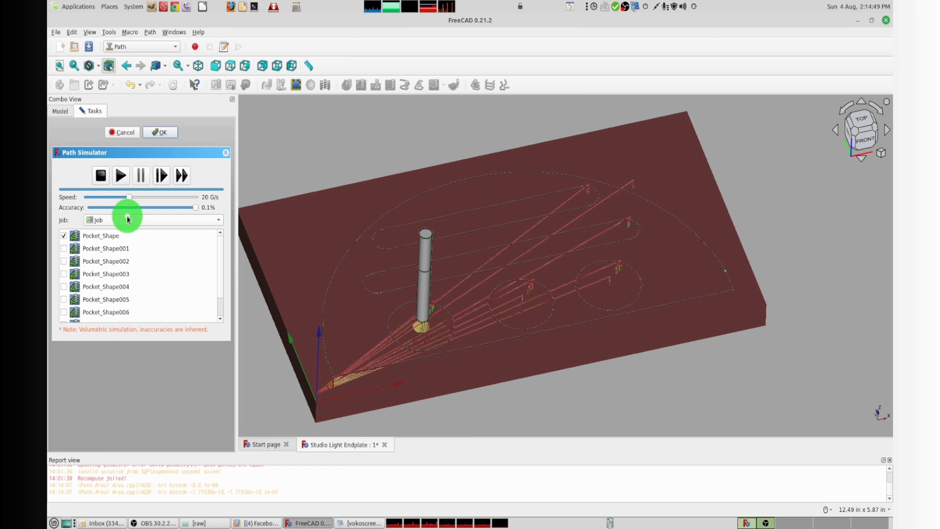
# Simulate Pocket_Shape001 and Pocket_Shape002 one after the other, with only the operation being run enabled each time
pyautogui.click(63, 248)
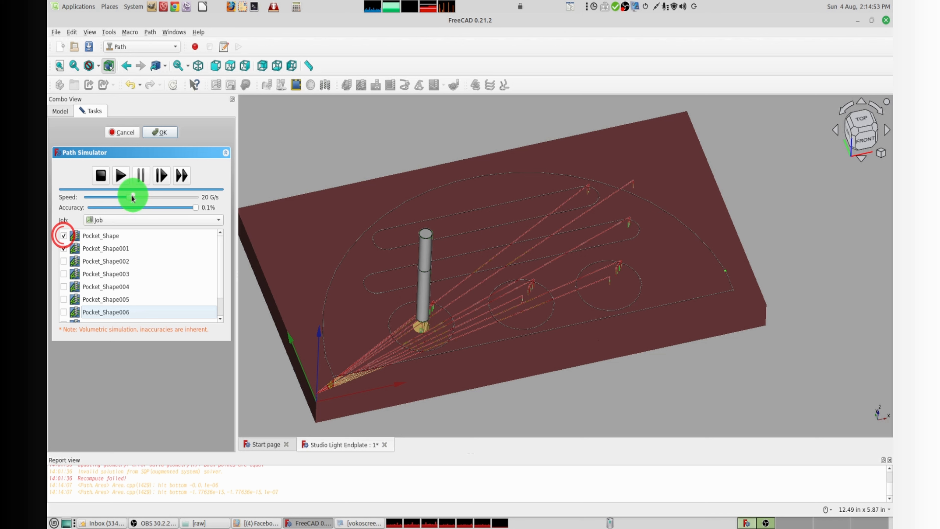
pyautogui.click(63, 236)
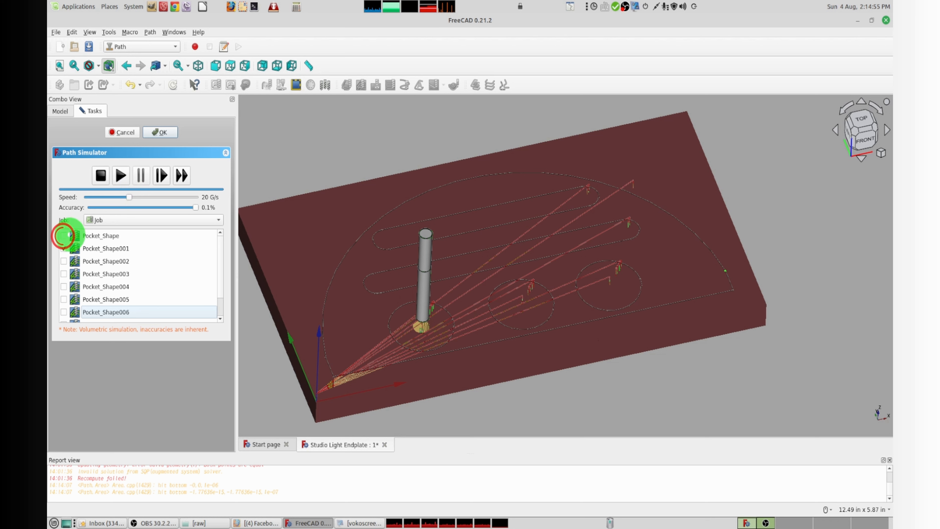
pyautogui.click(125, 183)
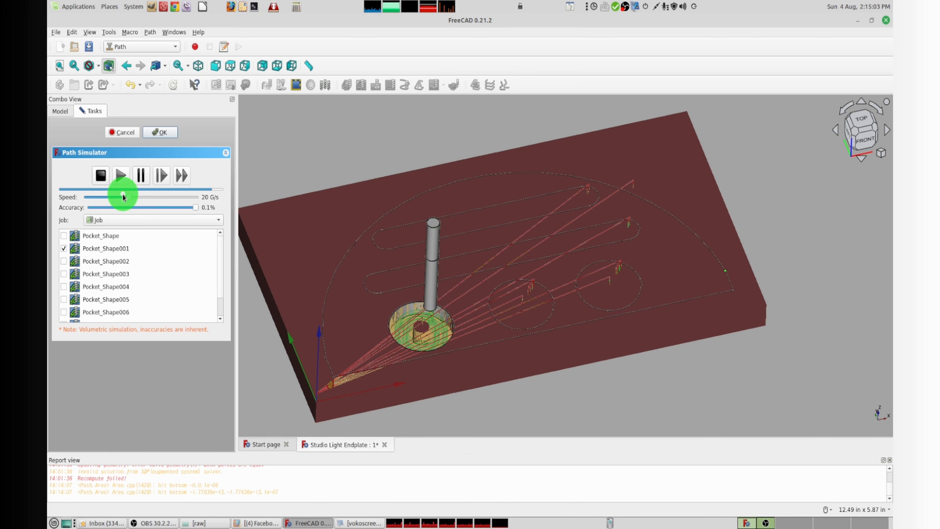
pyautogui.click(64, 249)
pyautogui.click(64, 261)
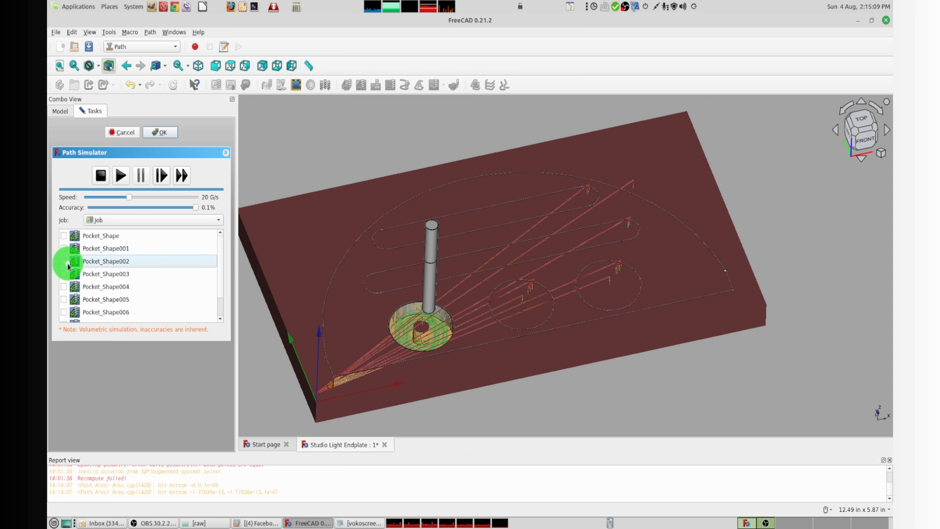
pyautogui.click(120, 176)
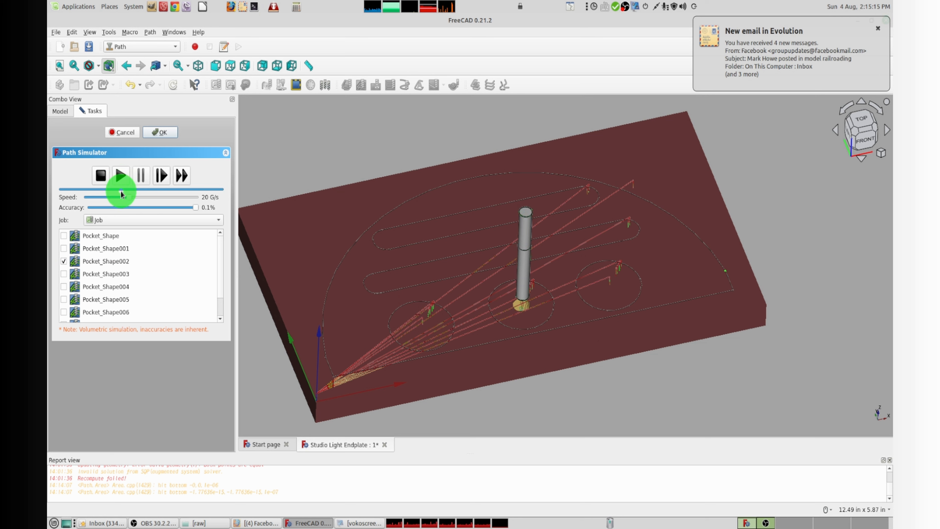
# Simulate Pocket_Shape003 and Pocket_Shape004 individually, with all other operations excluded from each run
pyautogui.click(64, 274)
pyautogui.click(121, 175)
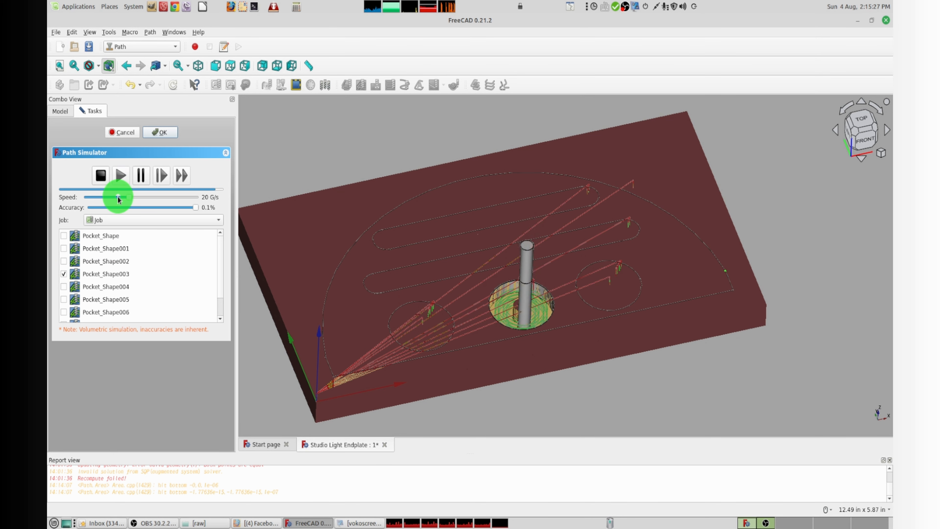
pyautogui.click(64, 287)
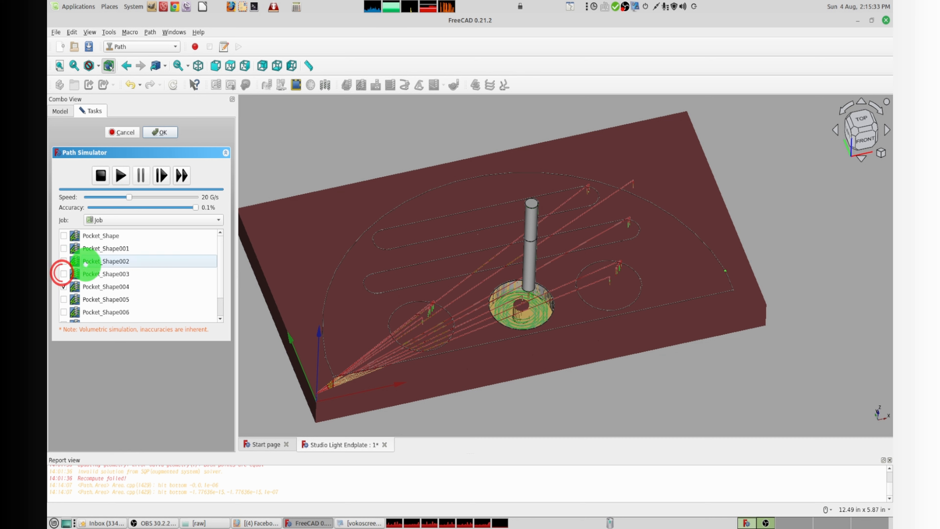
pyautogui.click(122, 177)
# Simulate Pocket_Shape005 on its own, followed by a separate run of only Pocket_Shape006
pyautogui.click(64, 286)
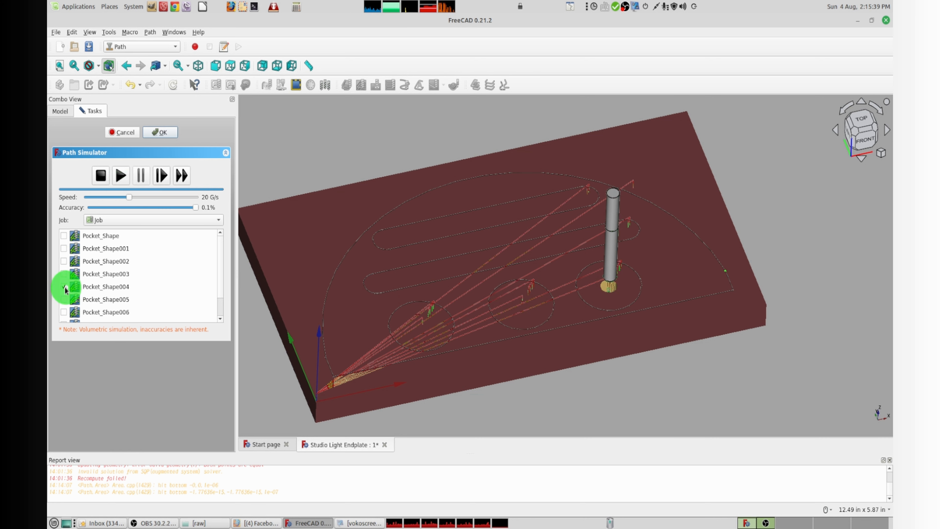
pyautogui.click(64, 300)
pyautogui.click(122, 177)
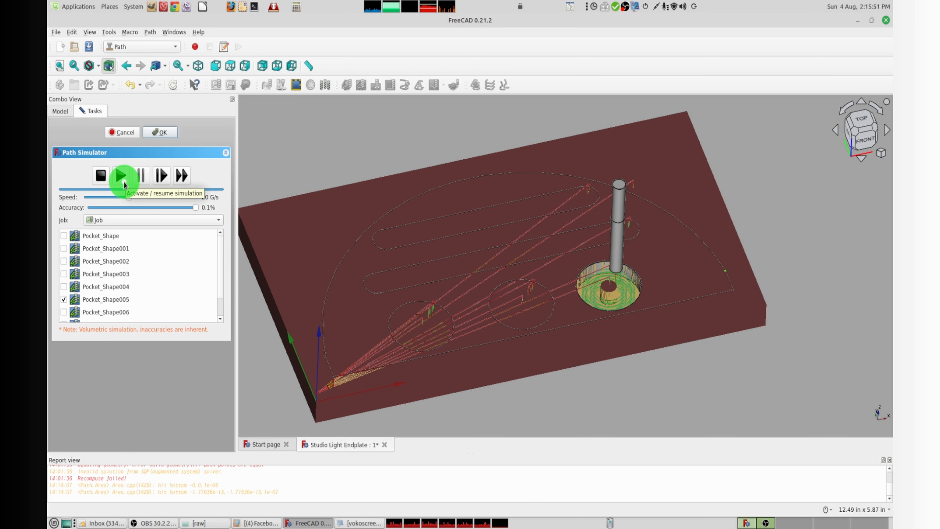
pyautogui.click(72, 287)
pyautogui.click(64, 312)
pyautogui.click(63, 299)
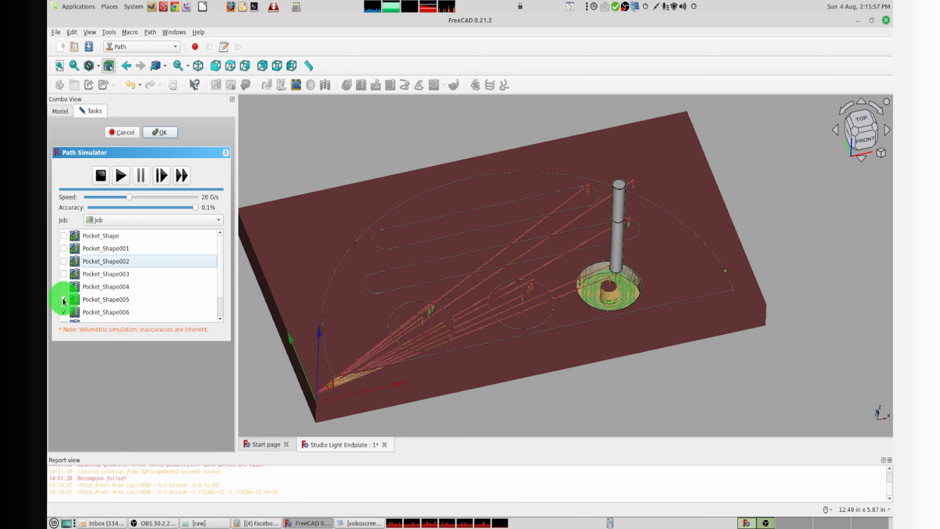
pyautogui.click(133, 174)
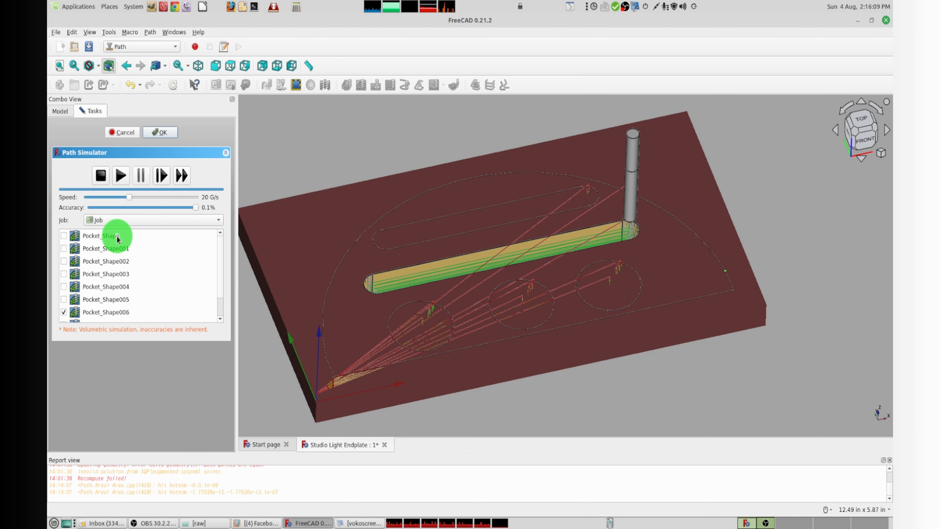
# Exclude Pocket_Shape006 and run the simulation of Pocket_Shape007 alone
pyautogui.scroll(-1, 90, 302)
pyautogui.click(64, 286)
pyautogui.click(64, 299)
pyautogui.click(120, 175)
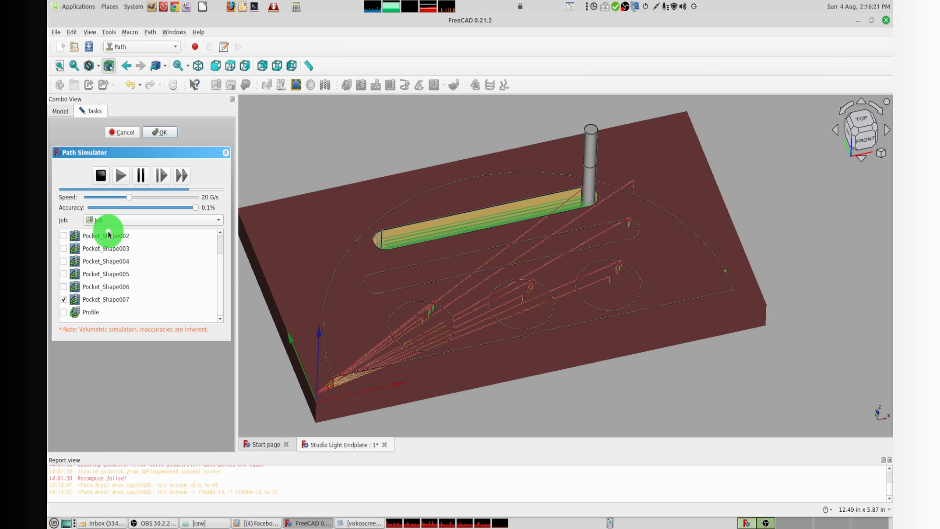
# Simulate only the Profile operation and close the Path Simulator without keeping its result
pyautogui.click(64, 299)
pyautogui.click(64, 311)
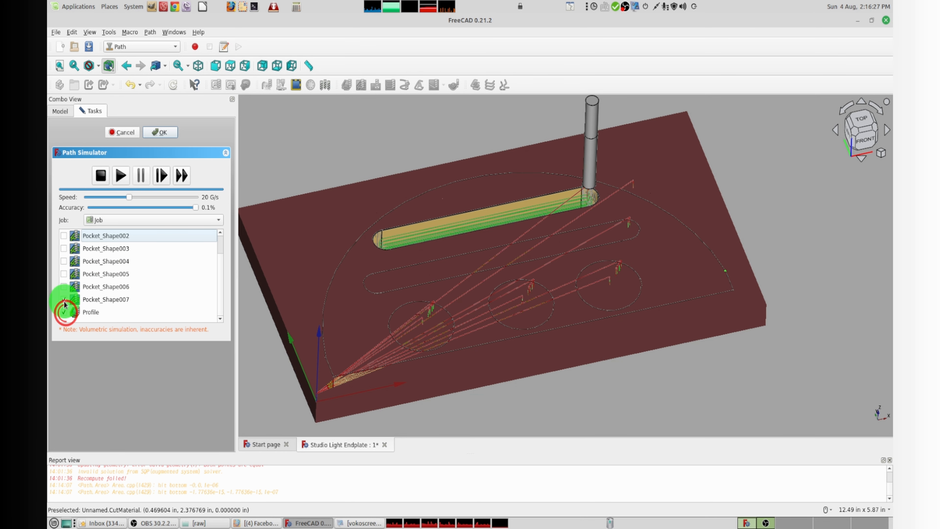
pyautogui.click(122, 176)
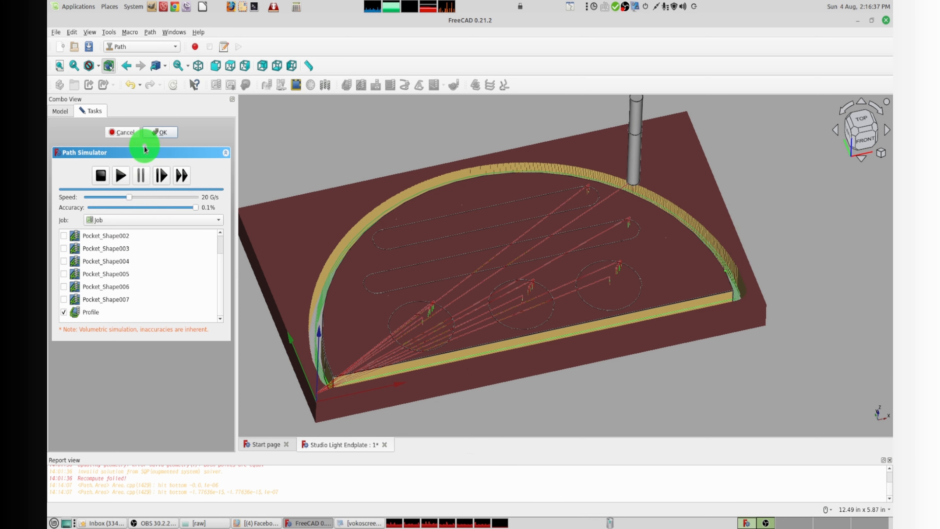
pyautogui.click(123, 134)
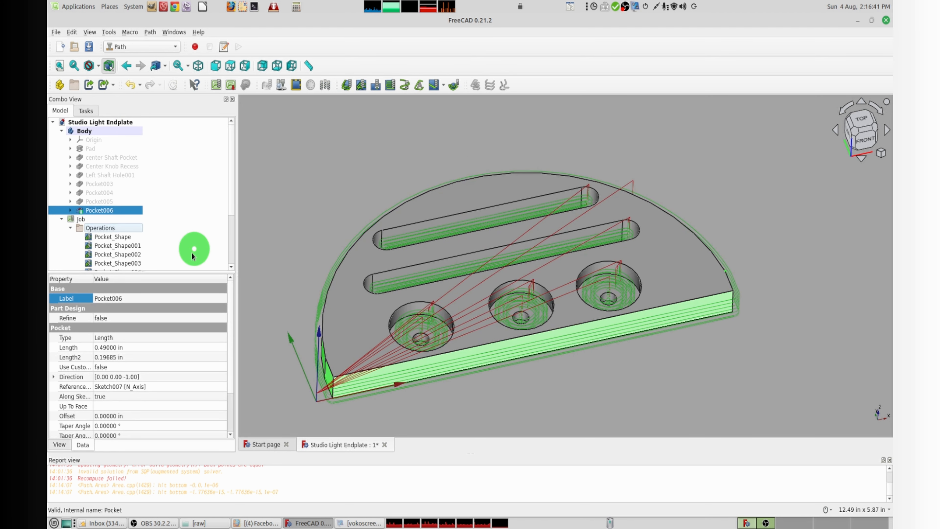
# Add a Tag dressup for holding tags to the job's Profile operation
pyautogui.scroll(-3, 168, 251)
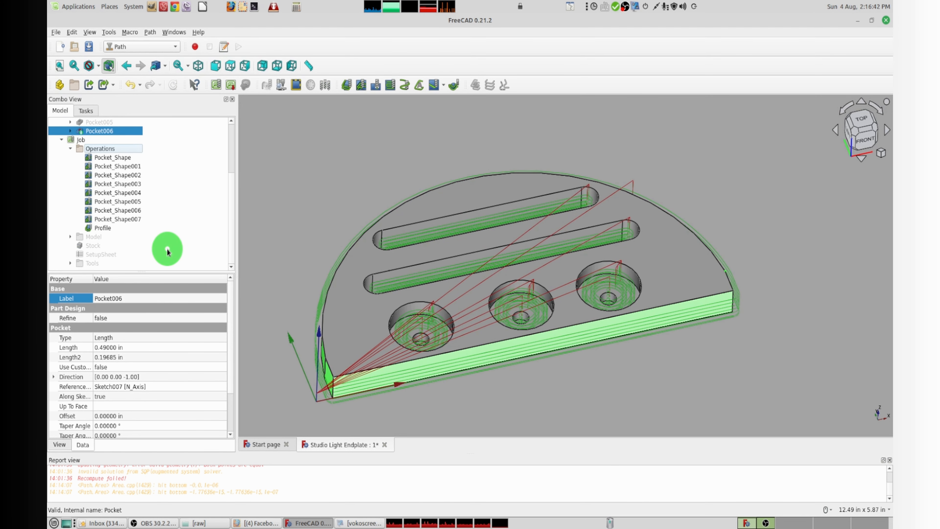
pyautogui.click(109, 229)
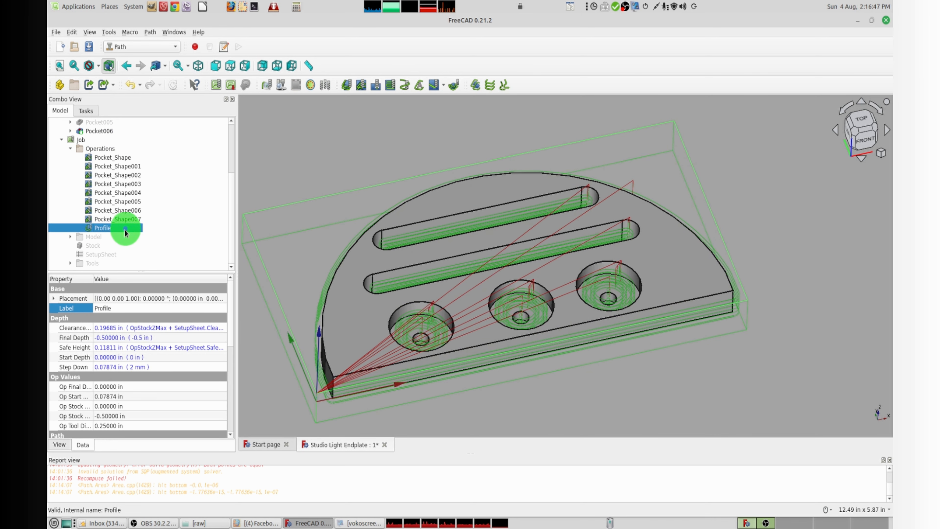
pyautogui.rightClick(118, 227)
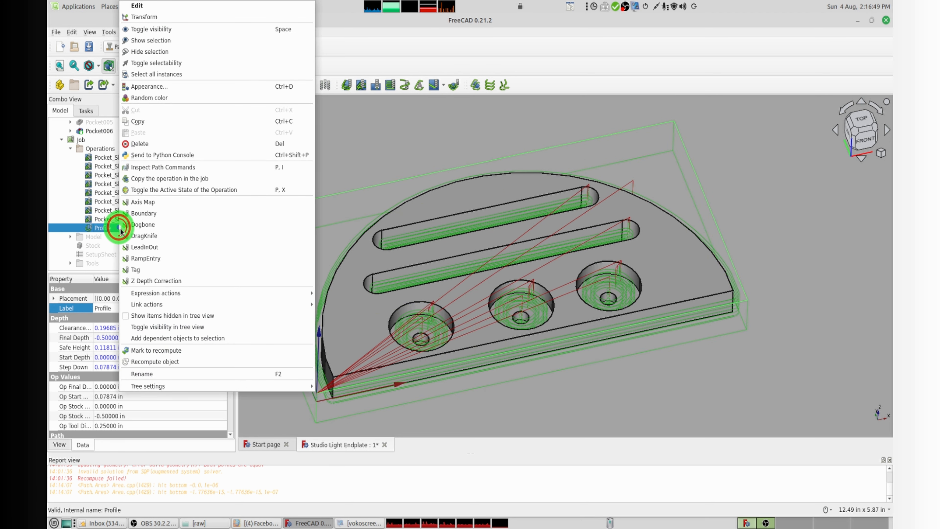
pyautogui.click(158, 270)
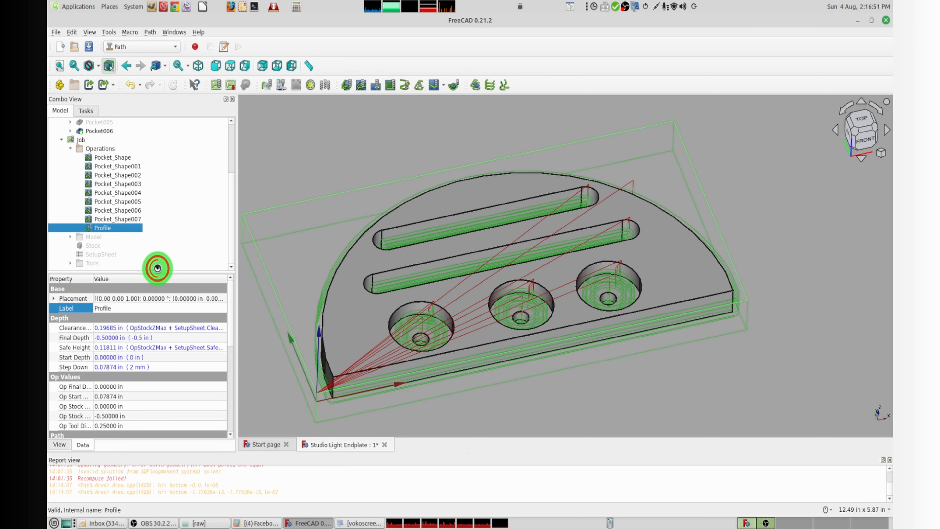
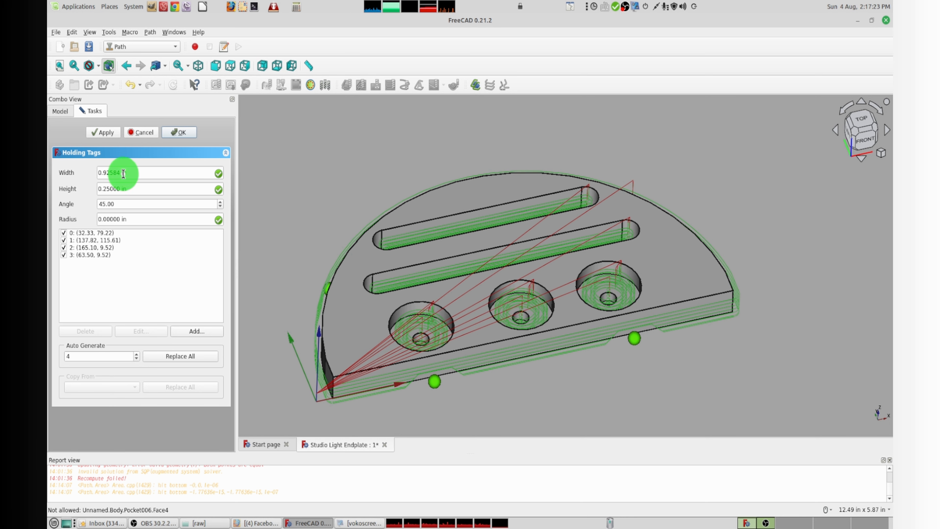
# Set the holding tags' width to 0.25 in and height to 0.15 in, apply the changes and accept the dressup
pyautogui.moveTo(120, 173); pyautogui.dragTo(104, 174)
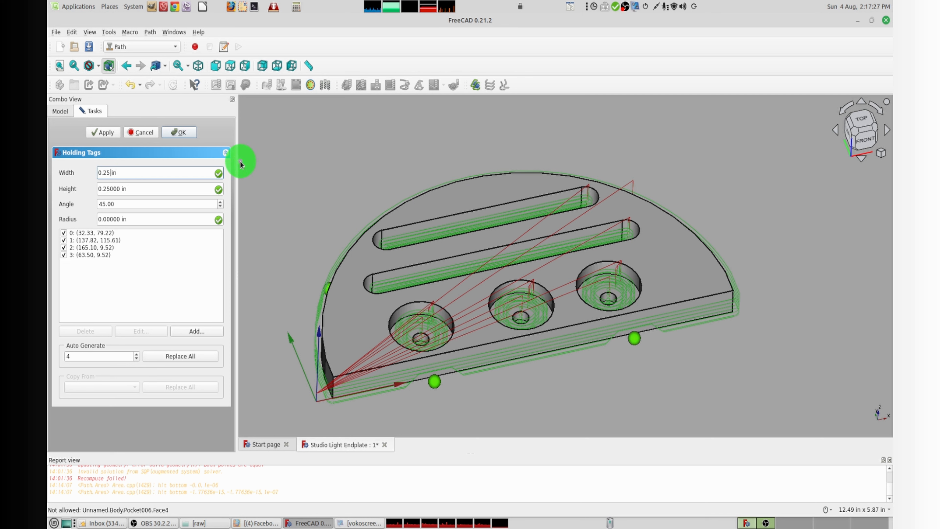
pyautogui.click(120, 189)
pyautogui.moveTo(119, 189); pyautogui.dragTo(103, 190)
pyautogui.write('1')
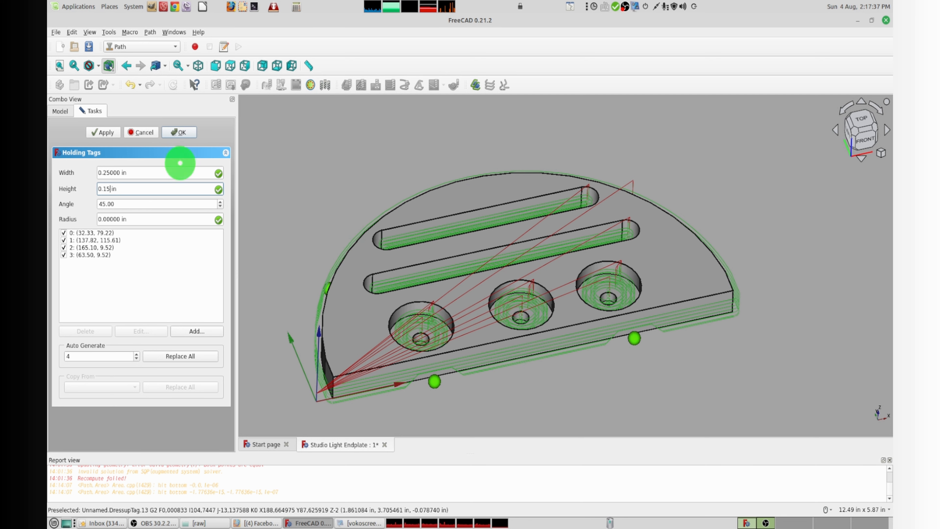
pyautogui.click(106, 134)
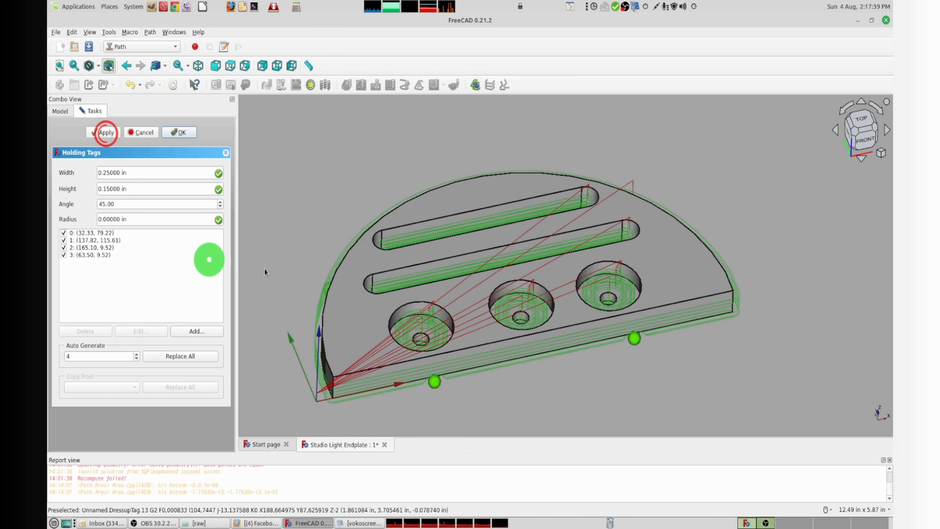
pyautogui.click(180, 133)
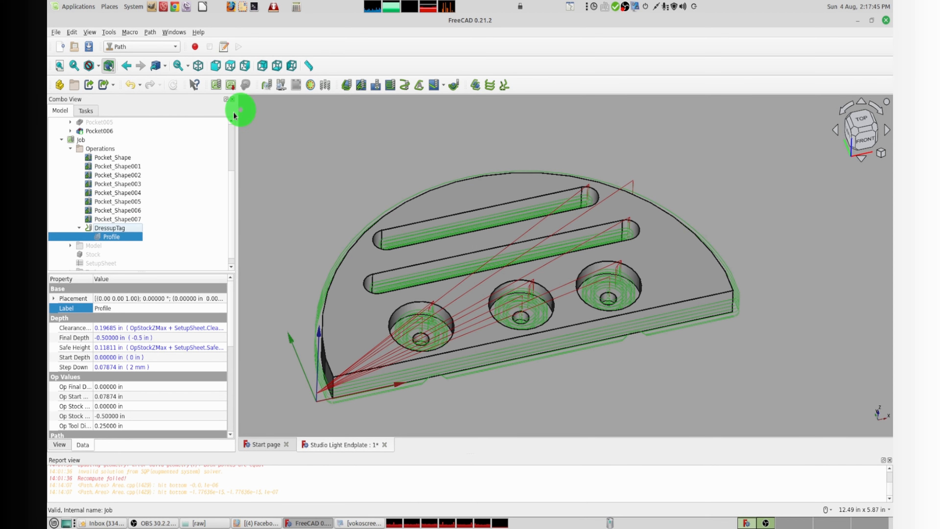
# Open the Path Simulator for the job's operations and view the stock from the top at a slight tilt
pyautogui.click(110, 146)
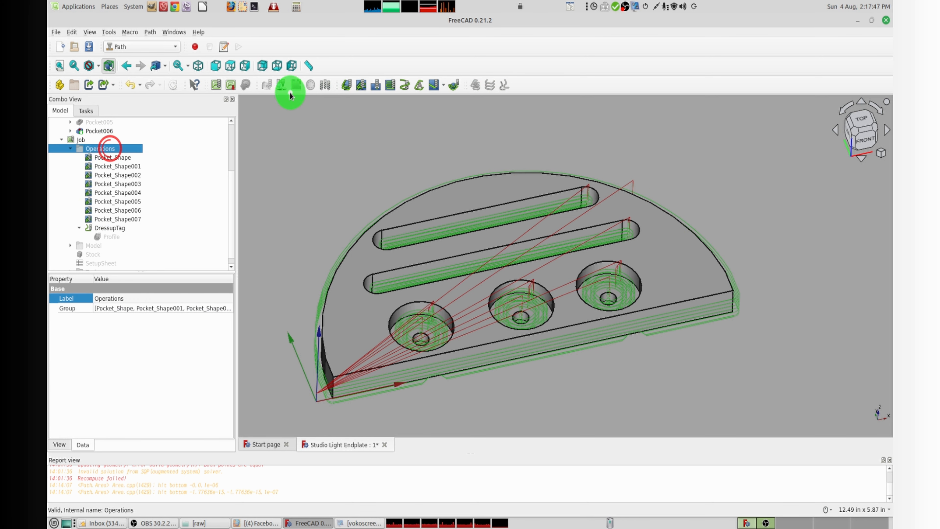
pyautogui.click(281, 88)
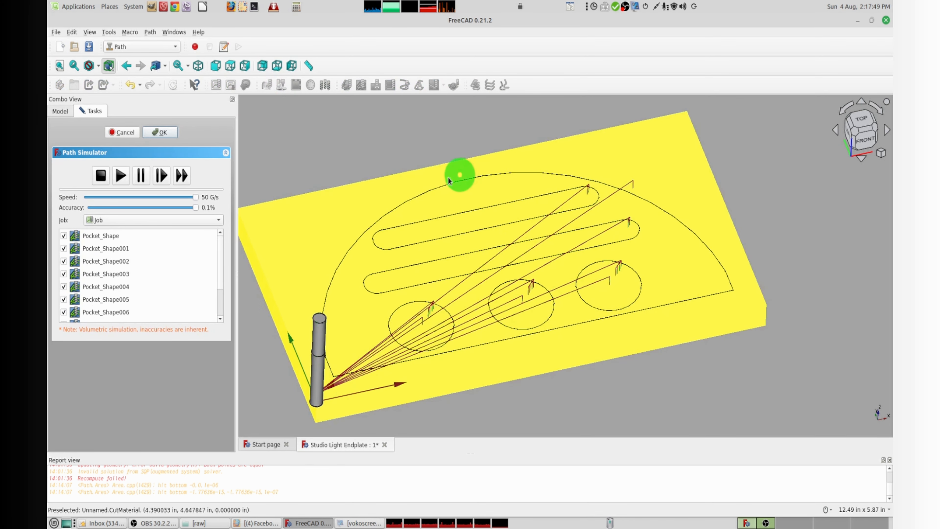
pyautogui.click(860, 131)
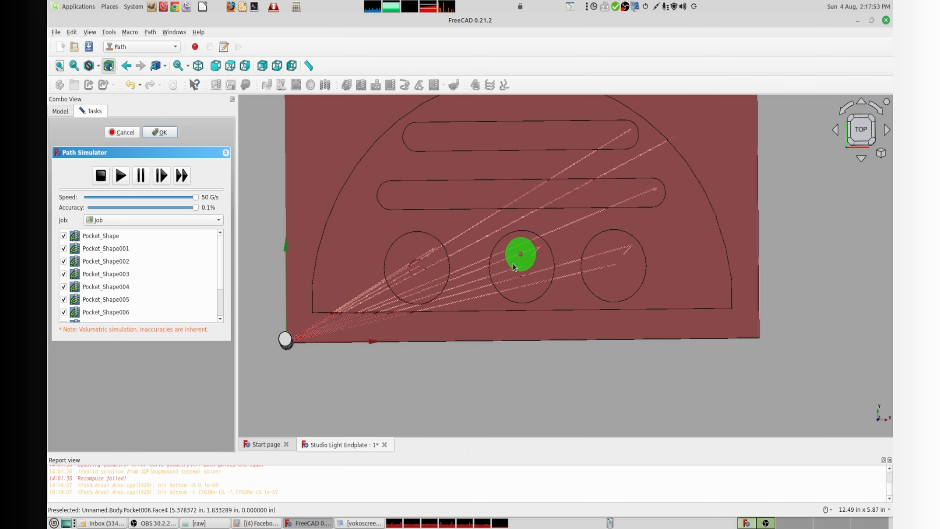
pyautogui.moveTo(530, 304); pyautogui.dragTo(533, 277, button='middle')
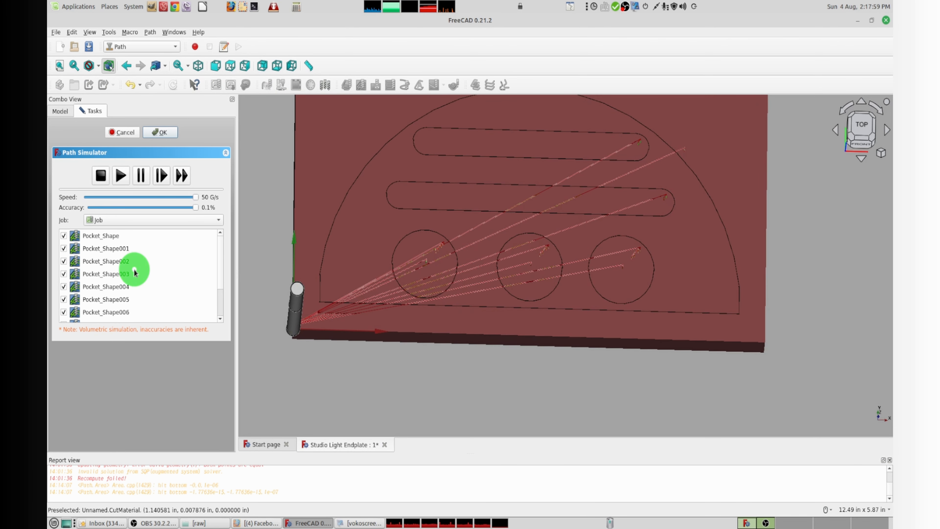
# Exclude Pocket_Shape through Pocket_Shape007 from the simulation, leaving only DressupTag included
pyautogui.scroll(-1, 113, 282)
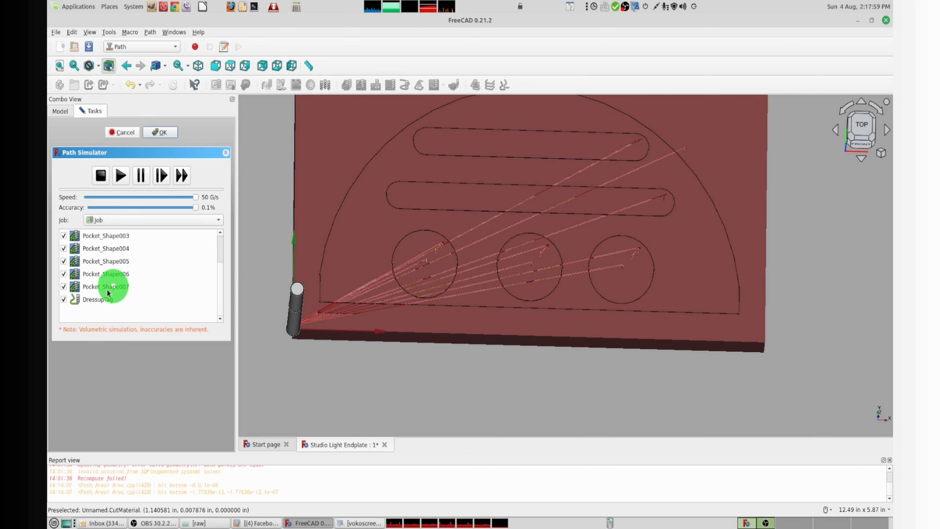
pyautogui.click(64, 286)
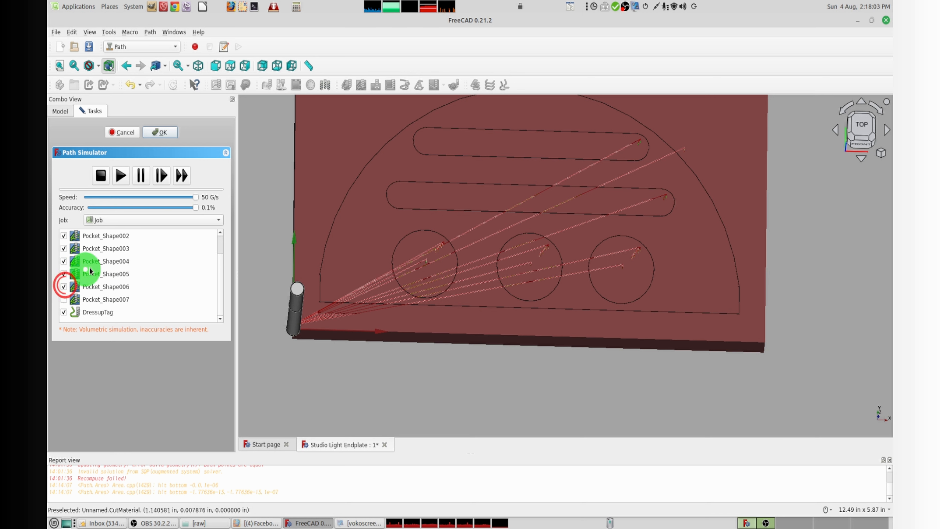
pyautogui.scroll(1, 56, 279)
pyautogui.click(64, 288)
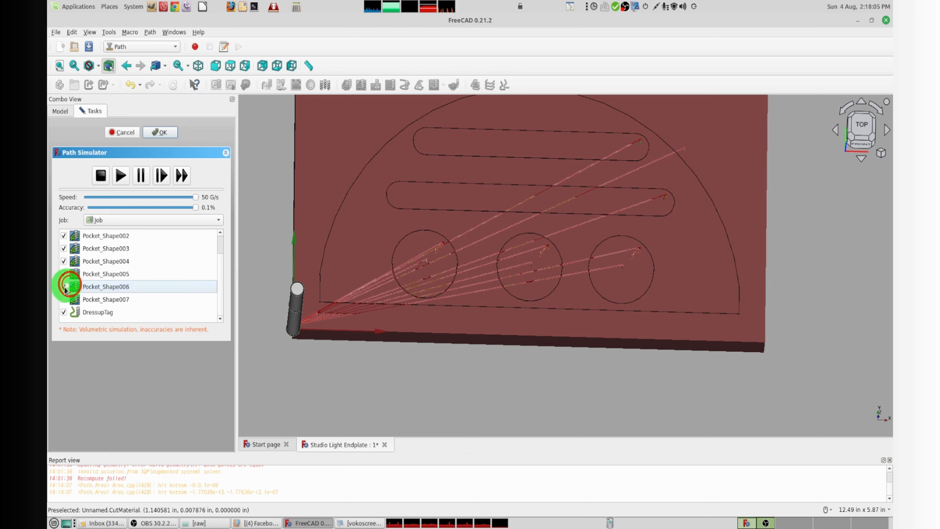
pyautogui.click(64, 274)
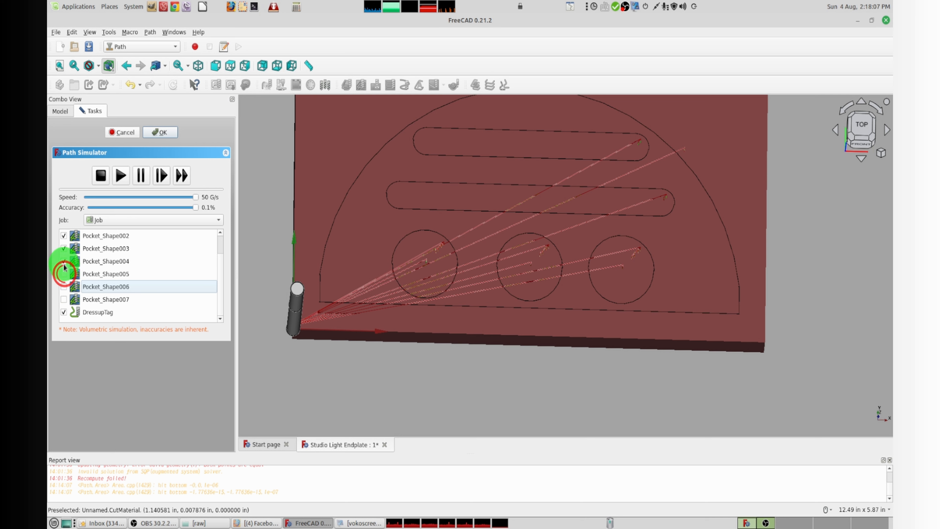
pyautogui.click(64, 262)
pyautogui.click(65, 248)
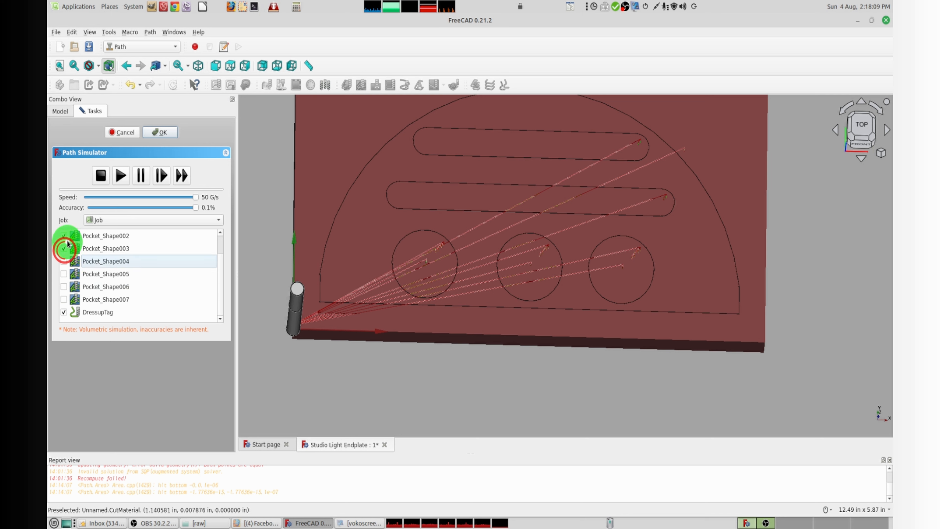
pyautogui.click(63, 250)
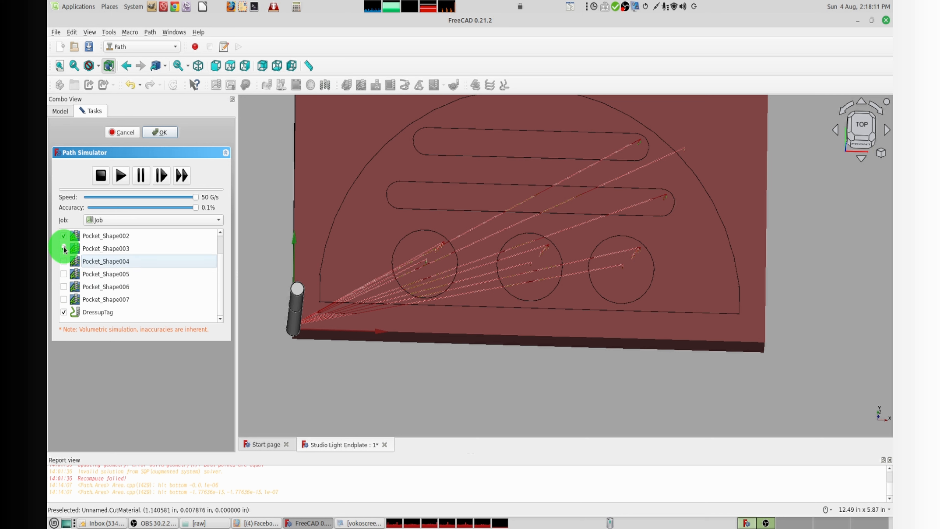
pyautogui.click(63, 235)
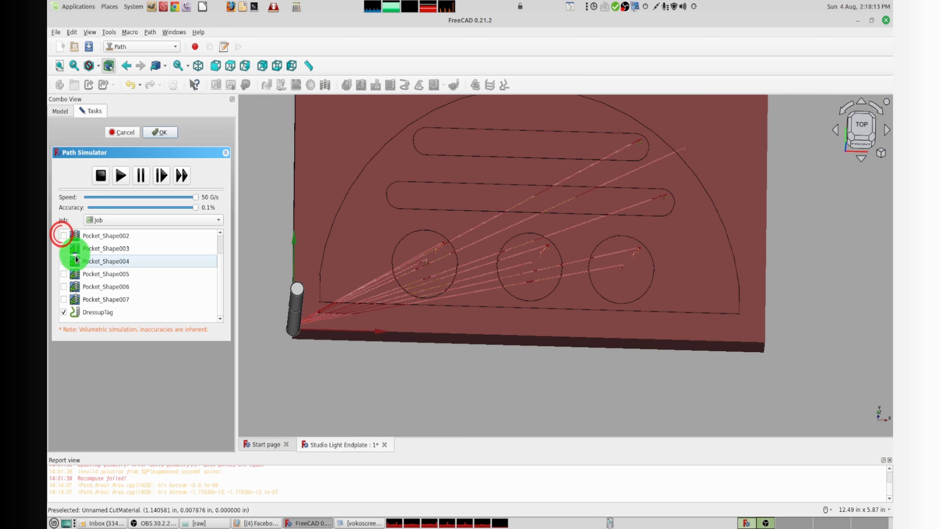
pyautogui.scroll(1, 76, 257)
pyautogui.click(64, 249)
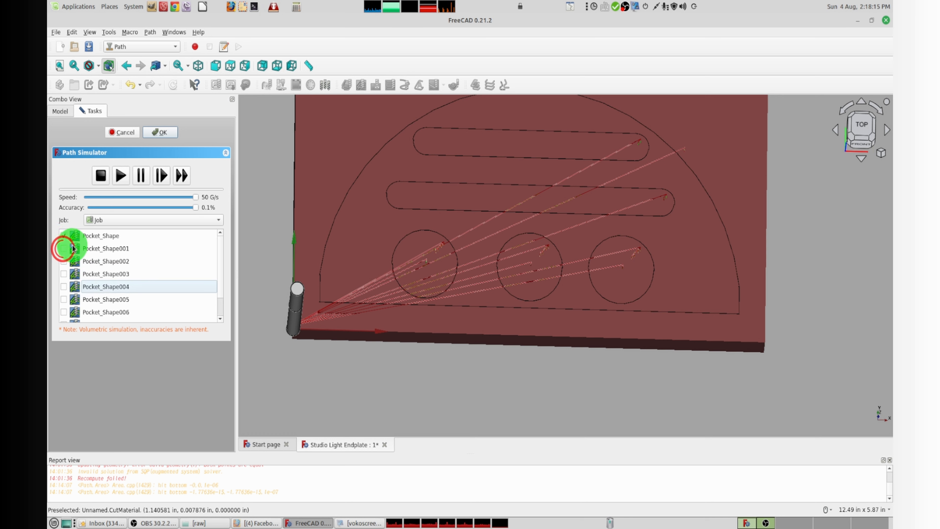
pyautogui.click(65, 236)
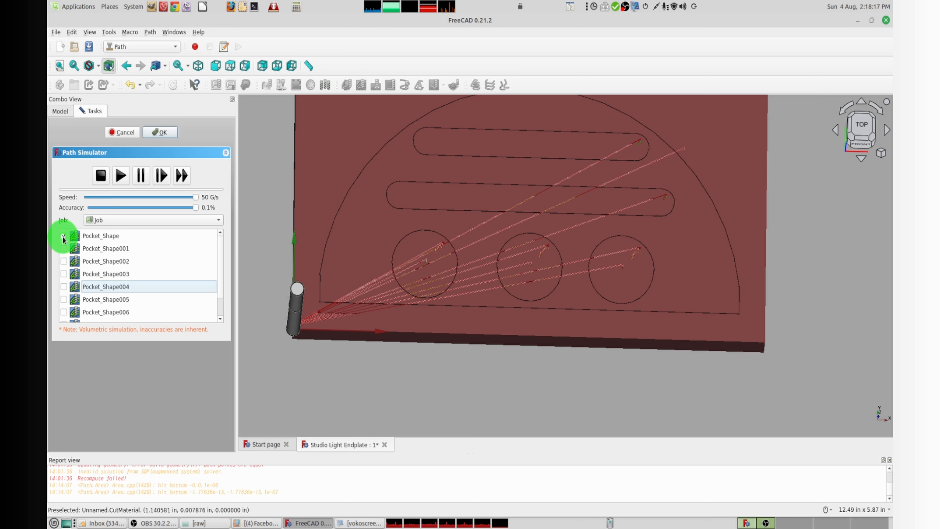
pyautogui.scroll(-1, 86, 270)
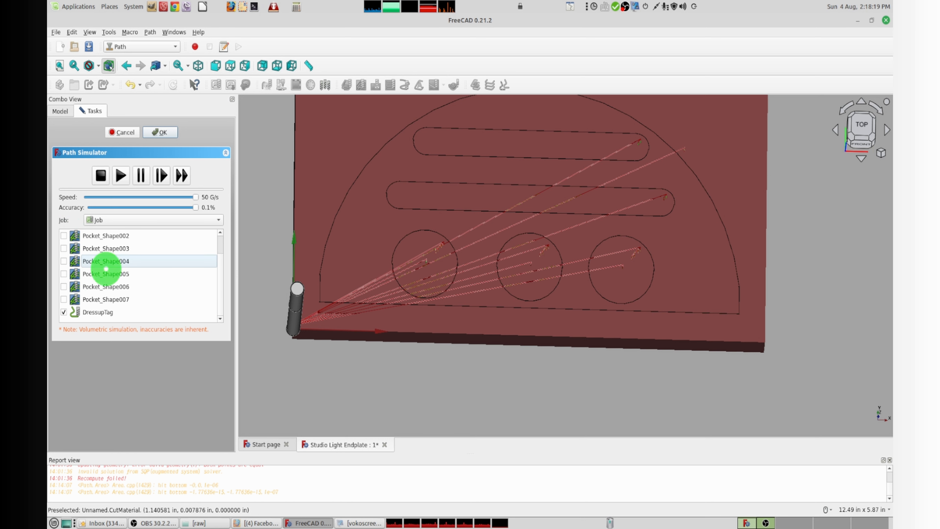
# Simulate DressupTag at 30 G/s, inspect the holding tags around the profile, and close the simulator without keeping its result
pyautogui.moveTo(134, 200); pyautogui.dragTo(132, 195)
pyautogui.click(121, 175)
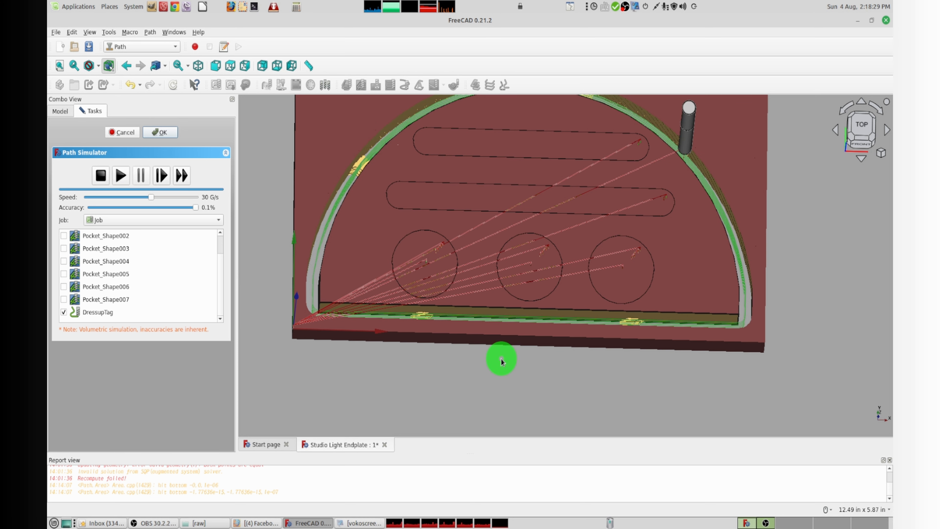
pyautogui.moveTo(500, 357); pyautogui.dragTo(507, 407, button='middle')
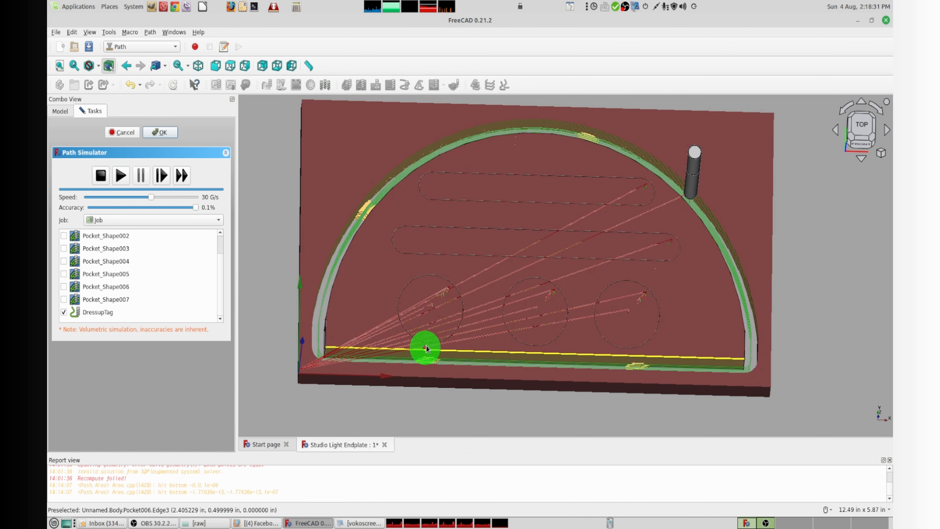
pyautogui.moveTo(476, 309); pyautogui.dragTo(479, 325, button='middle')
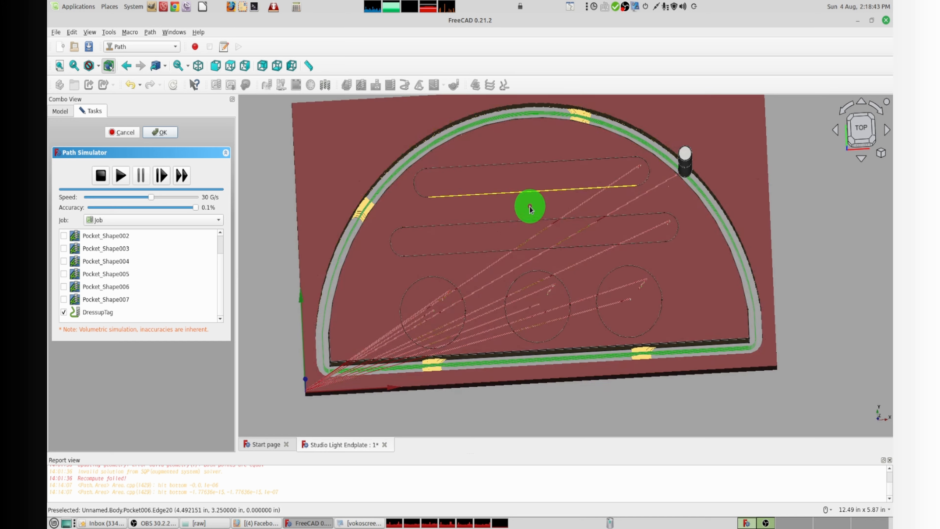
pyautogui.click(130, 132)
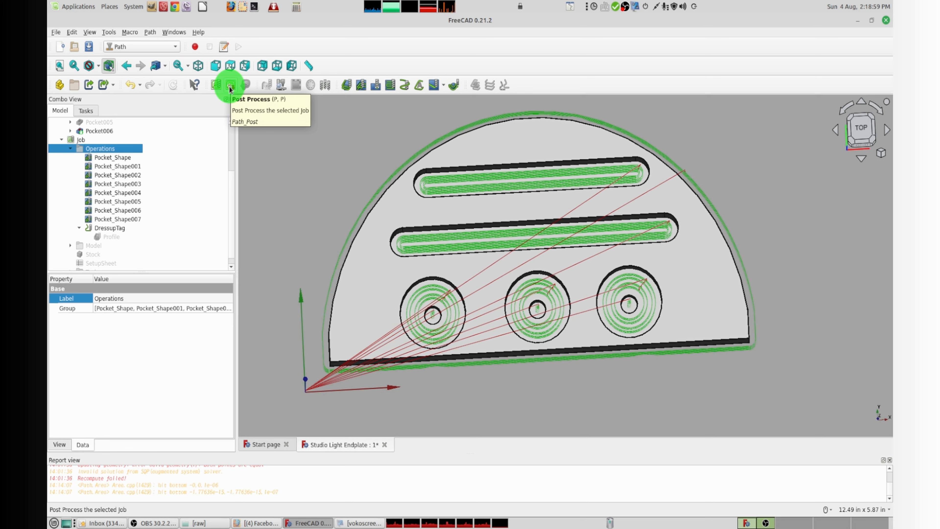
# Post-process the job to studio_light_endplate.nc in the Downloads/freecad folder, review the generated G-code and accept it
pyautogui.click(229, 86)
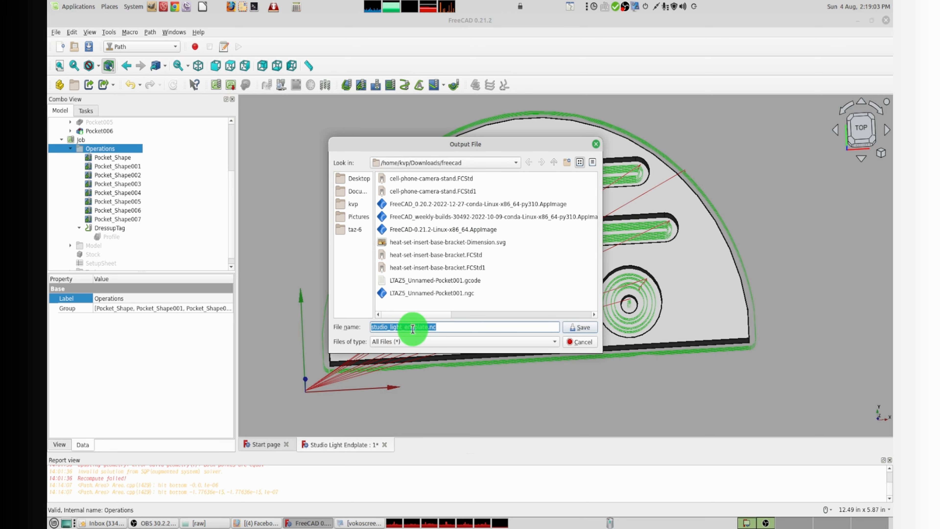
pyautogui.click(578, 328)
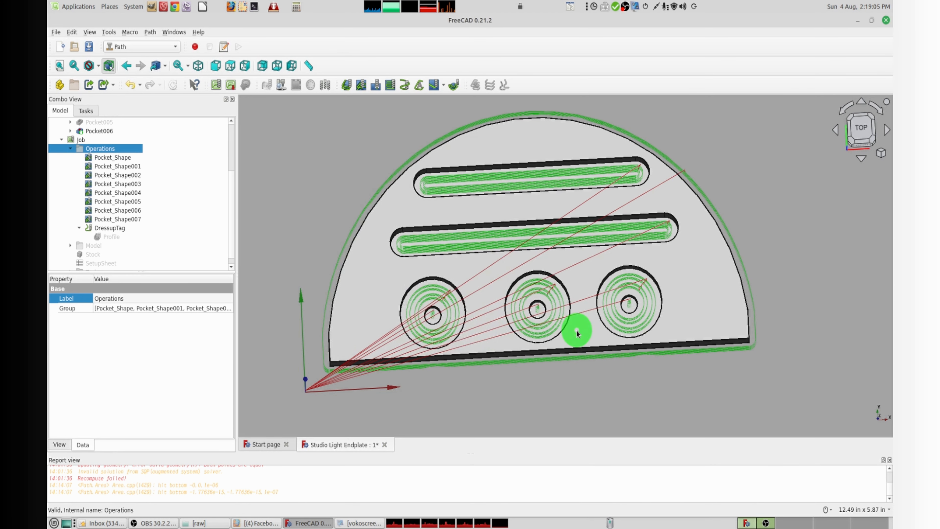
pyautogui.scroll(-4, 507, 315)
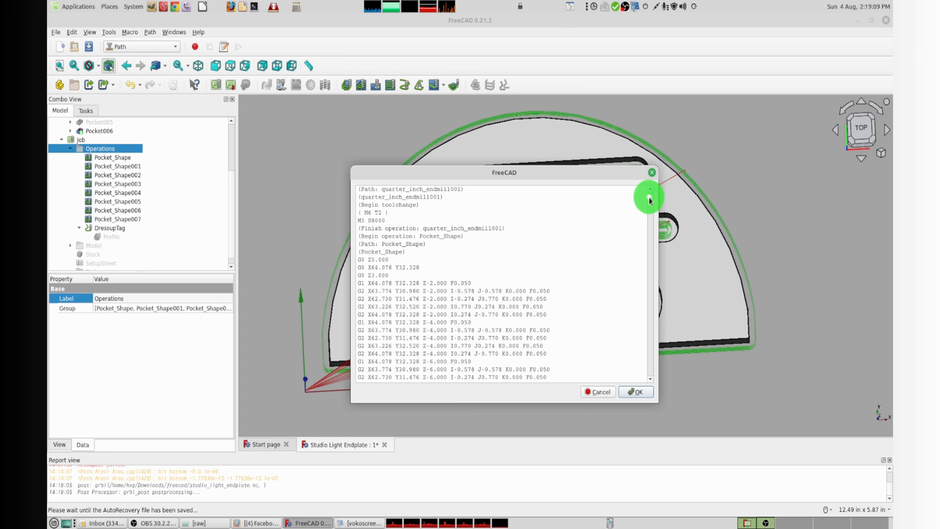
pyautogui.moveTo(649, 200)
pyautogui.mouseDown()
pyautogui.moveTo(654, 374)
pyautogui.moveTo(649, 193)
pyautogui.mouseUp()
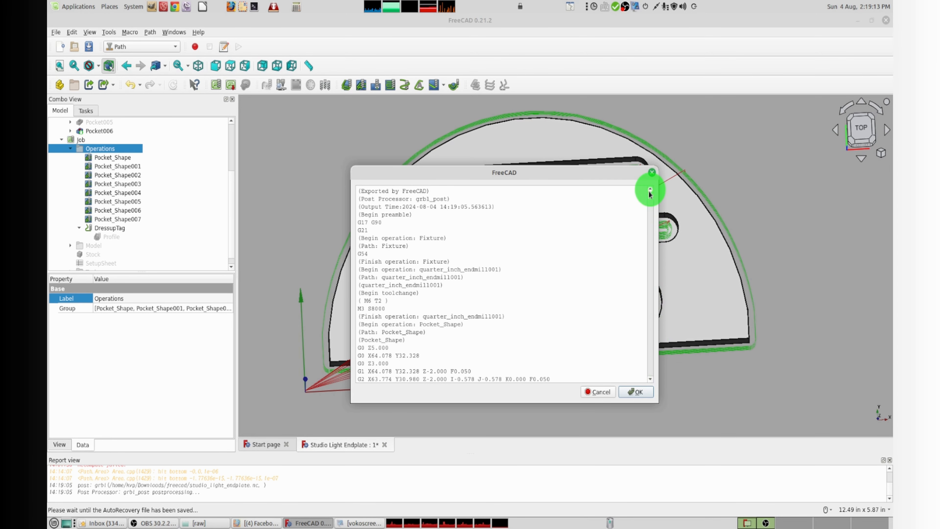
pyautogui.click(636, 392)
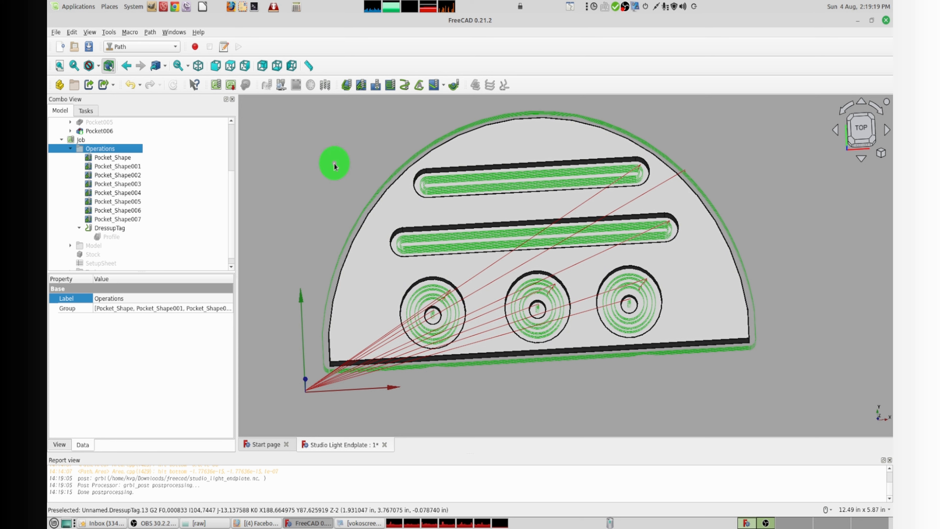
# Save the FreeCAD document, browsing to the Downloads folder for its location
pyautogui.click(54, 32)
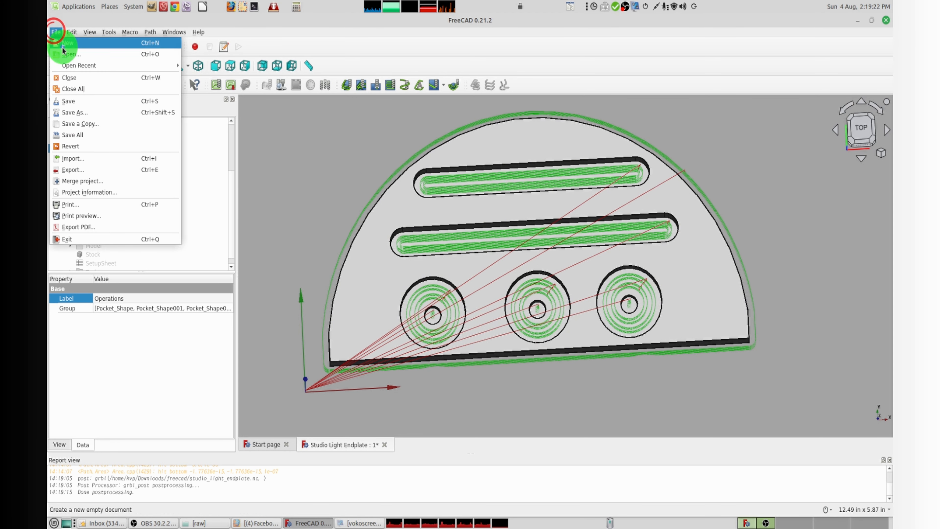
pyautogui.click(87, 100)
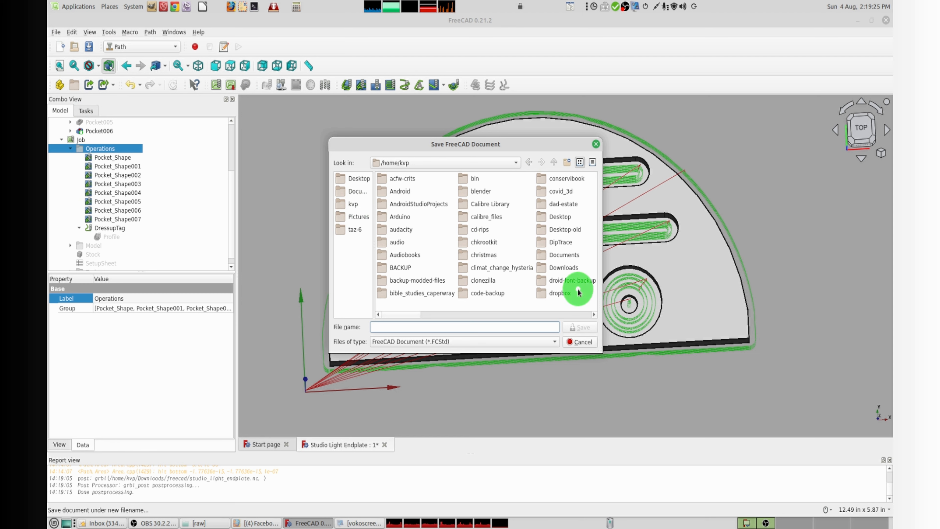
pyautogui.doubleClick(566, 269)
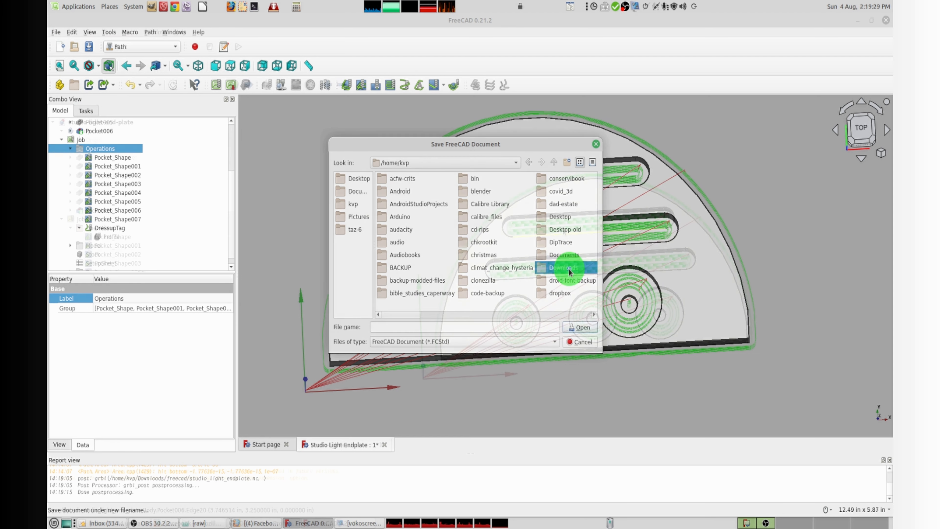